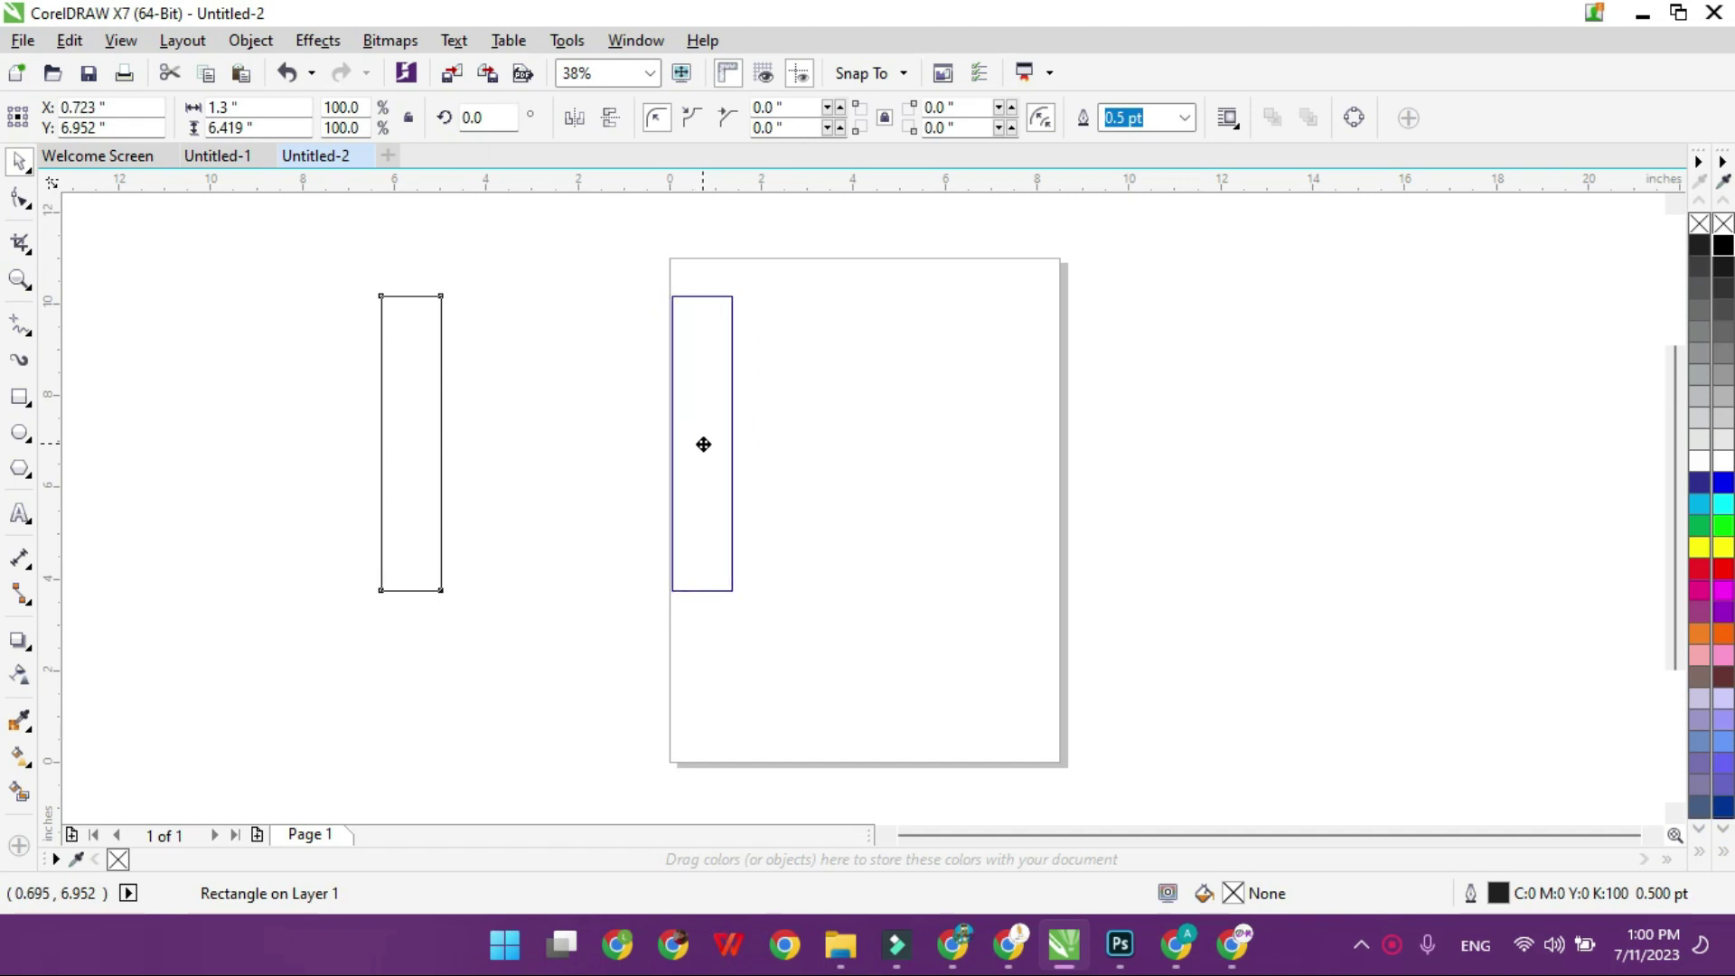
Step: Fill the rectangle beside the page with black and the rectangle on the page with orange (#FF6600)
click(424, 423)
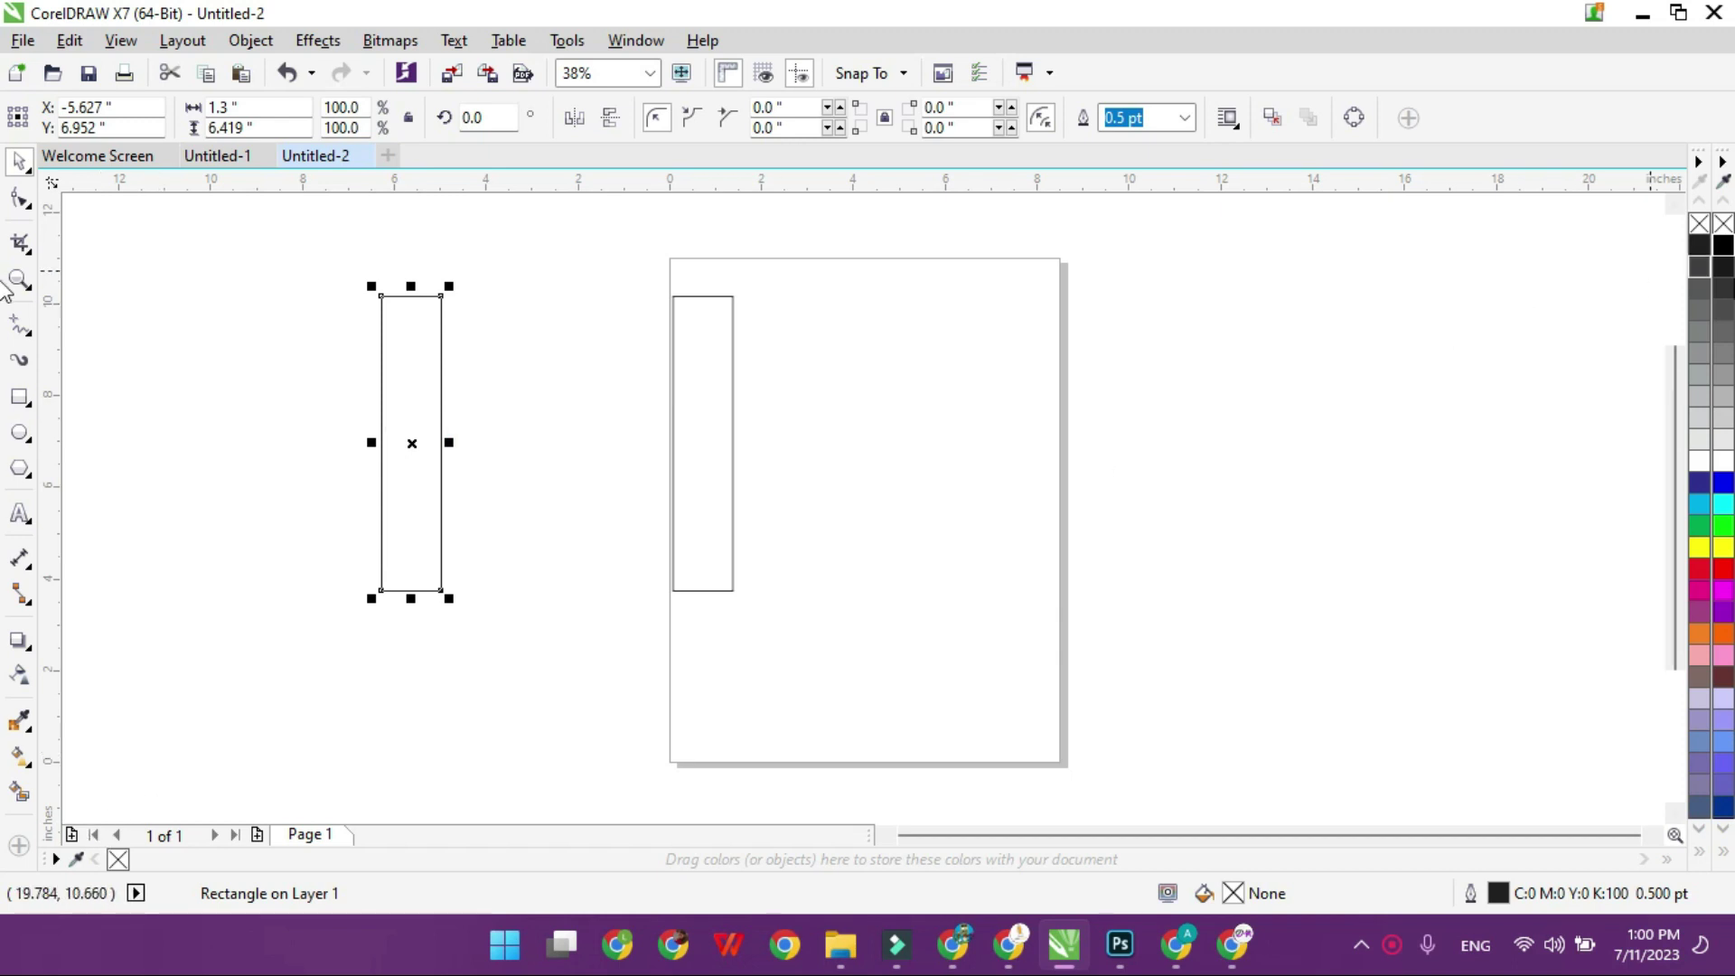
click(1721, 245)
click(711, 433)
click(1721, 634)
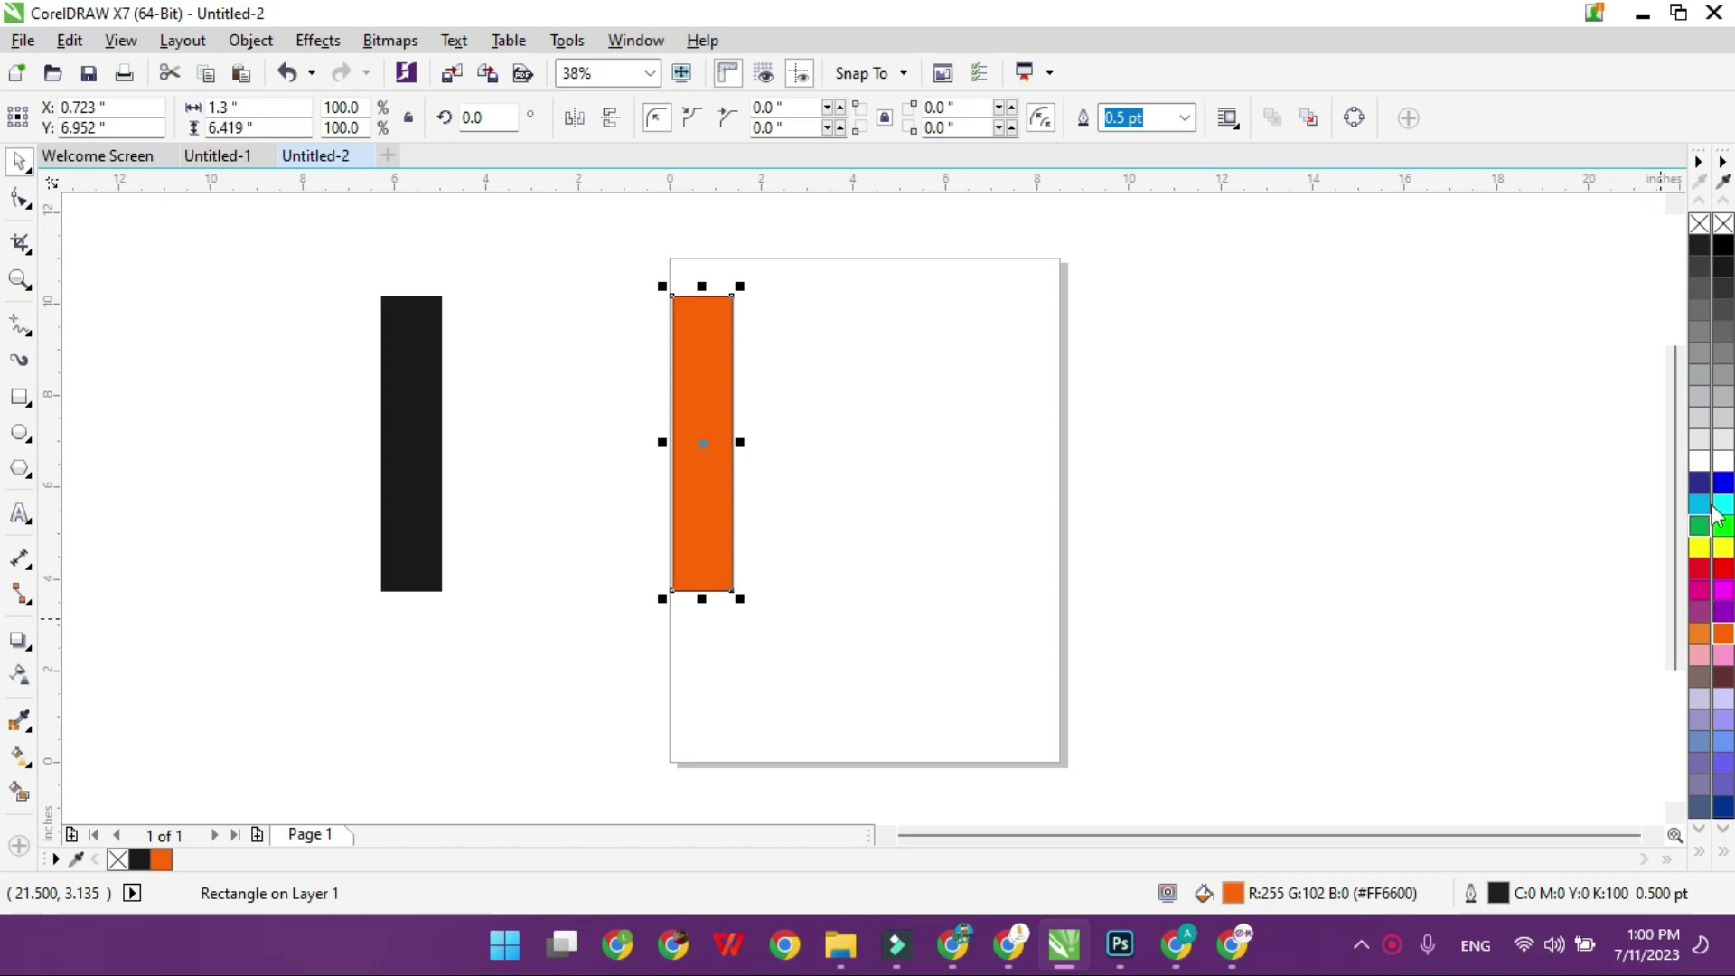
Step: Remove the outlines from both the orange and the black rectangle
right_click(1700, 223)
drag(632, 422, 274, 611)
click(421, 464)
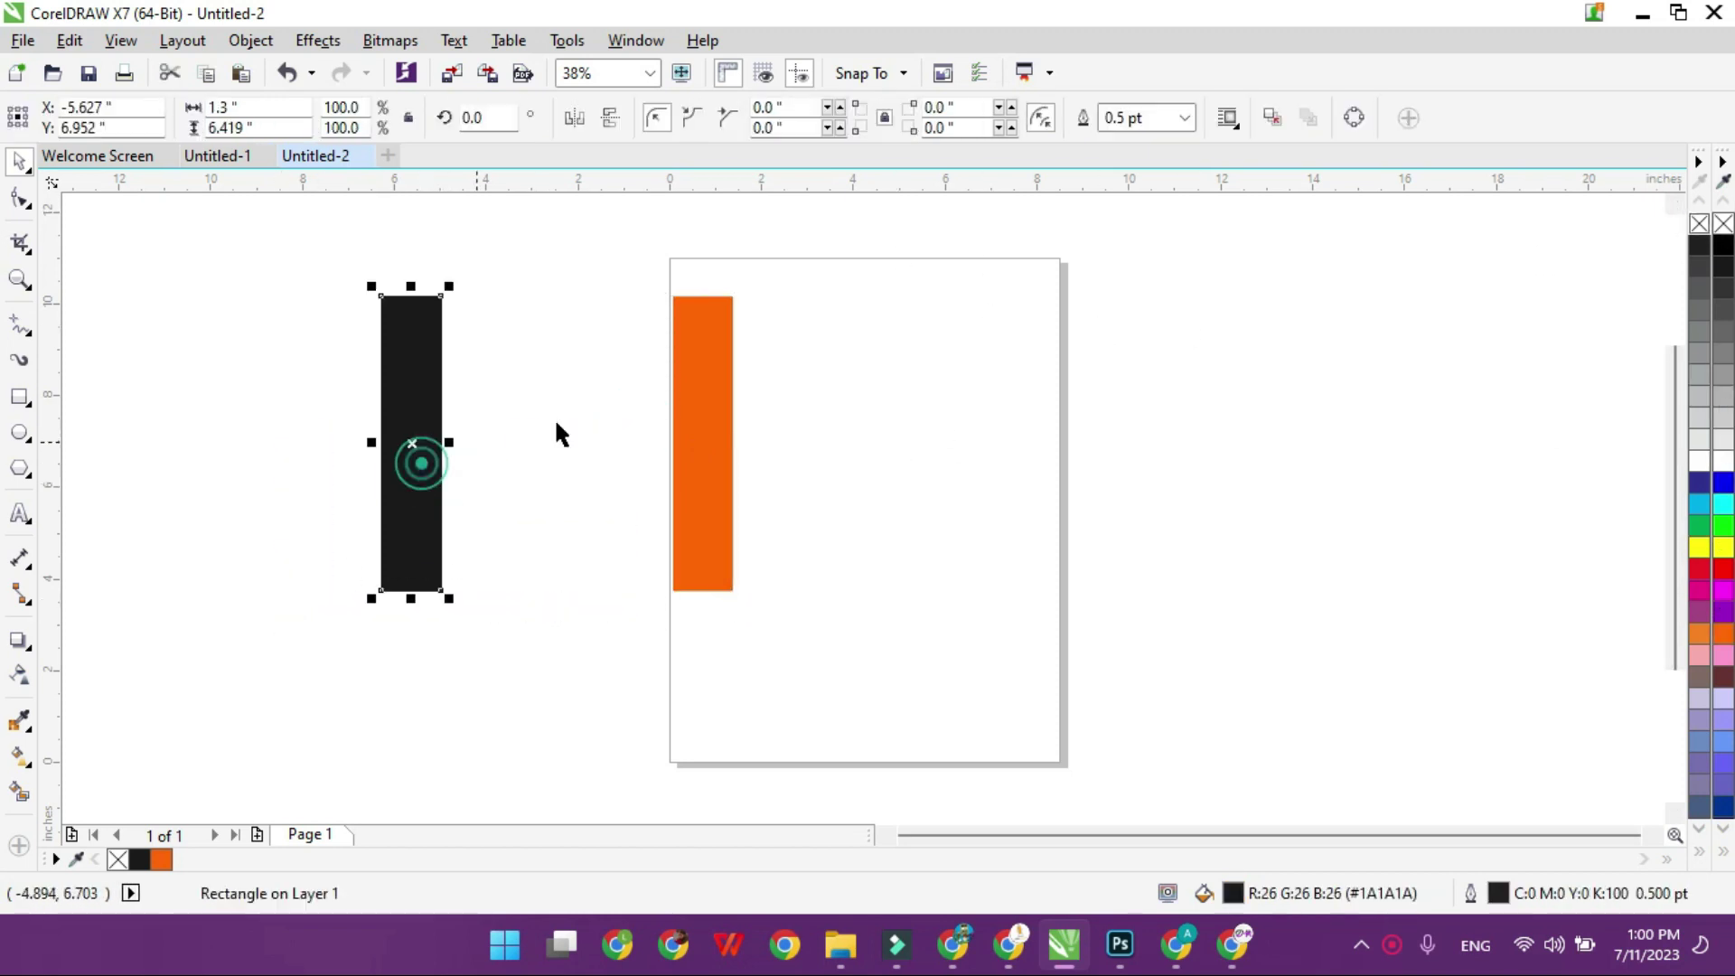
right_click(1700, 223)
click(987, 388)
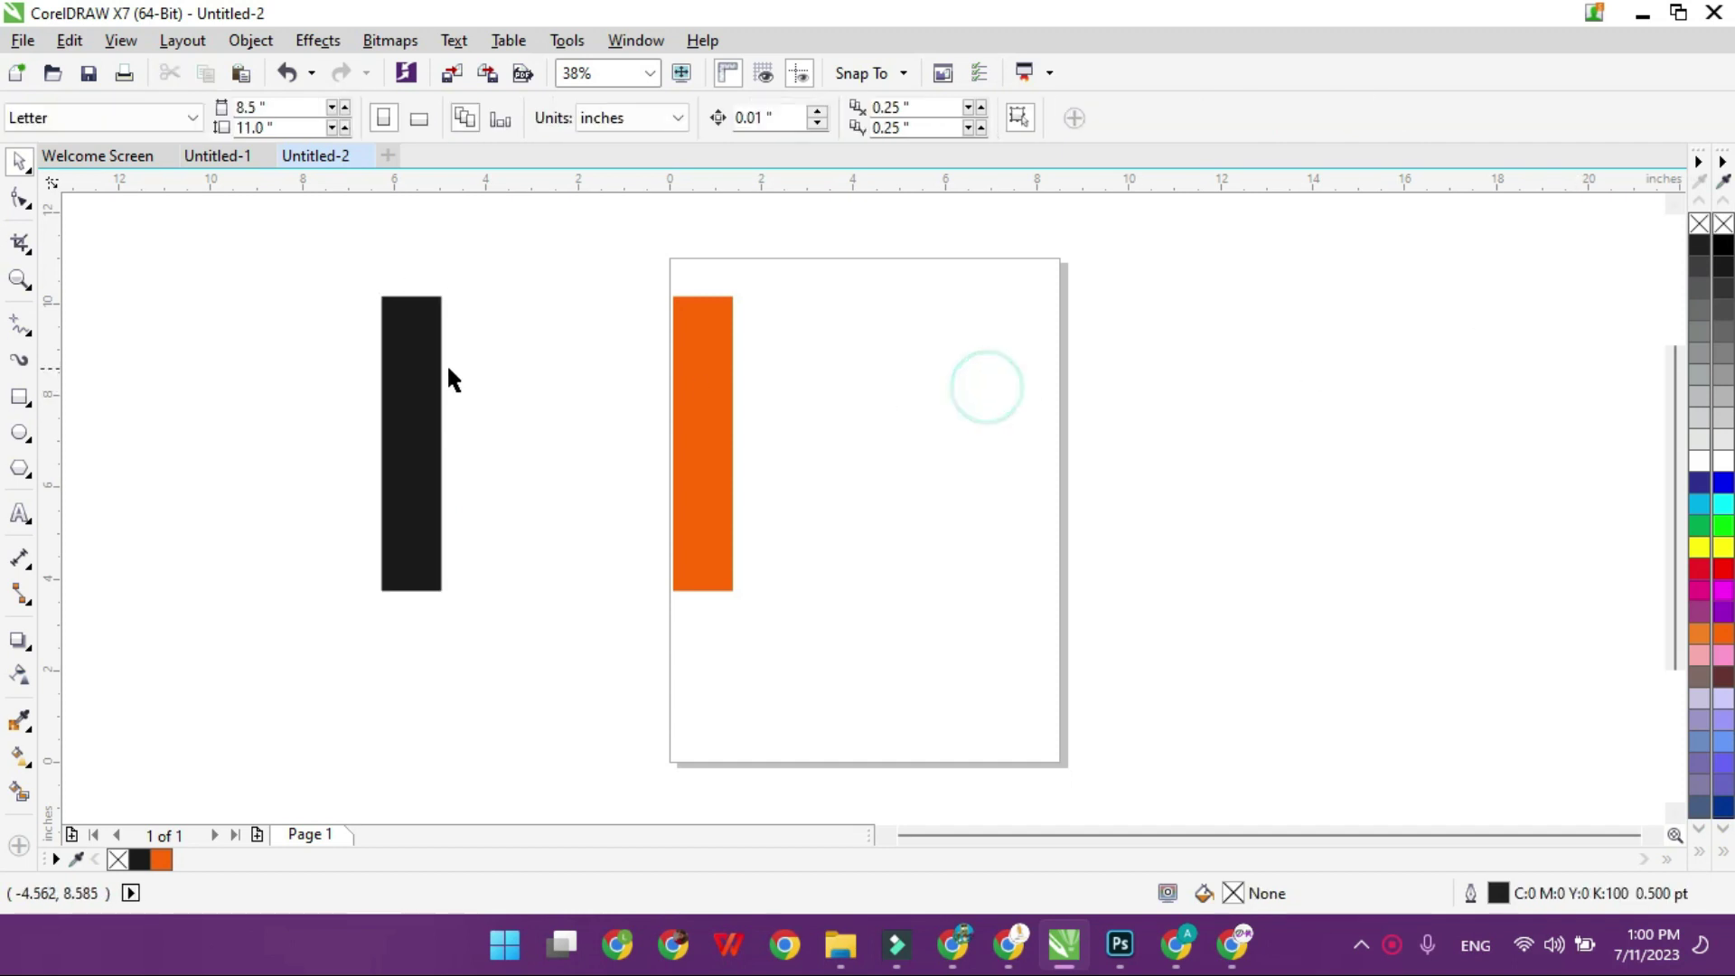
click(420, 376)
drag(410, 375, 639, 371)
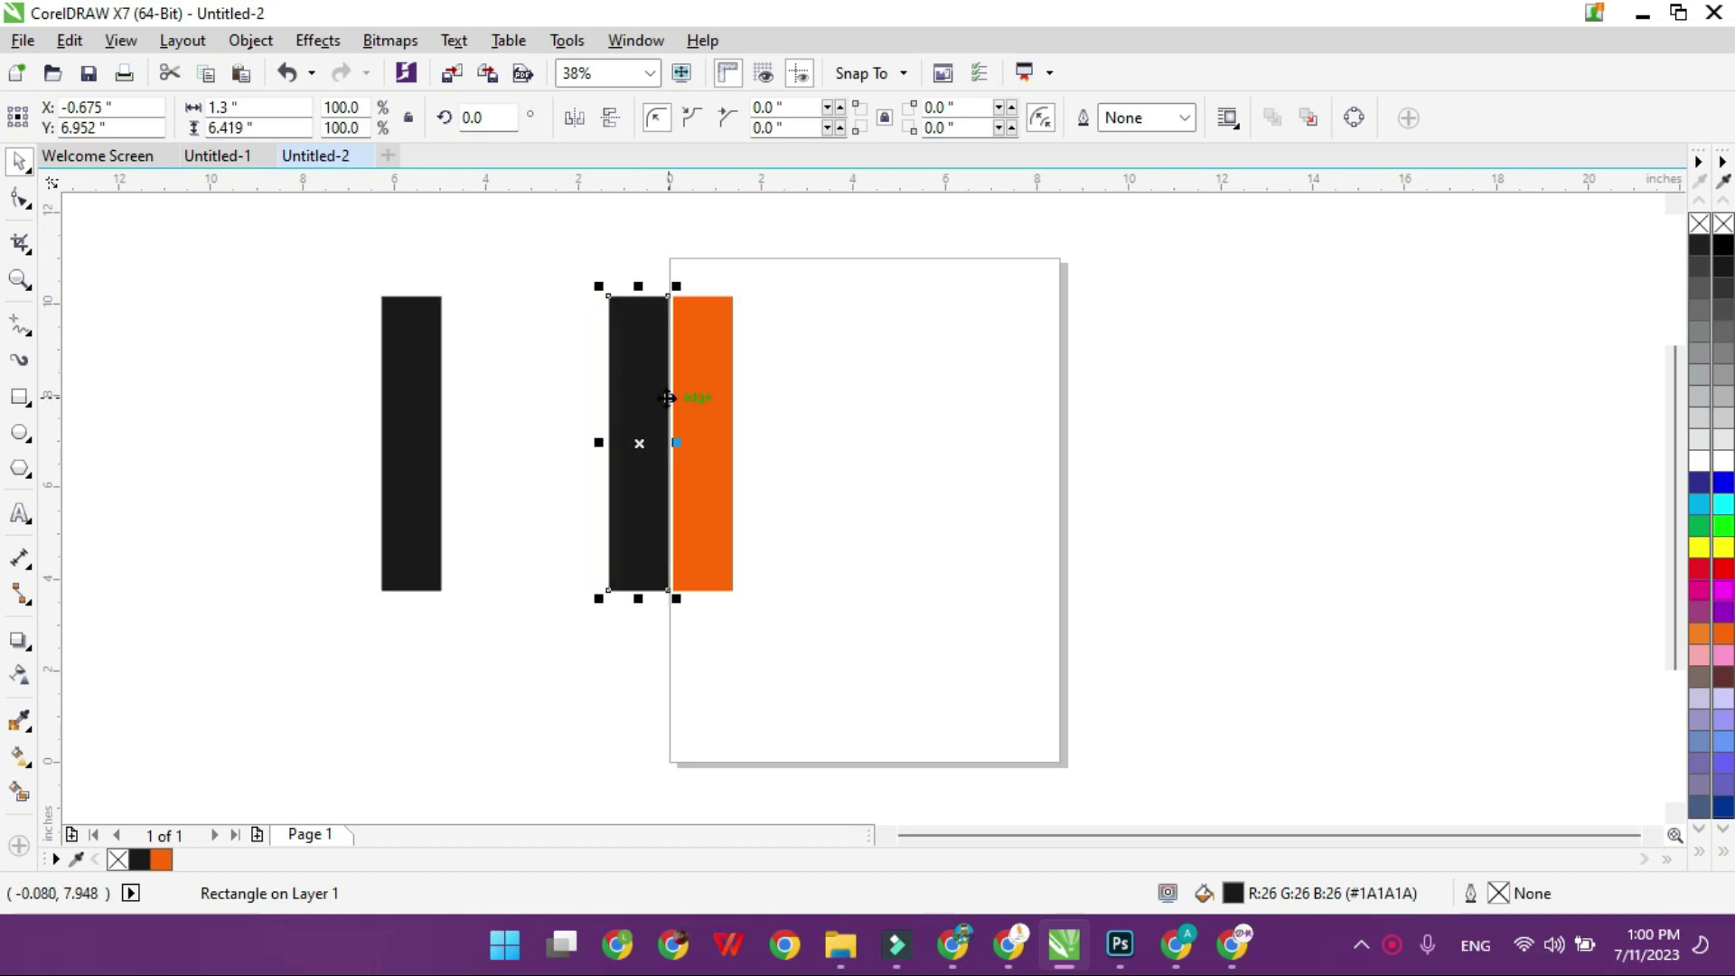
key(ctrl+z)
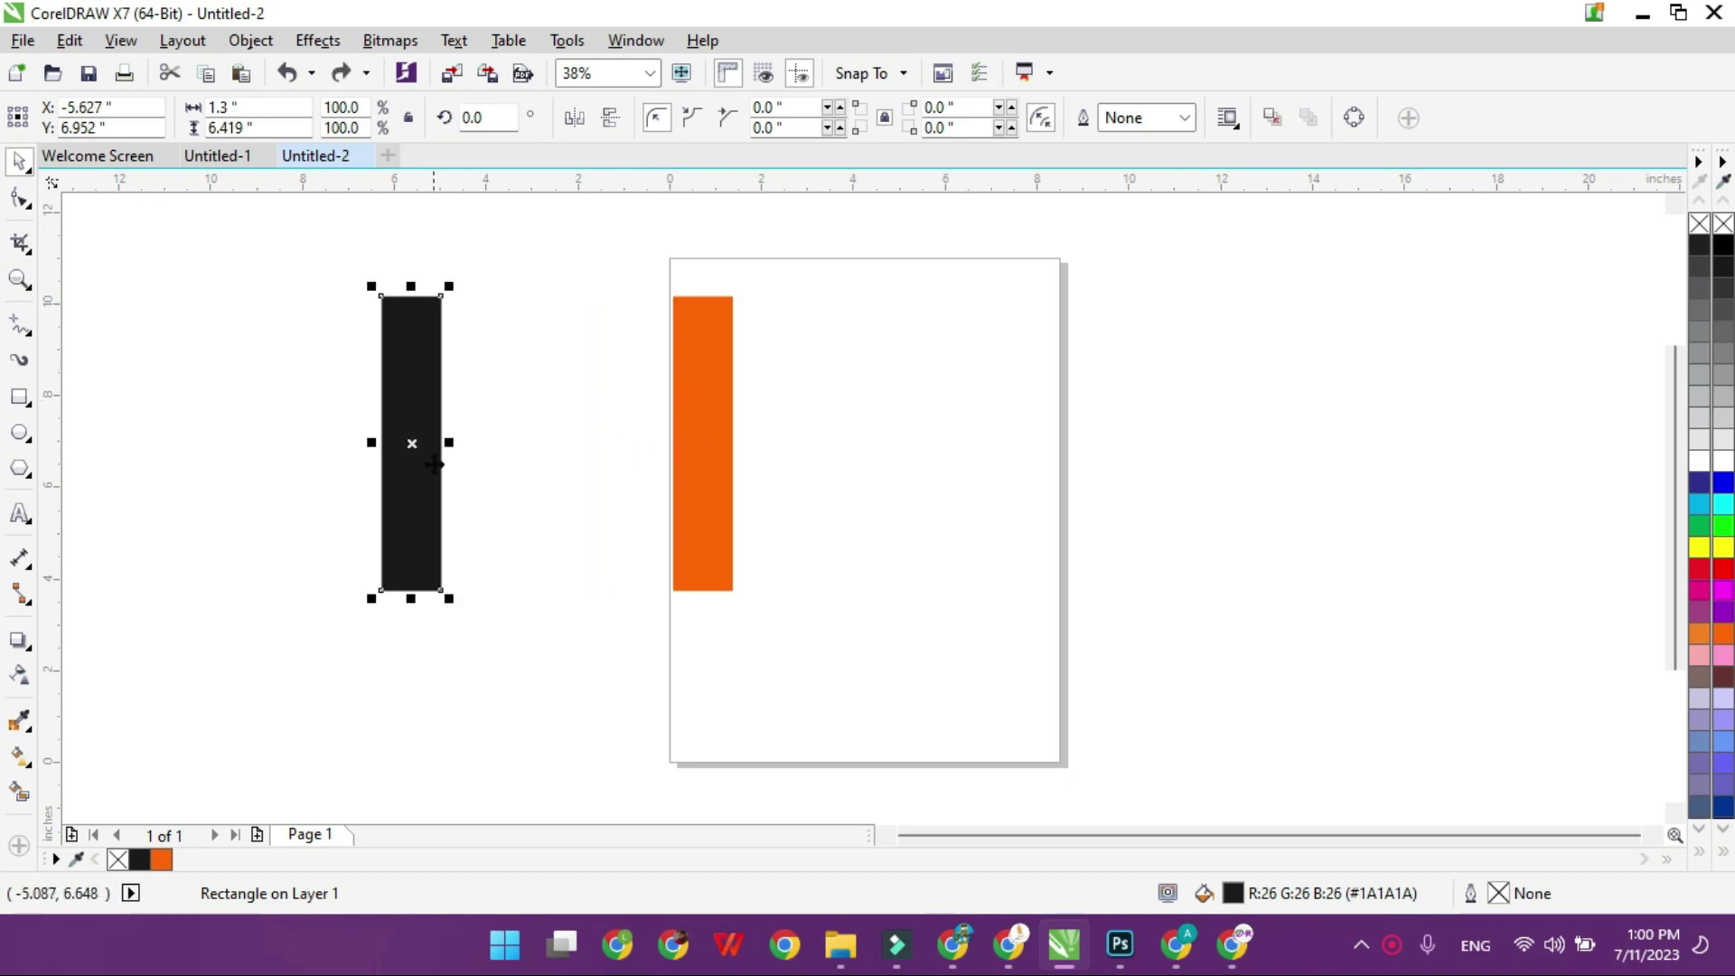
Step: Duplicate the orange rectangle on its left side and nudge the copy until it sits flush against the original
click(690, 424)
drag(697, 437, 629, 438)
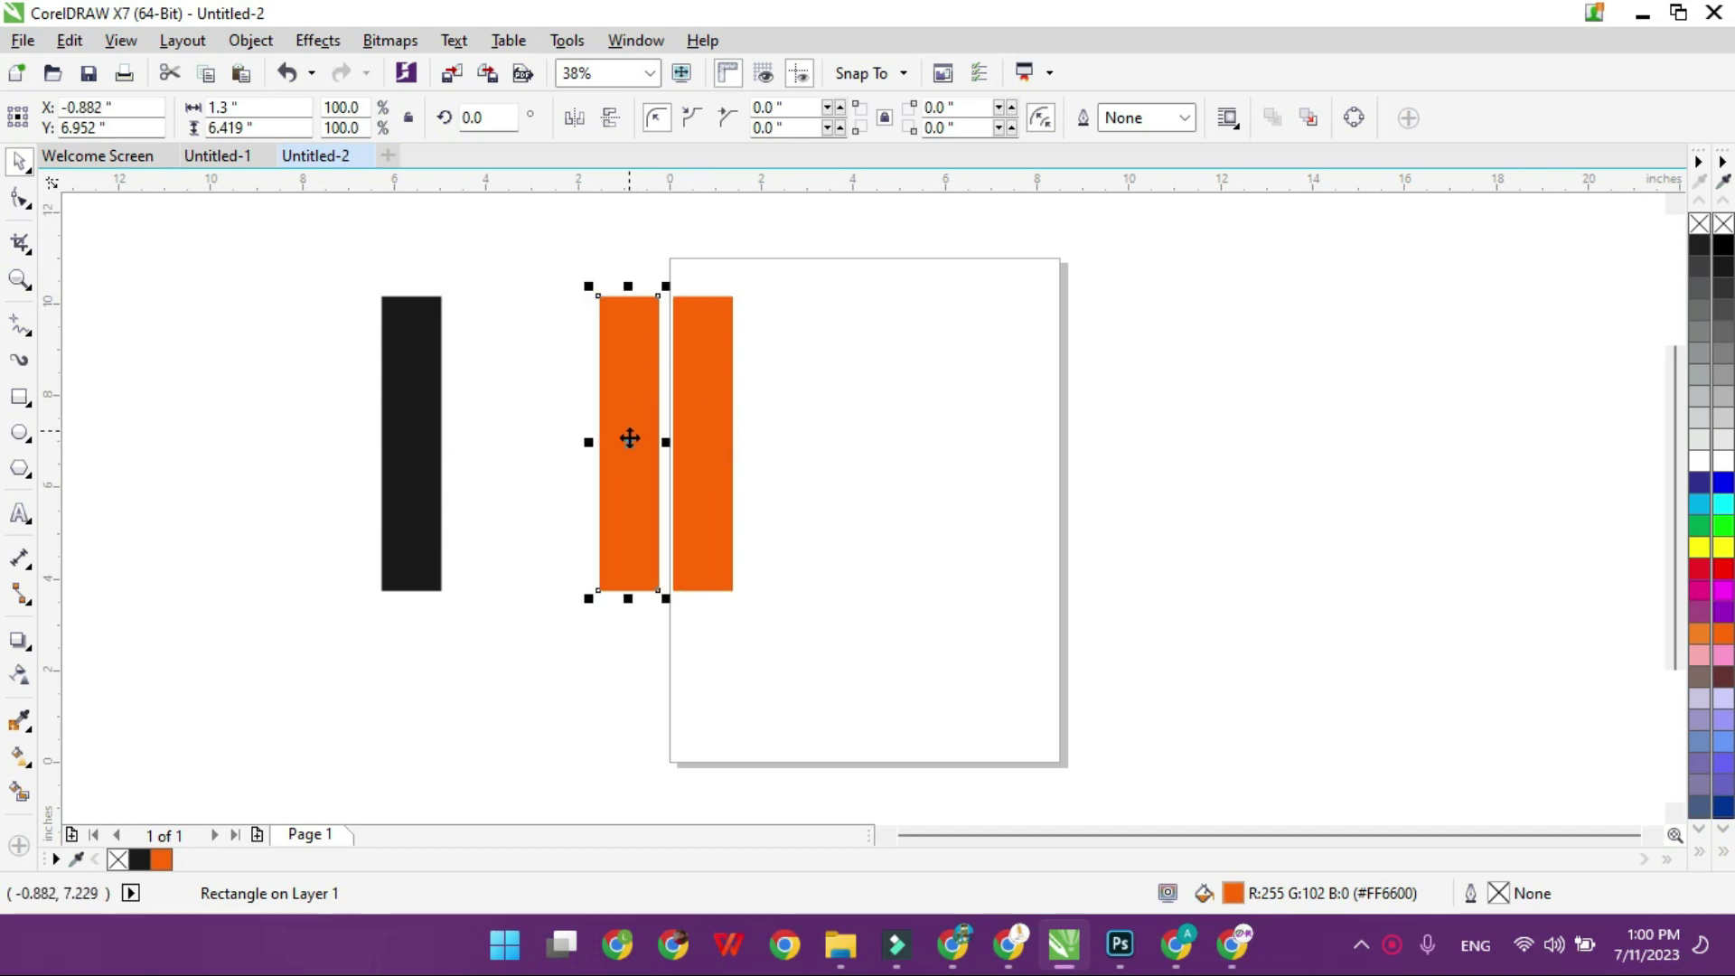
drag(643, 523, 645, 522)
scroll(650, 581, up, 4)
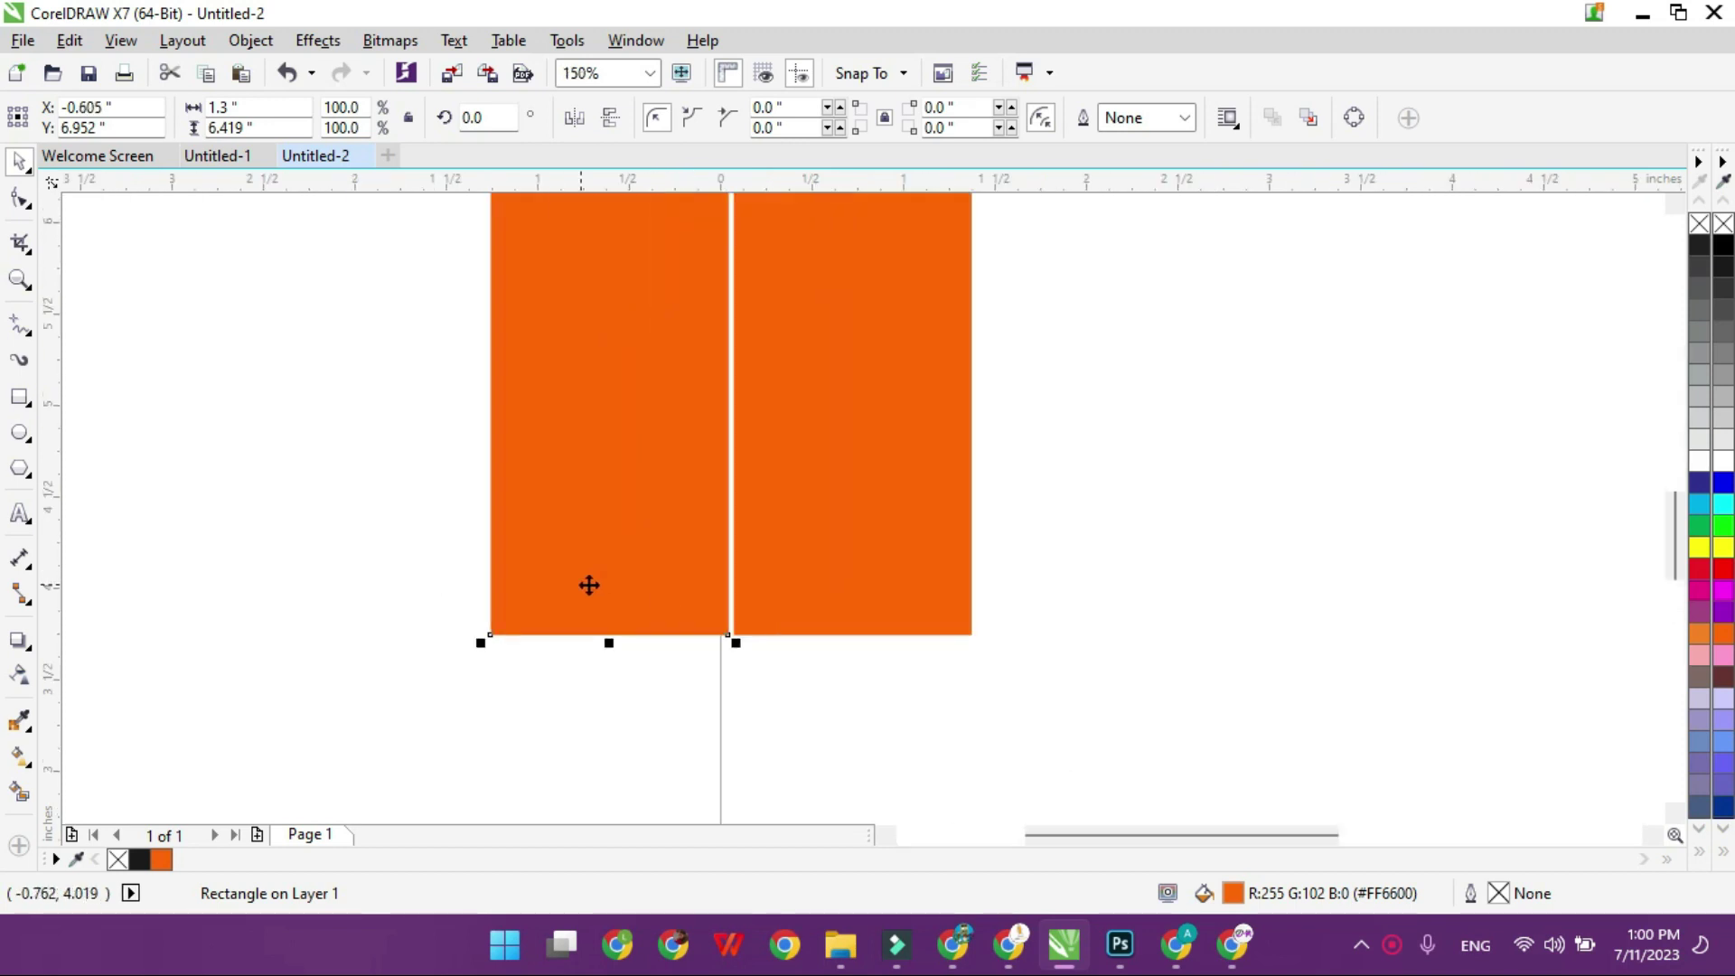
scroll(589, 586, up, 2)
key(Right)
key(Right)
key(Right)
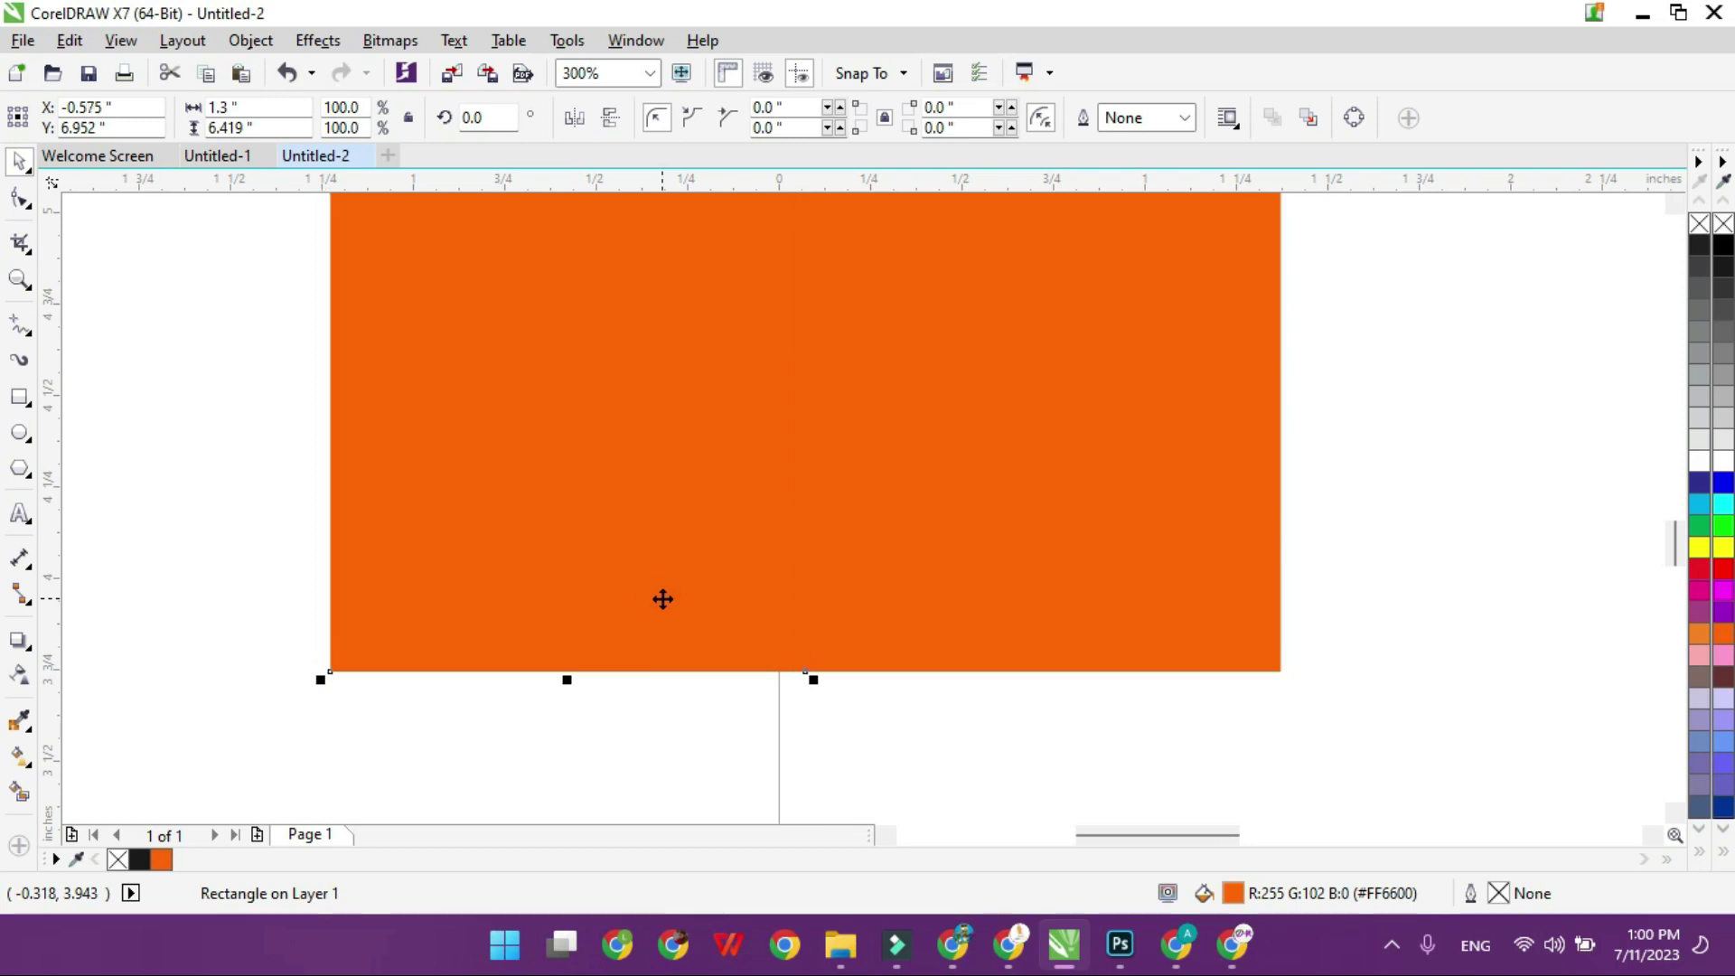
Step: Skew the orange copy into a diagonal from the orange upright's base to the top of the black upright
click(574, 648)
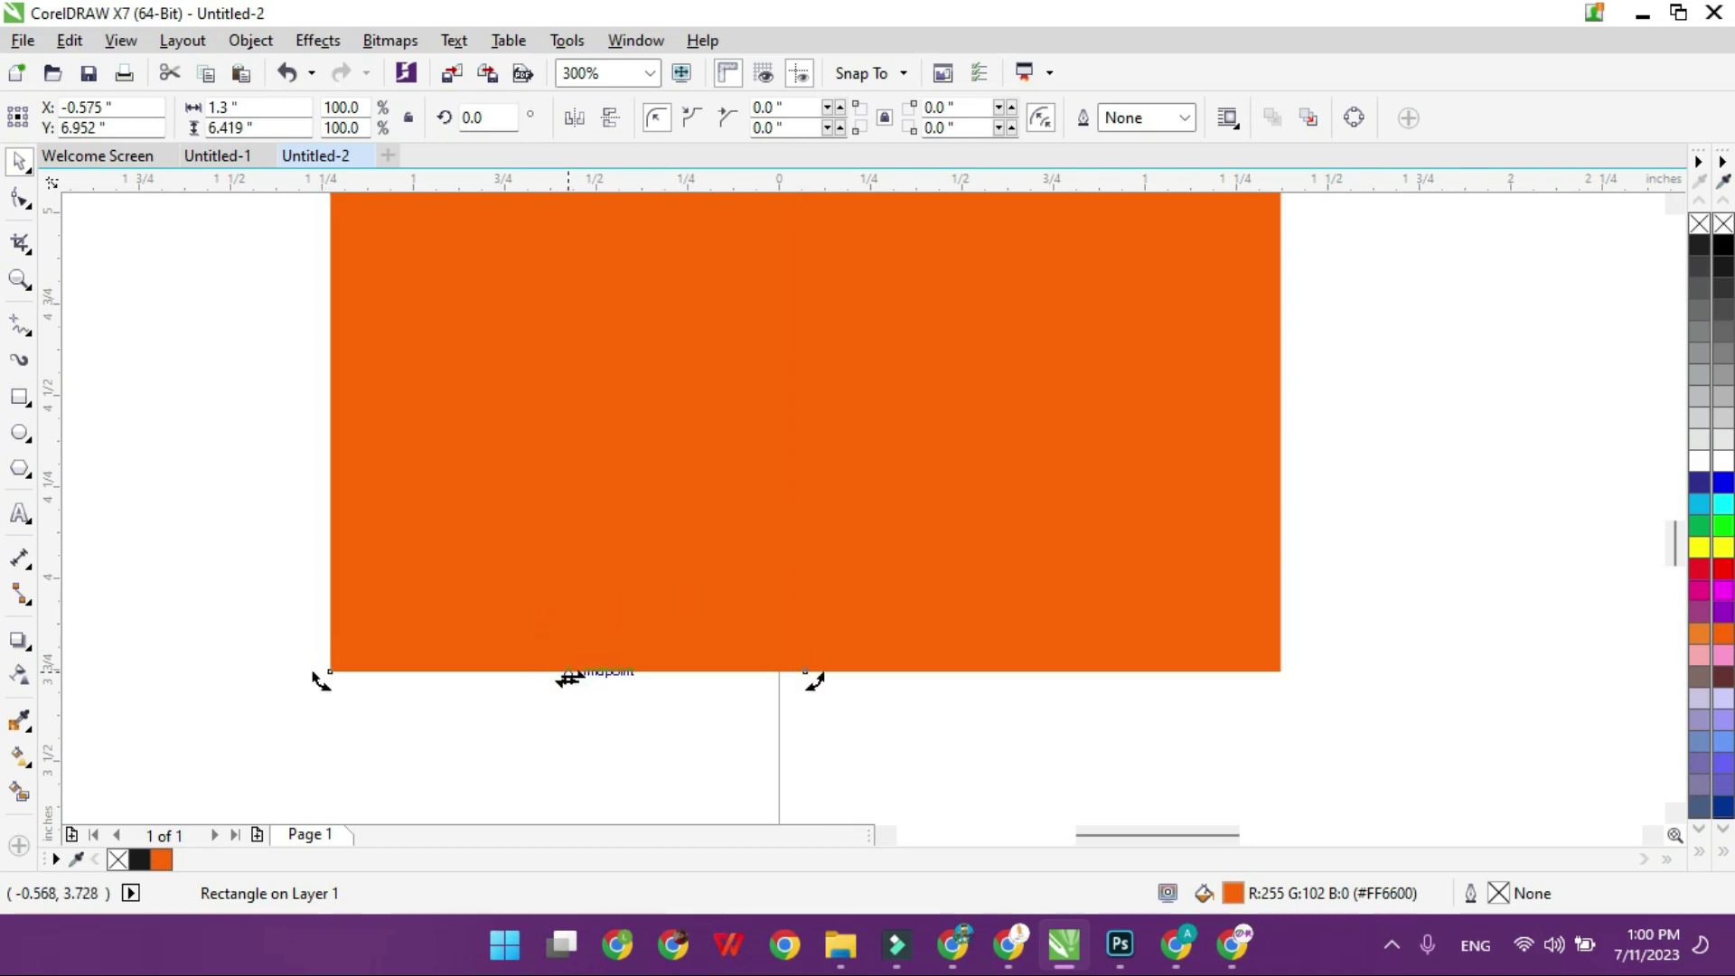
drag(569, 674, 812, 668)
scroll(812, 664, down, 5)
drag(800, 349, 518, 359)
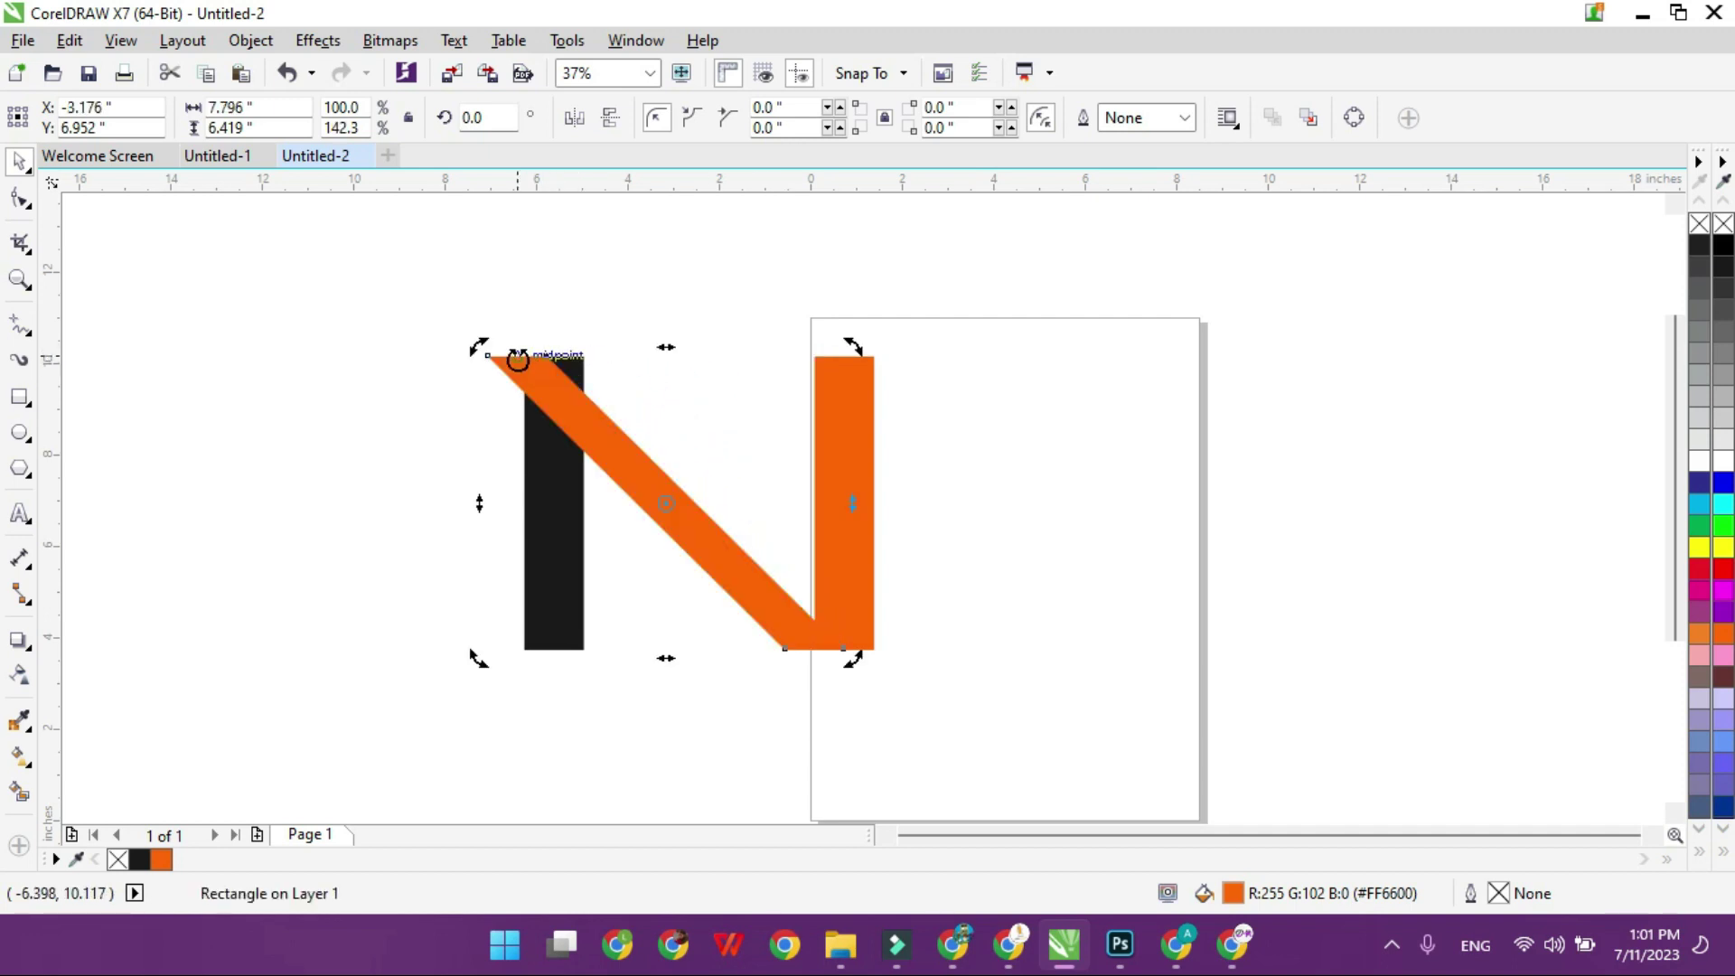
click(591, 310)
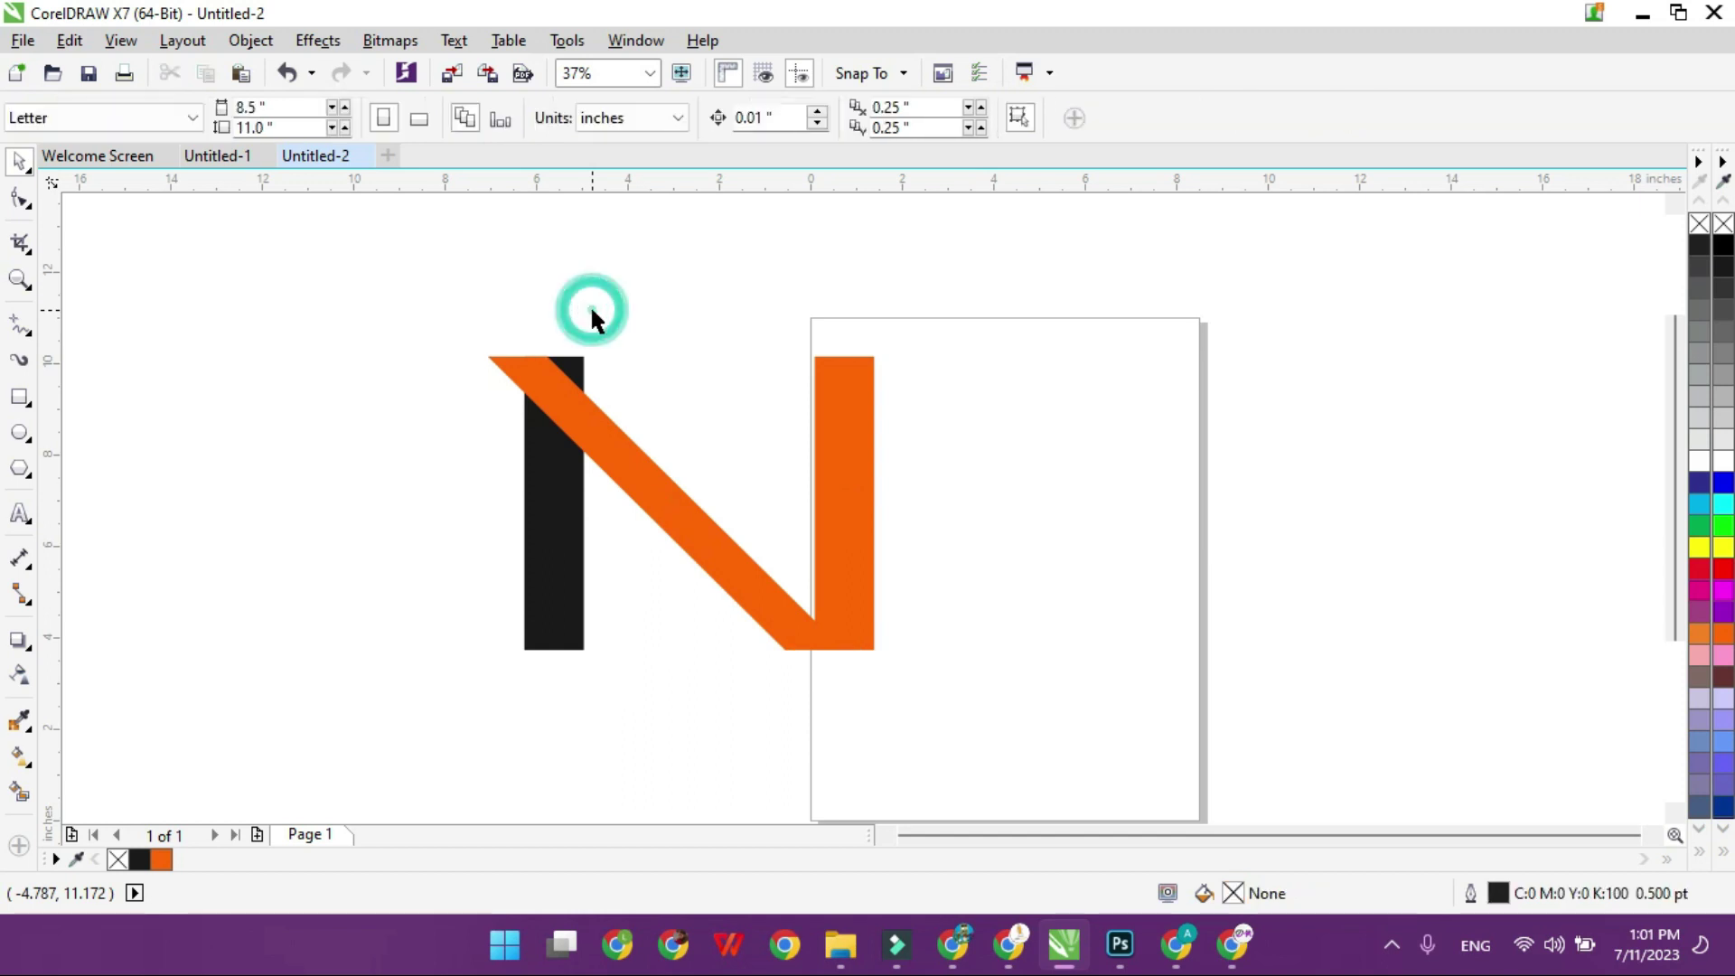
Step: Duplicate the black rectangle on its right side and nudge the copy until it sits flush against the original
click(553, 552)
drag(553, 551, 615, 550)
scroll(583, 574, up, 2)
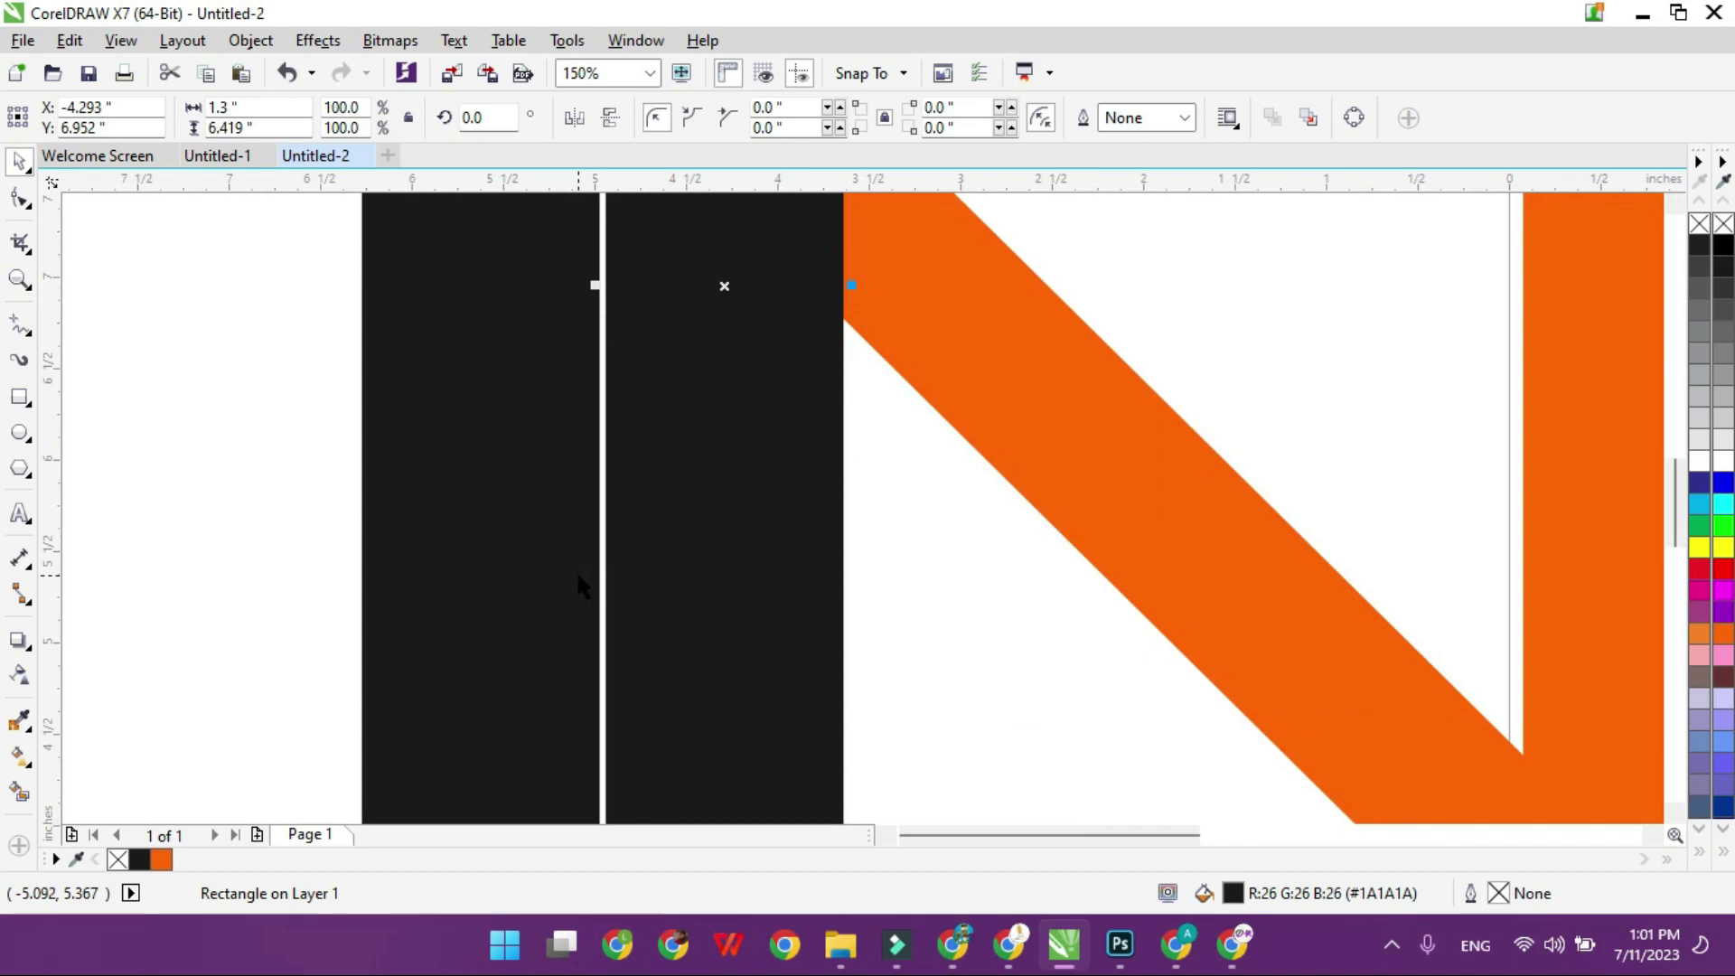
key(Left)
key(Left)
key(Left)
key(Left)
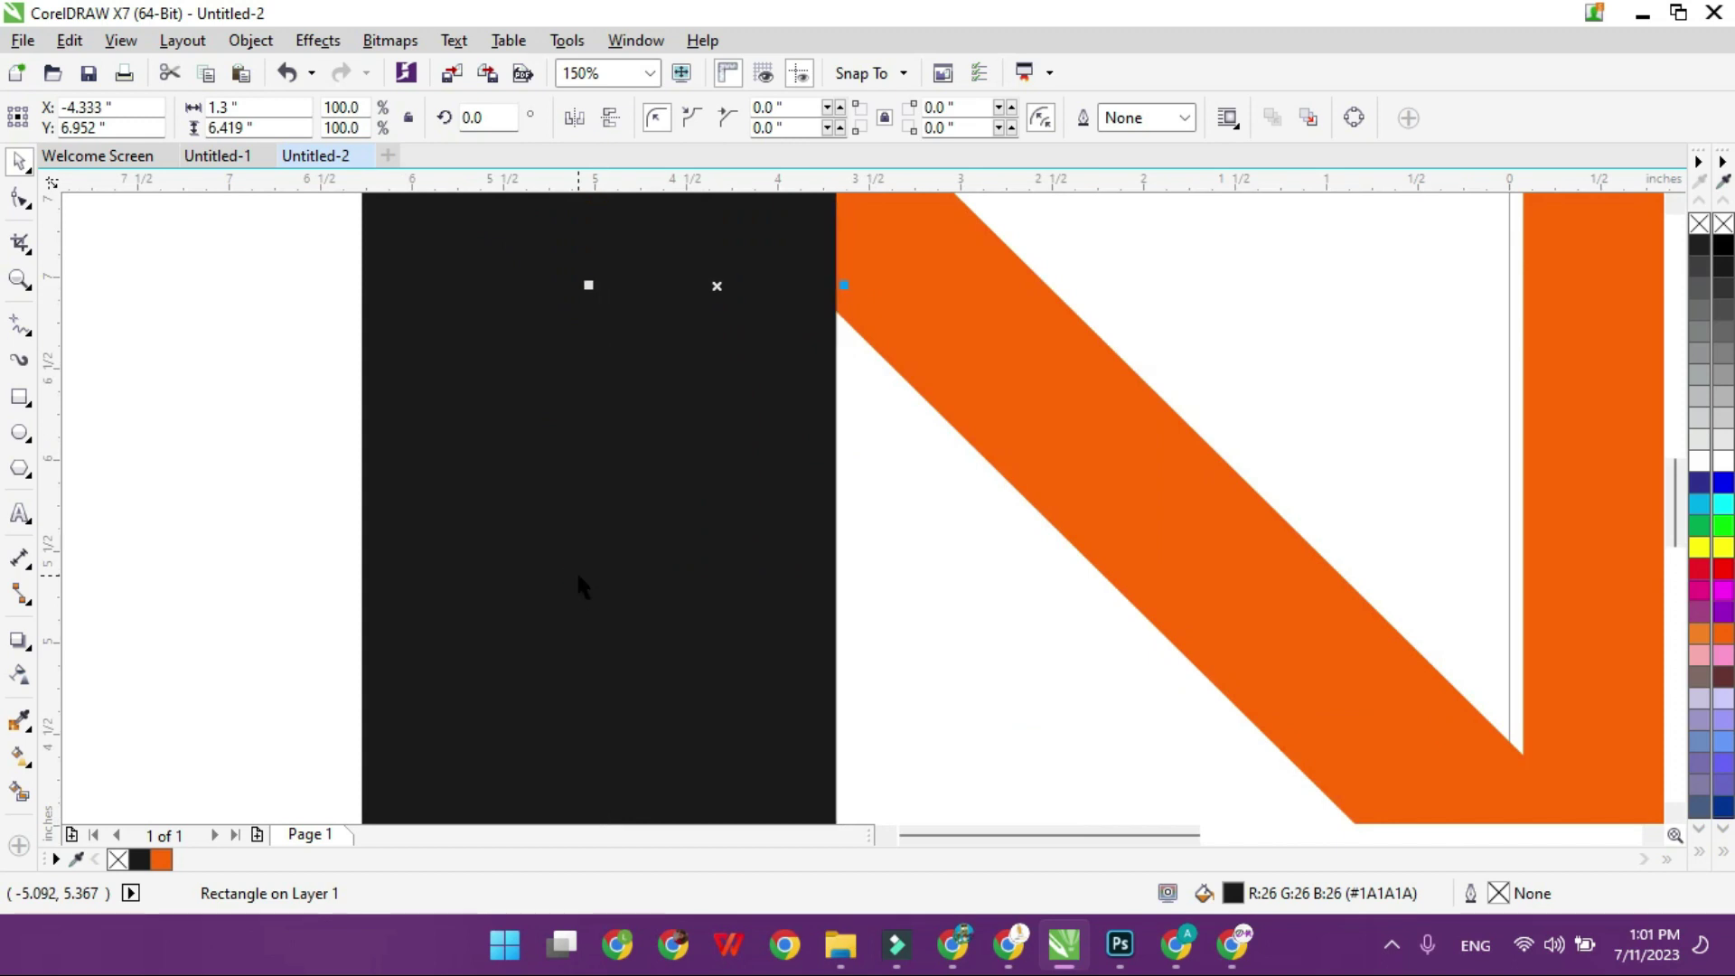
Step: Skew the black copy into a diagonal from the black upright's base to the top of the orange upright
scroll(578, 582, down, 1)
click(600, 631)
drag(651, 725, 586, 724)
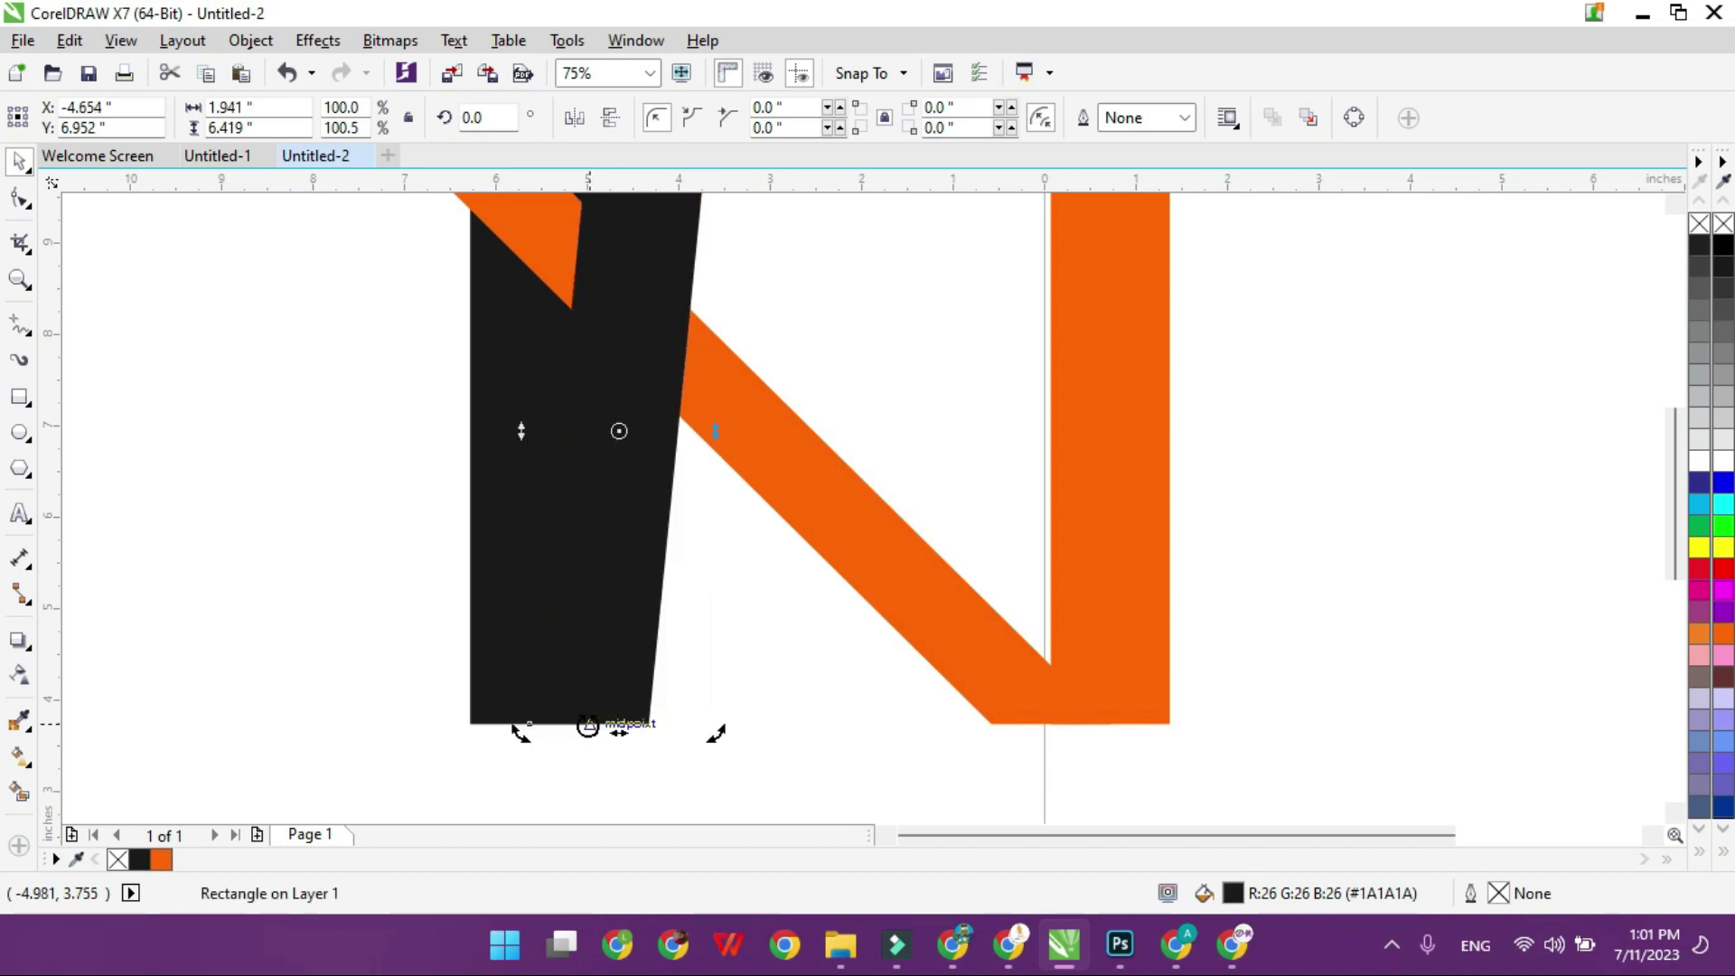
scroll(622, 687, down, 1)
drag(620, 402, 921, 416)
Step: Skew the orange diagonal's top edge further left, to an overall width of about 8.27 inches
click(556, 432)
click(555, 432)
mouse_move(685, 402)
mouse_down()
mouse_move(659, 395)
mouse_move(657, 411)
mouse_move(676, 399)
mouse_up()
scroll(553, 413, up, 4)
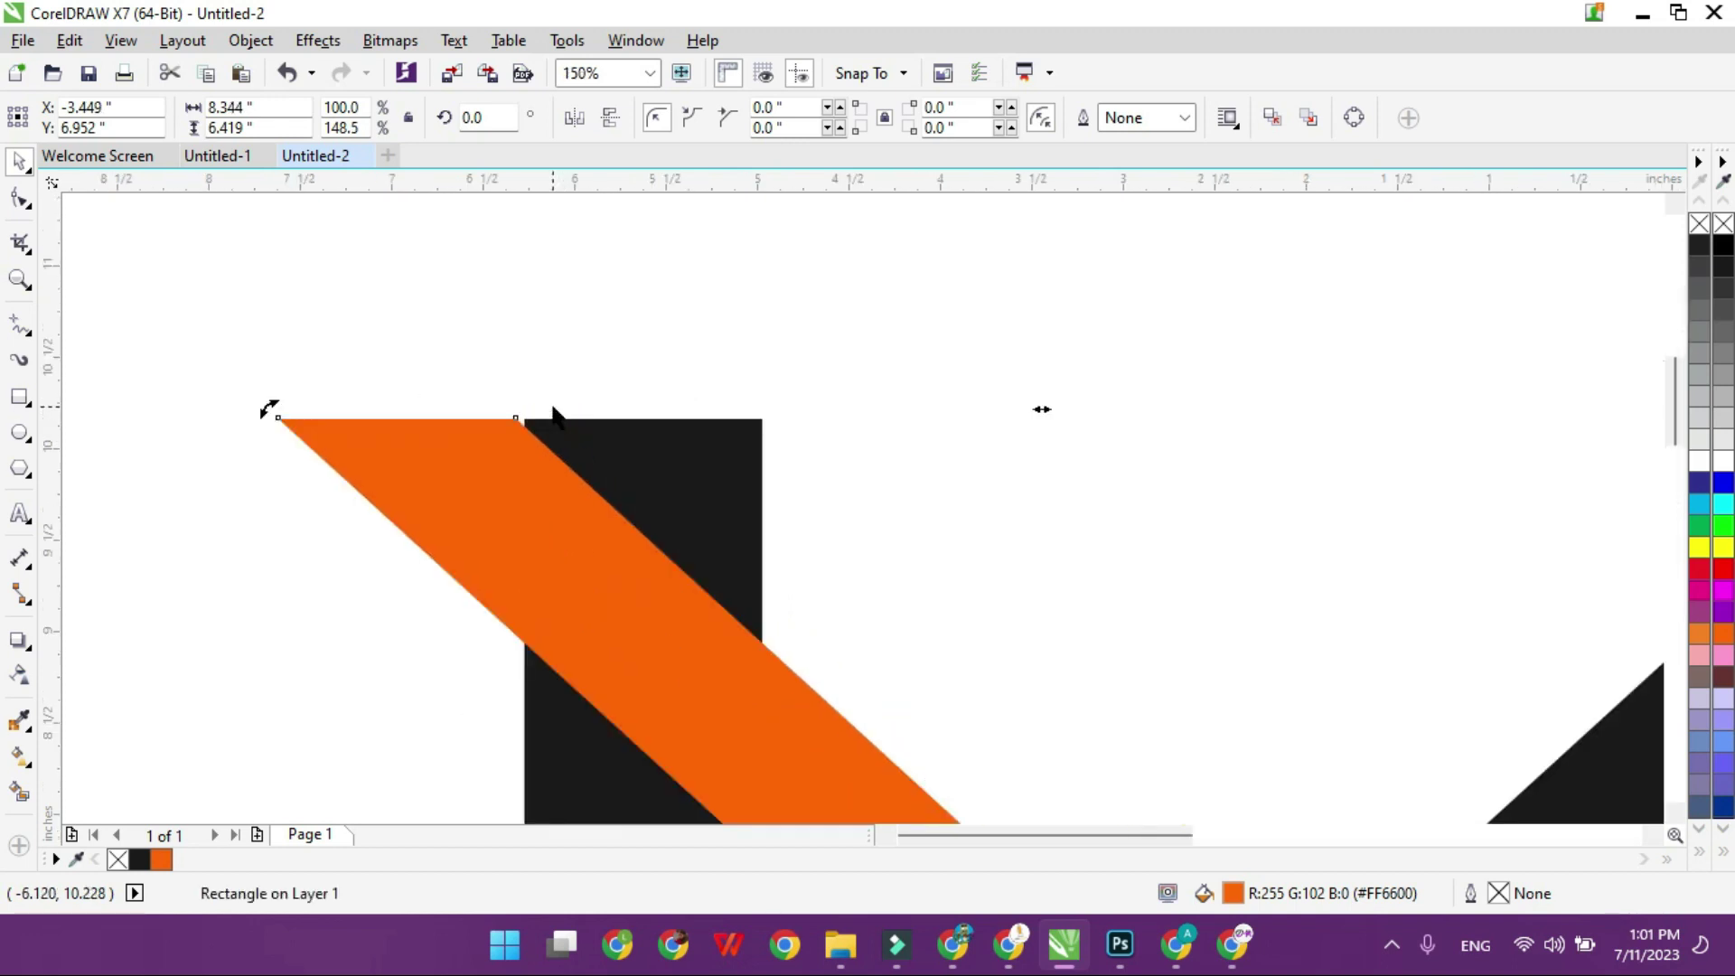
drag(1034, 411, 1041, 413)
scroll(1041, 412, down, 4)
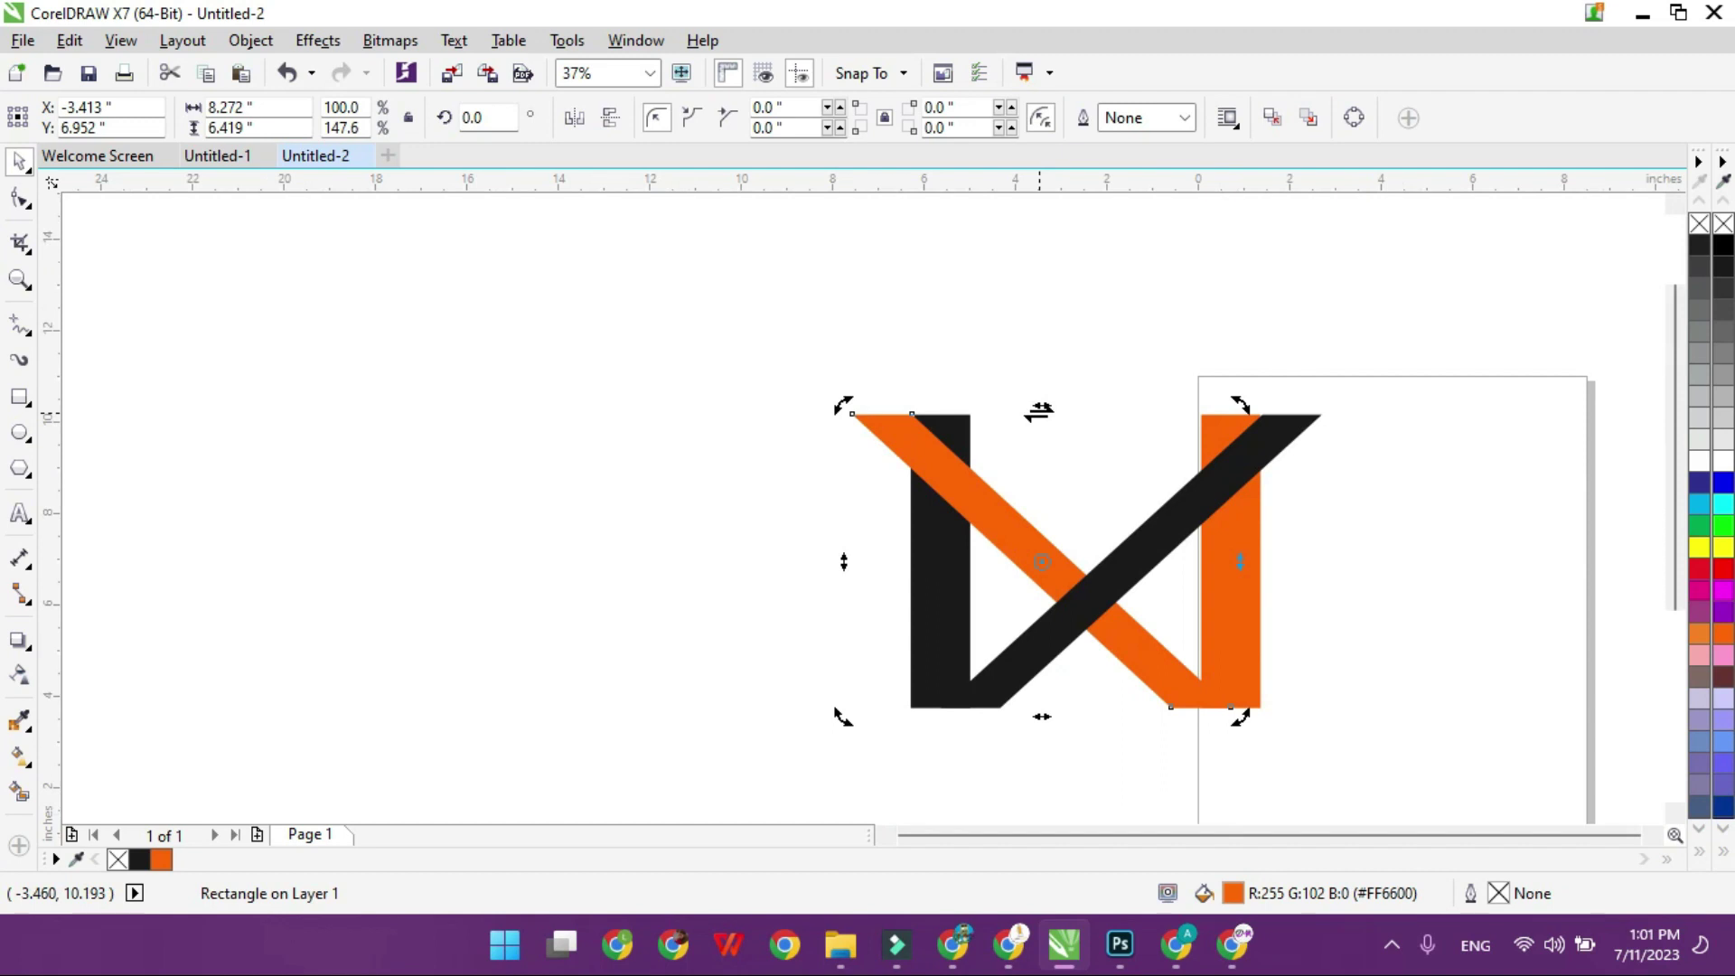
click(1057, 361)
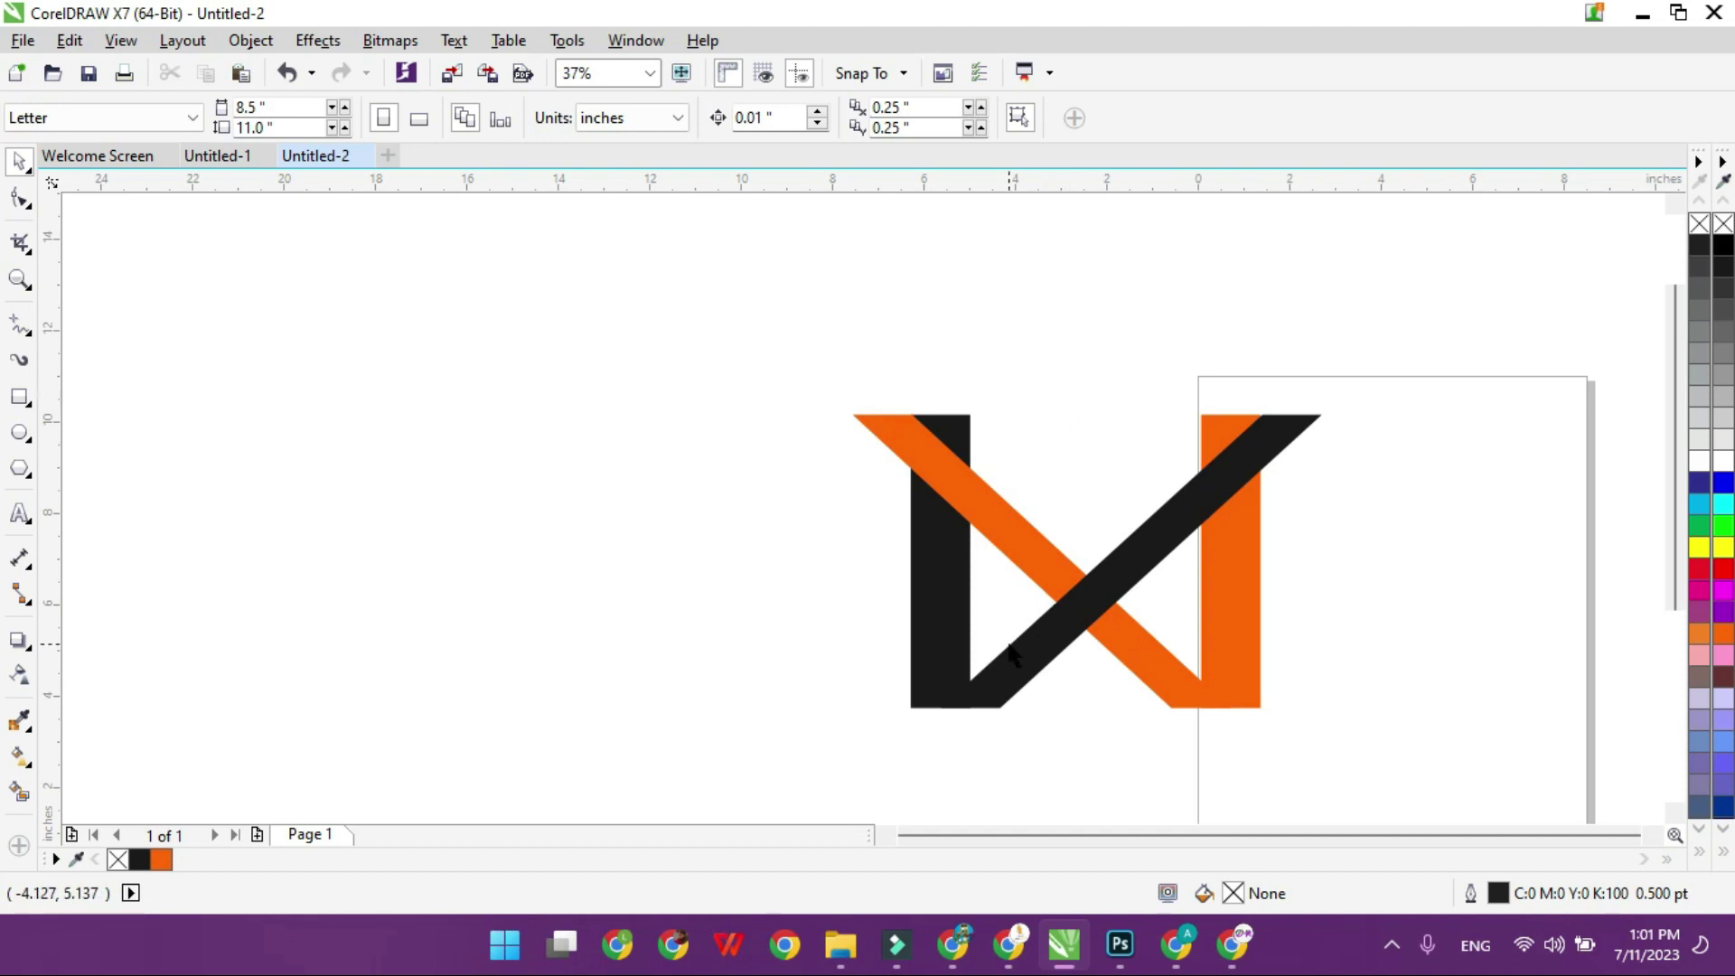
Step: Undo the last skews of the orange diagonal and the black copy
key(ctrl+z)
key(ctrl+z)
key(ctrl+z)
key(ctrl+z)
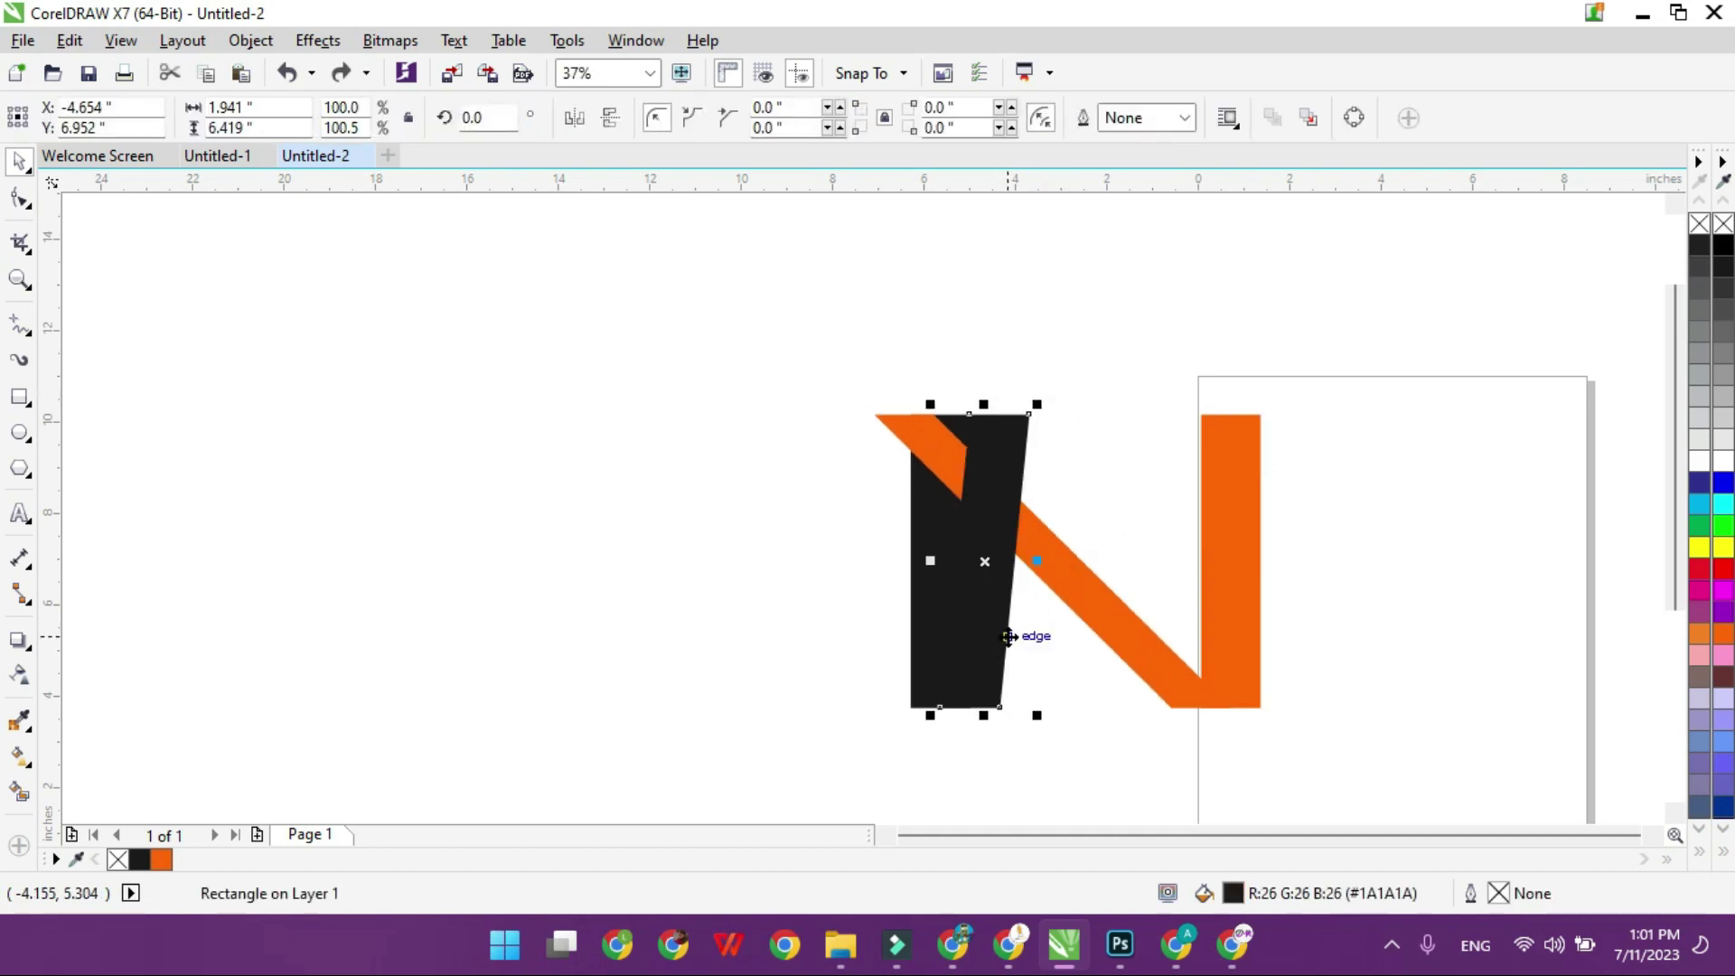
Step: Skew the black copy into a diagonal descending across the orange upright to just past its base, about 7.8 inches wide overall
click(987, 576)
drag(981, 712, 1301, 692)
mouse_move(1144, 408)
mouse_down()
mouse_move(1006, 411)
mouse_move(1135, 389)
mouse_up()
click(1140, 365)
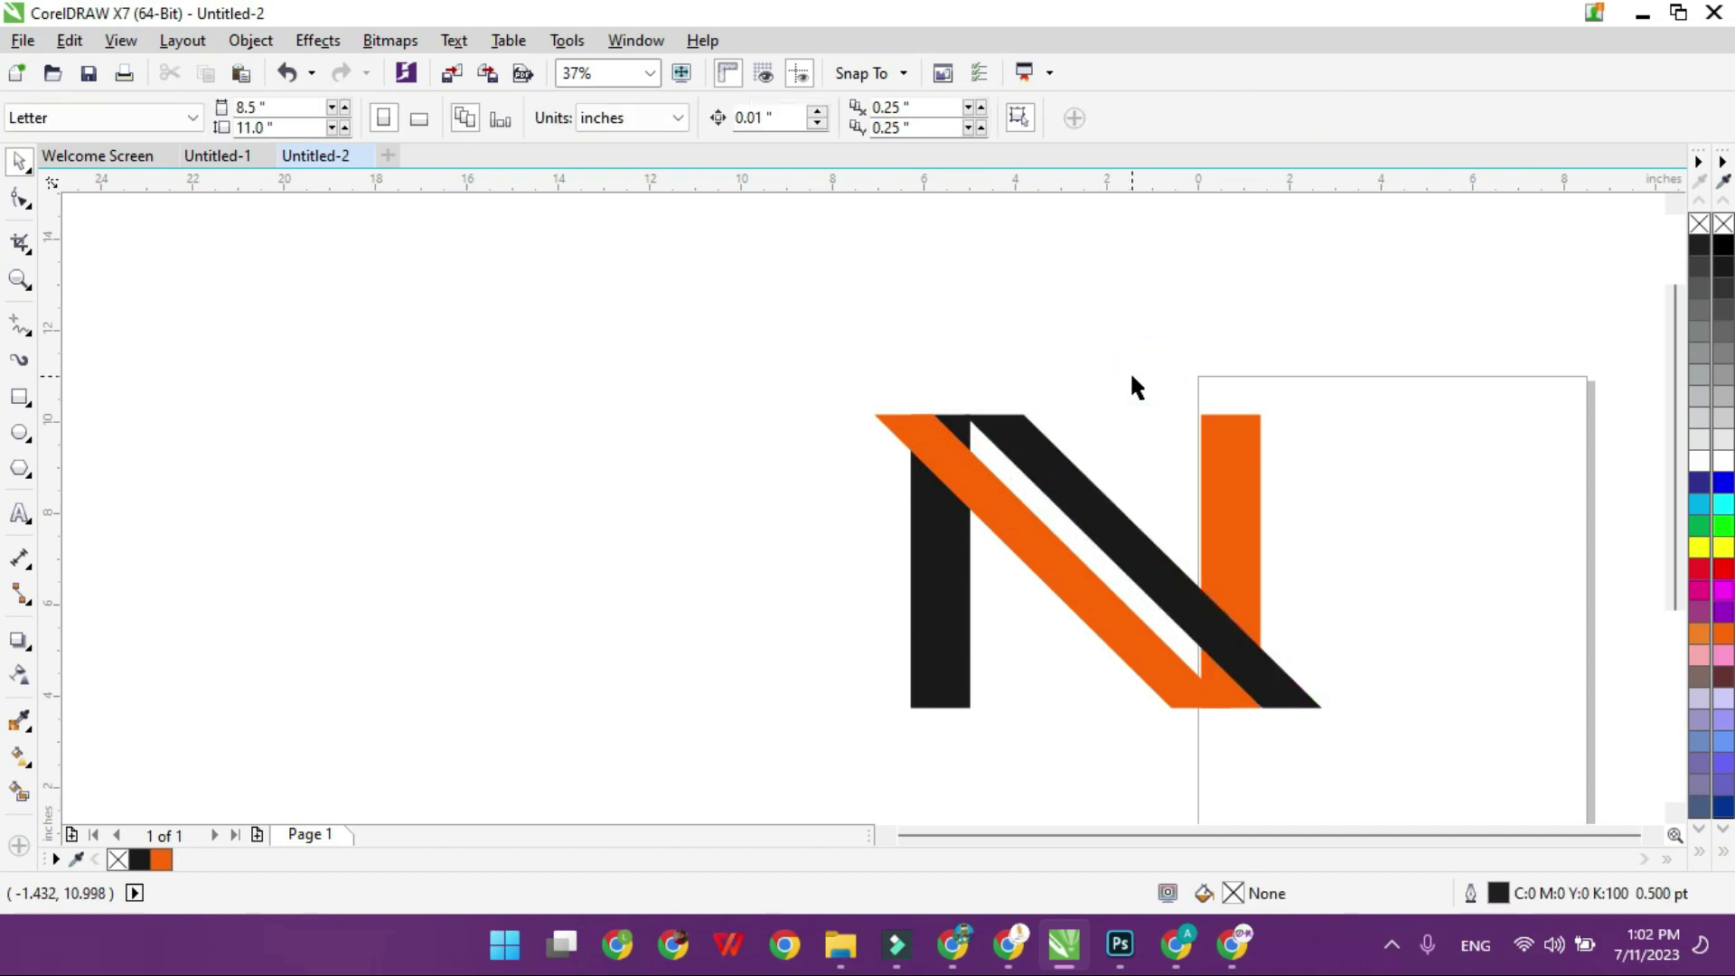
click(1012, 441)
click(1021, 423)
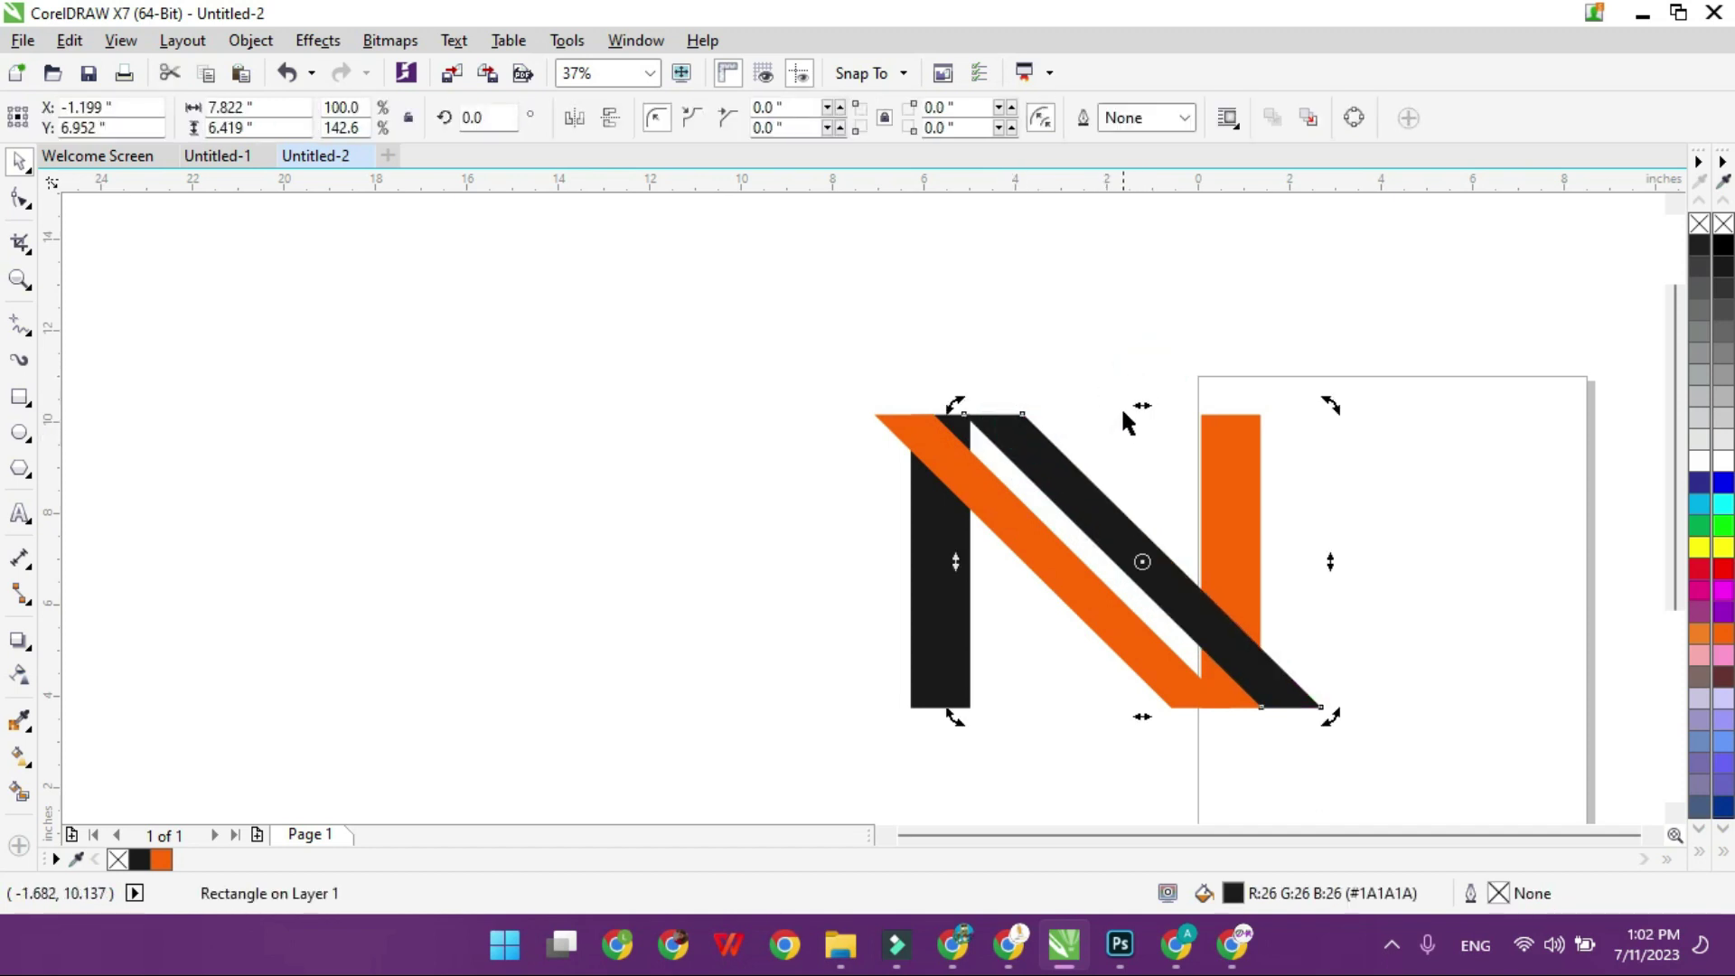
click(1113, 401)
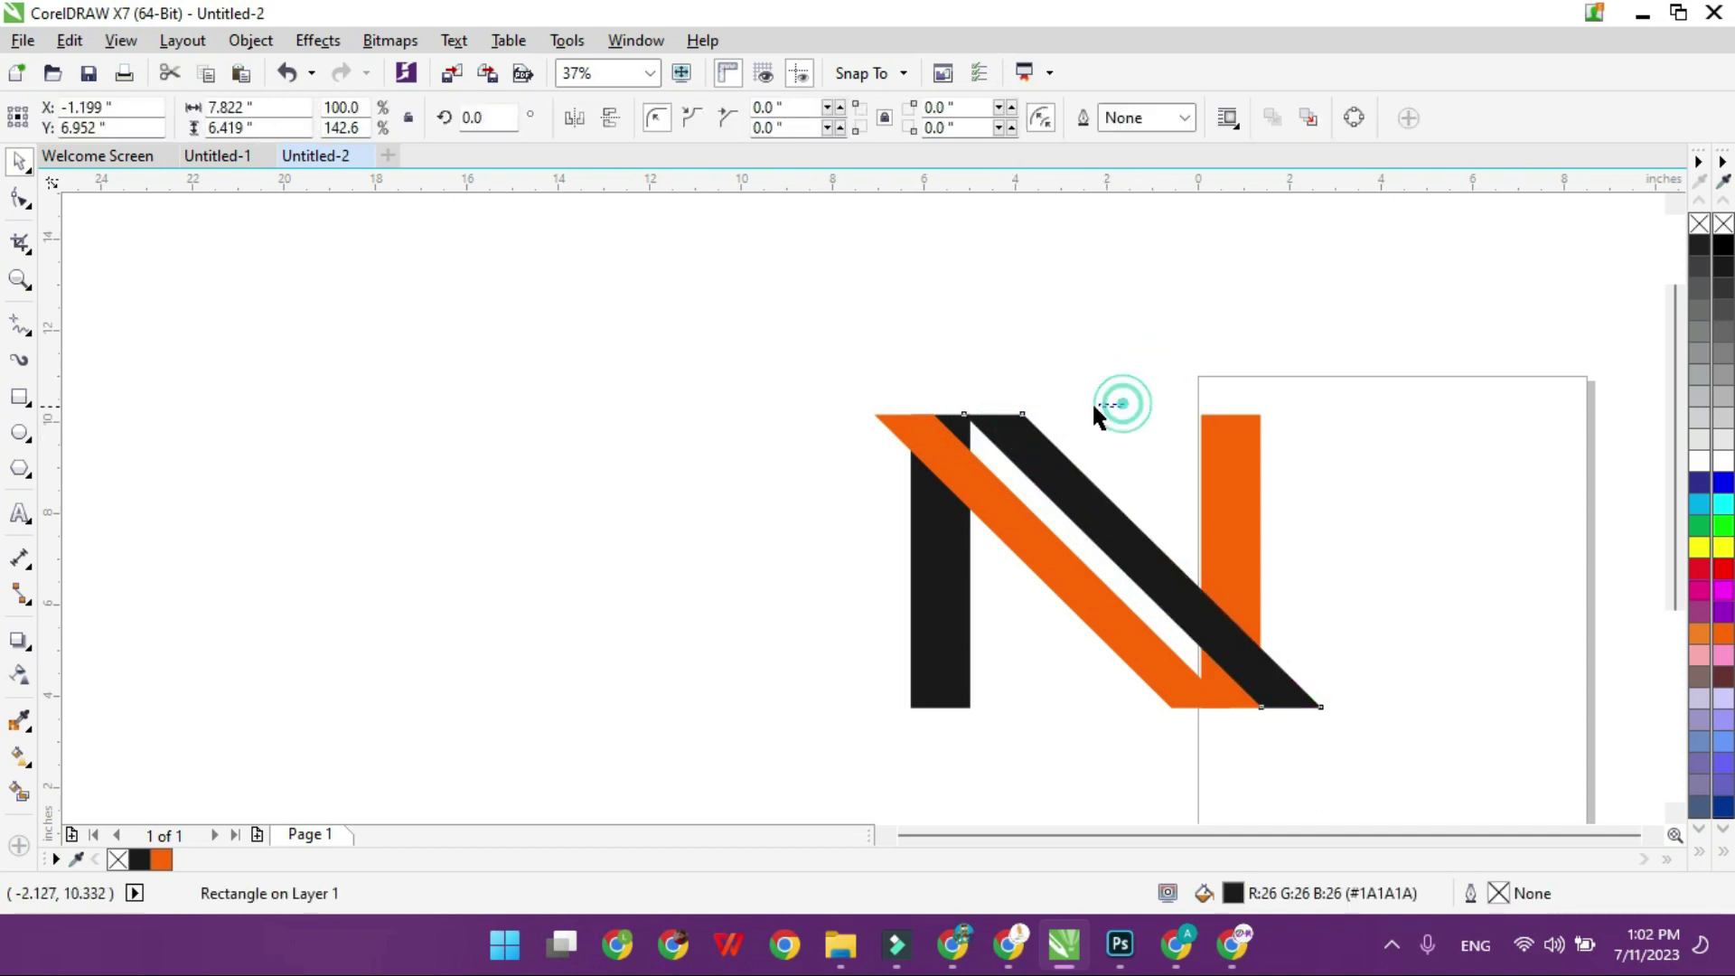
click(1099, 486)
click(1084, 477)
drag(1143, 402, 1030, 391)
key(ctrl+z)
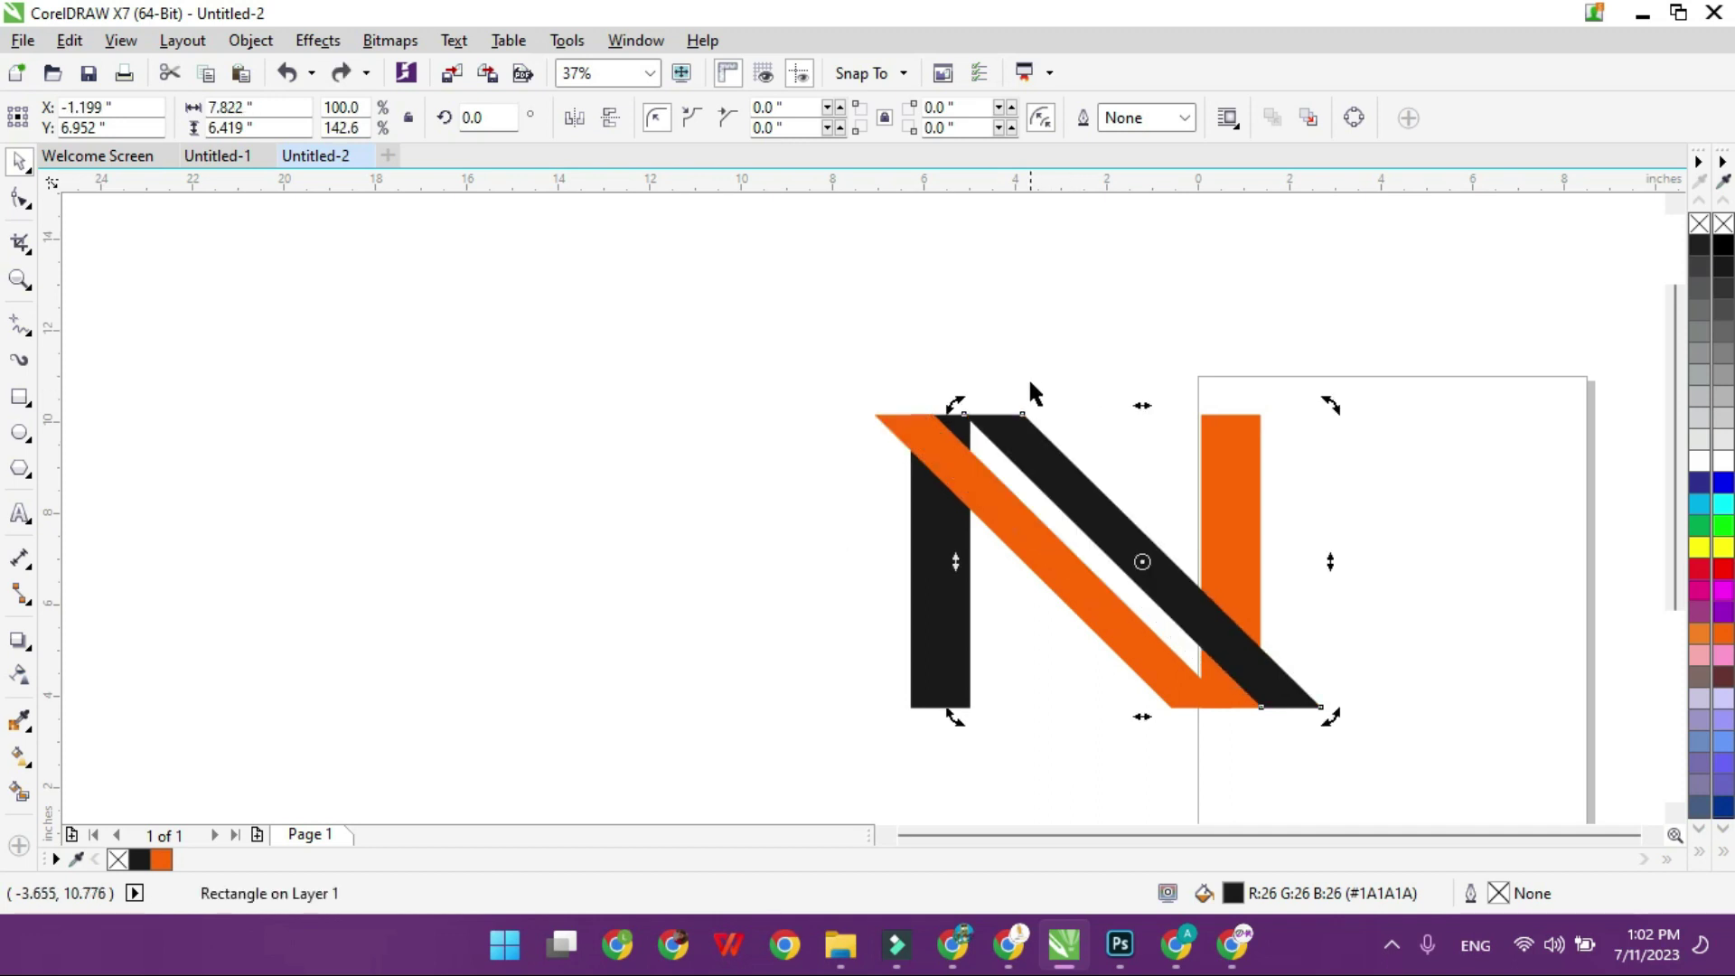
click(1021, 375)
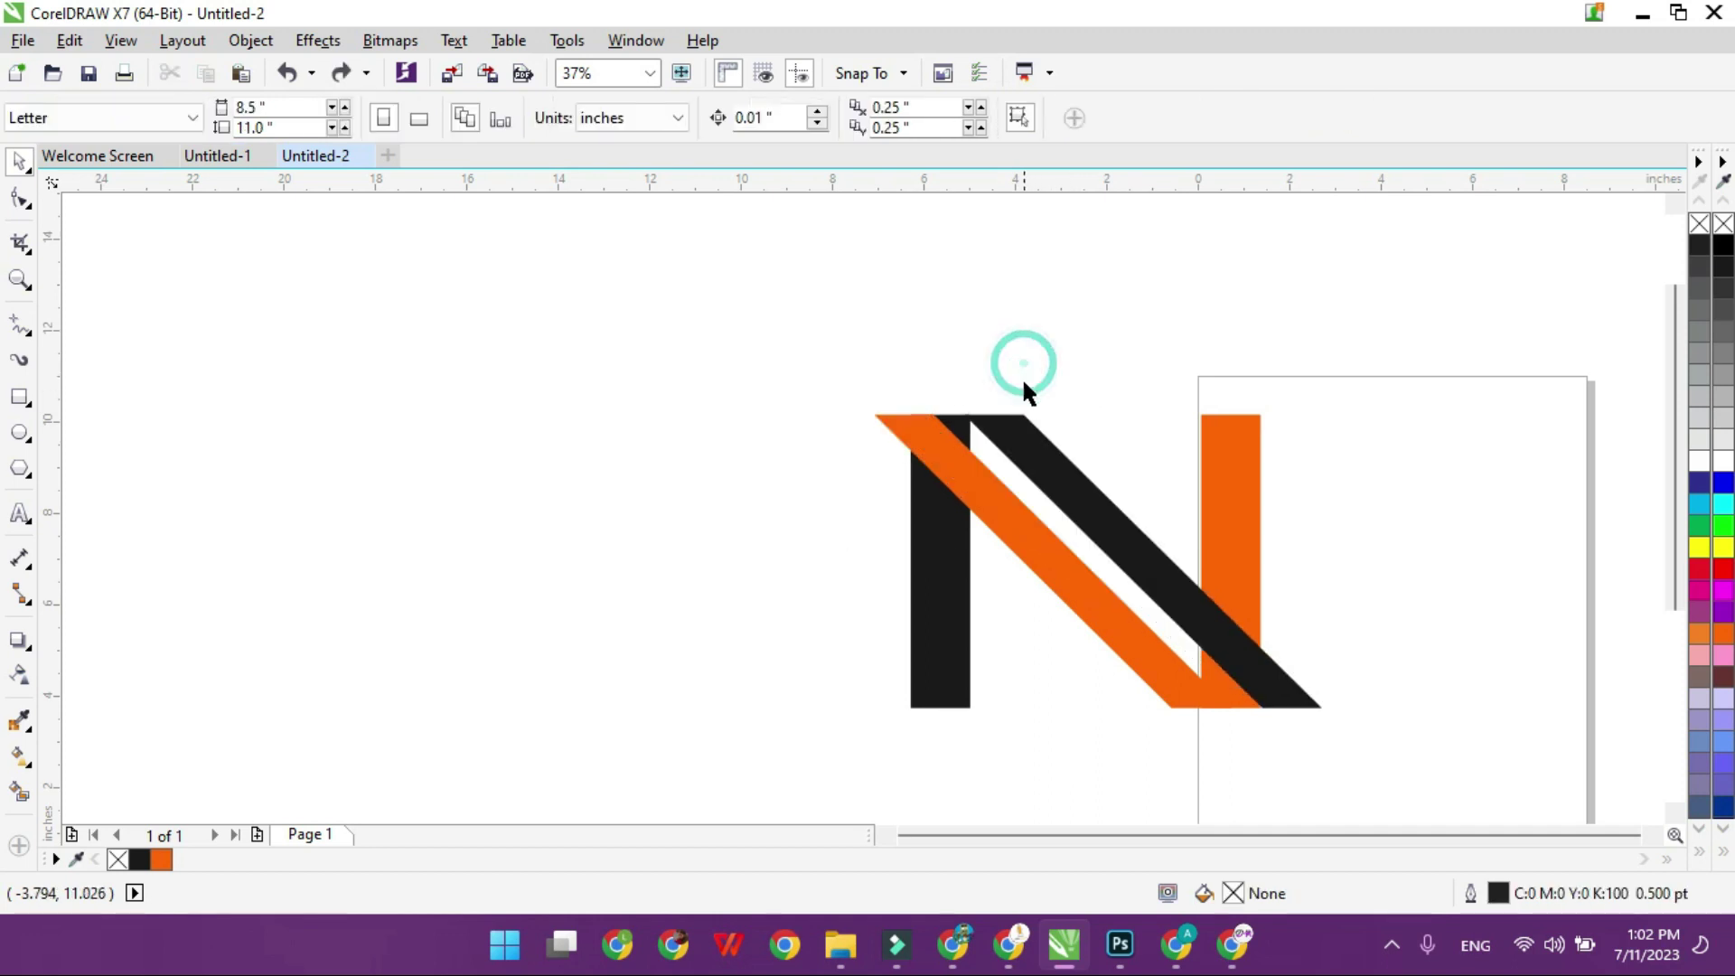
Step: Skew the black diagonal's top edge further left over the black upright, to an overall width of about 8.58 inches
click(1019, 435)
click(1016, 434)
mouse_move(1134, 404)
mouse_down()
mouse_move(1108, 409)
mouse_move(1122, 397)
mouse_up()
click(1120, 375)
click(1238, 655)
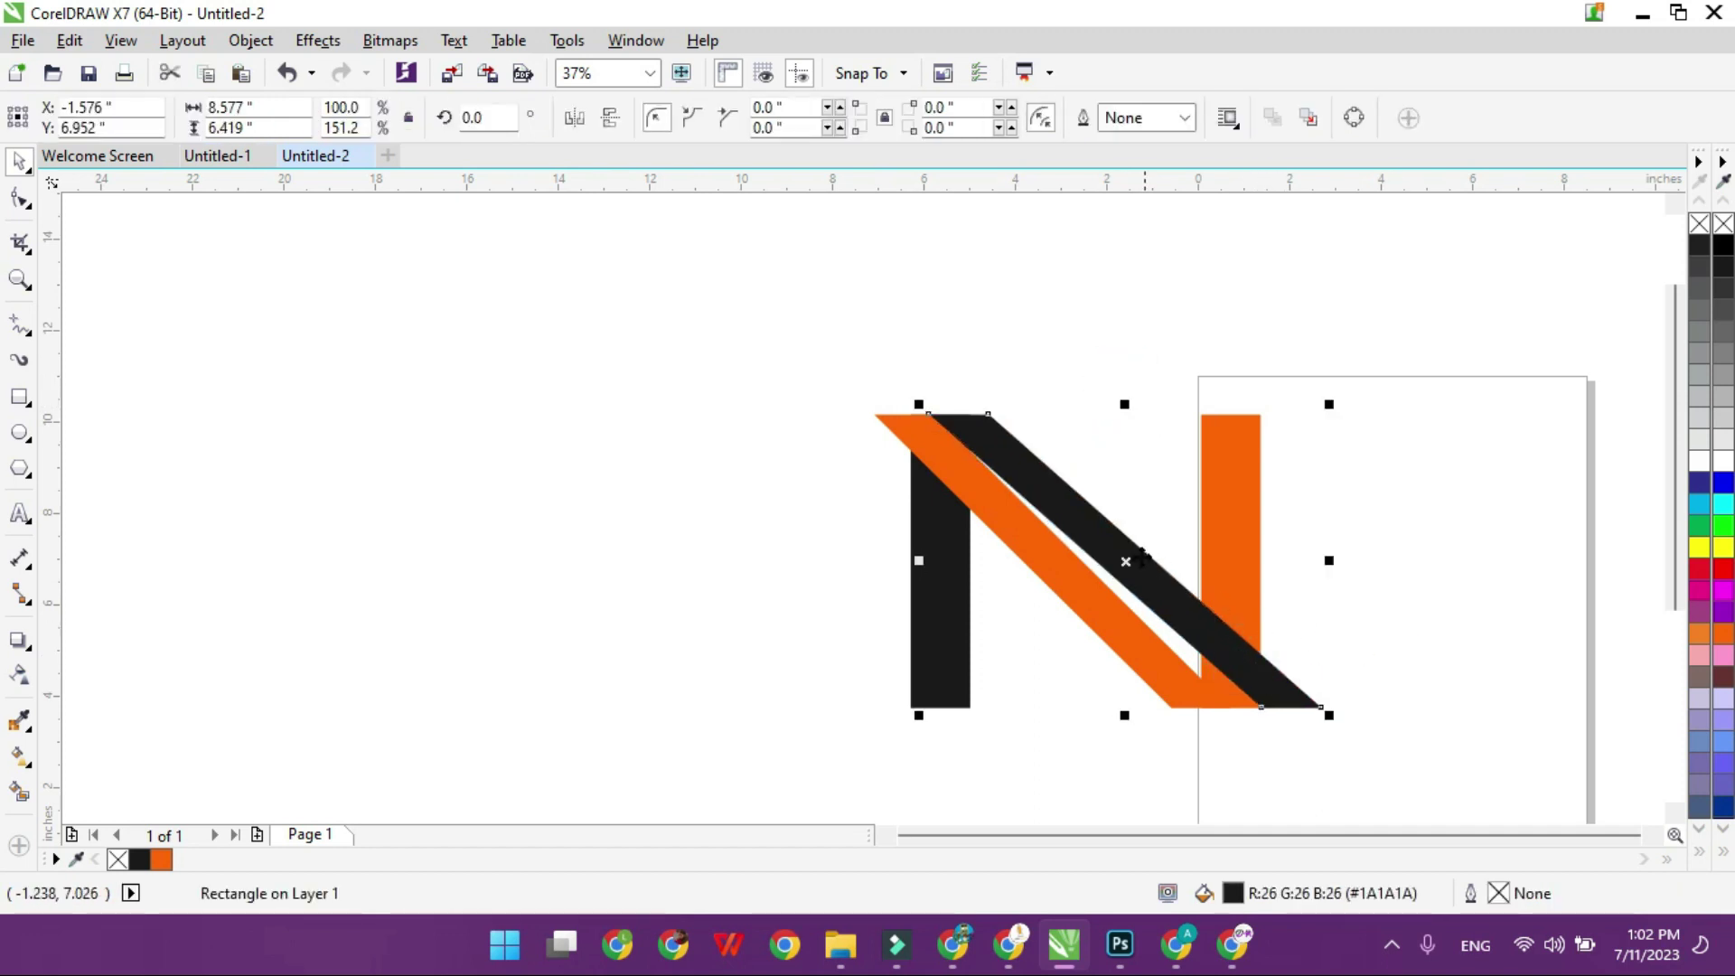
click(1410, 539)
Step: Skew the orange diagonal's top edge left until its inner corner meets the black upright's outer edge
click(1076, 586)
click(1076, 585)
mouse_move(1048, 405)
mouse_down()
mouse_move(1021, 403)
mouse_move(1042, 406)
mouse_up()
click(1061, 383)
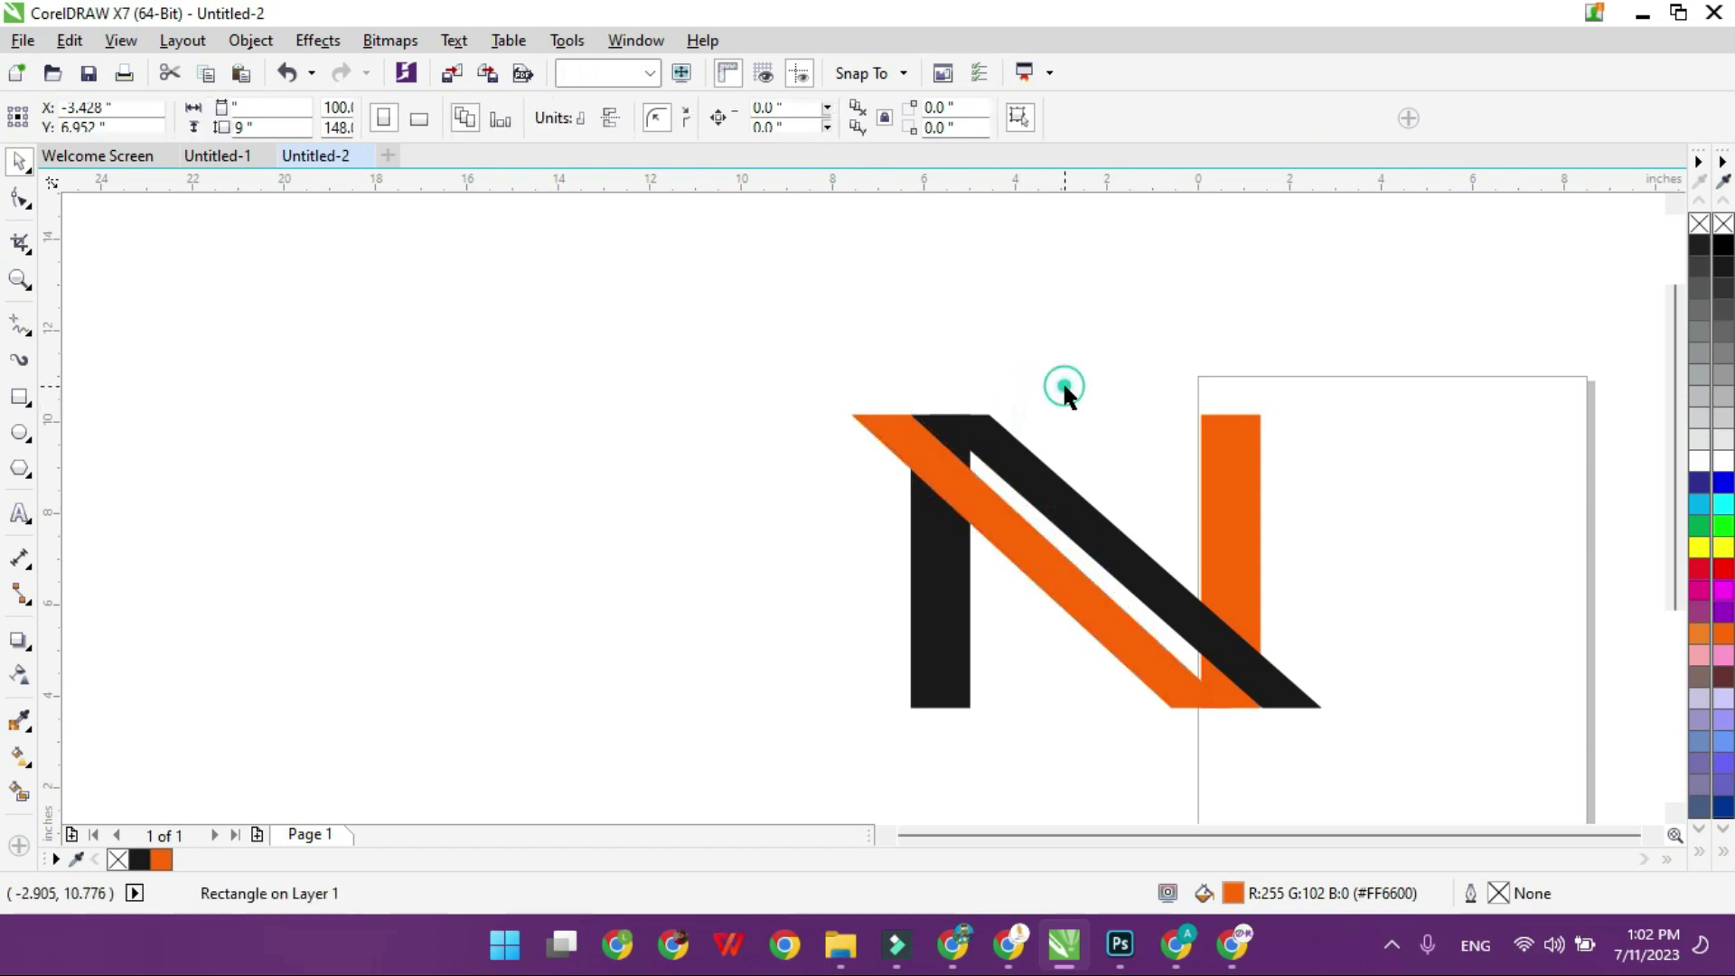
Step: Draw a vertical line about 2.44 inches long across the black diagonal and place it just before the orange upright
scroll(1191, 664, up, 1)
scroll(1190, 658, down, 1)
scroll(1191, 657, up, 1)
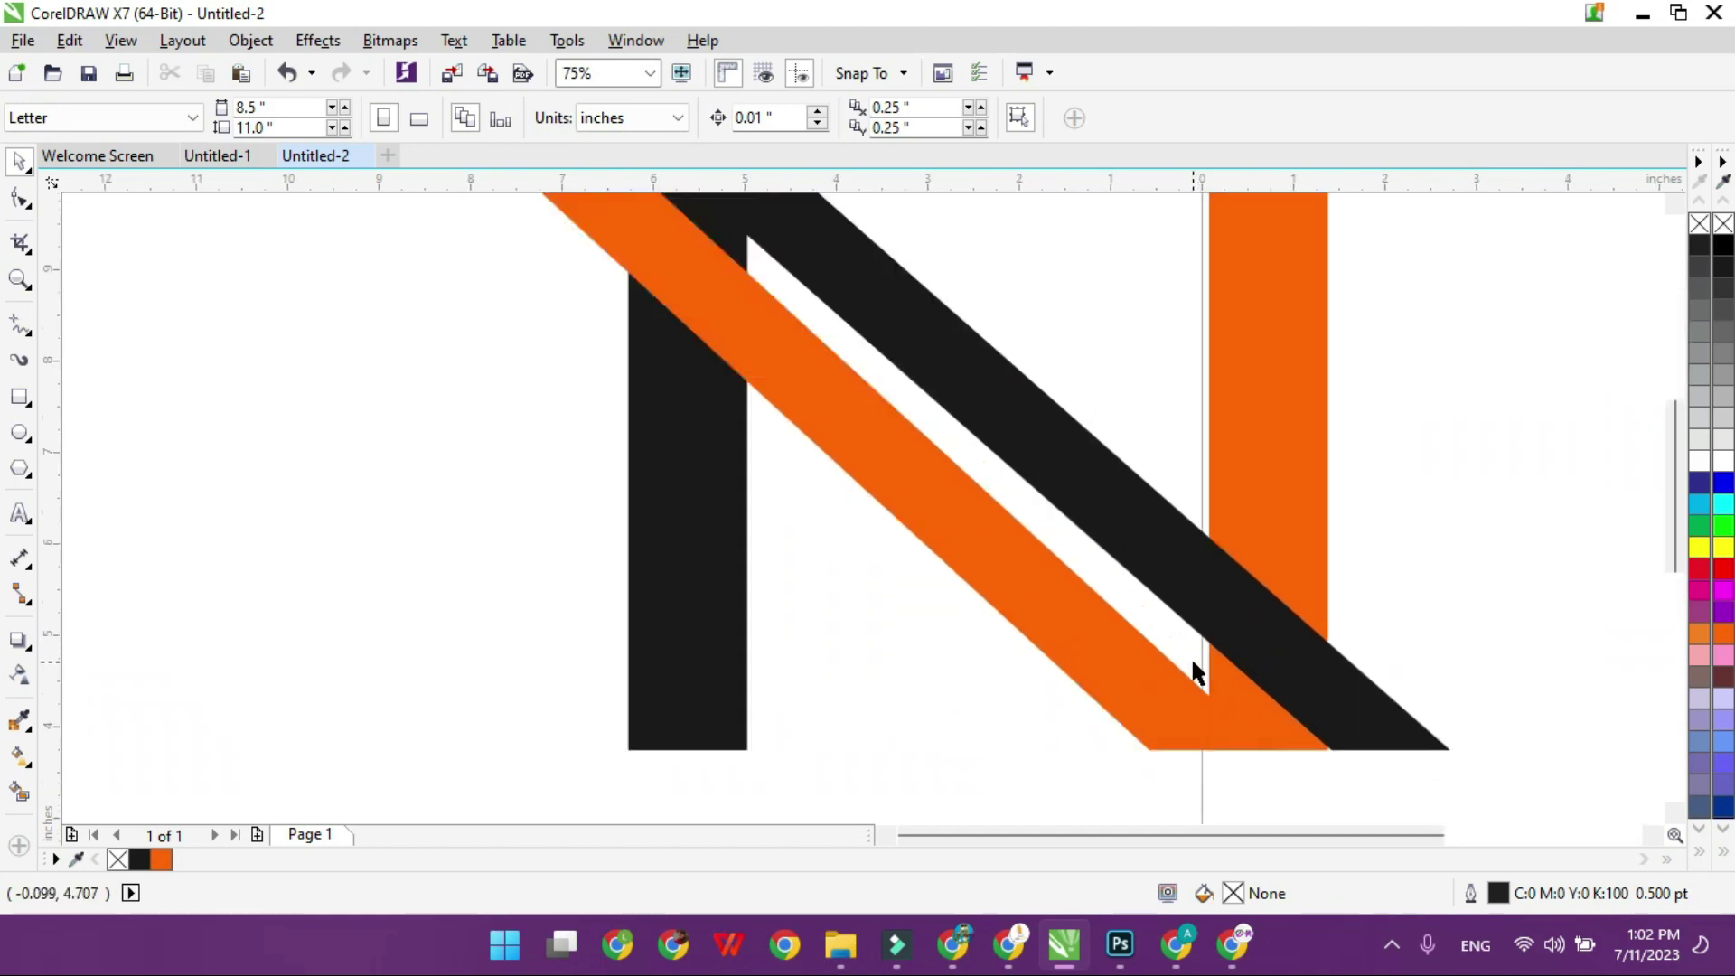
click(18, 327)
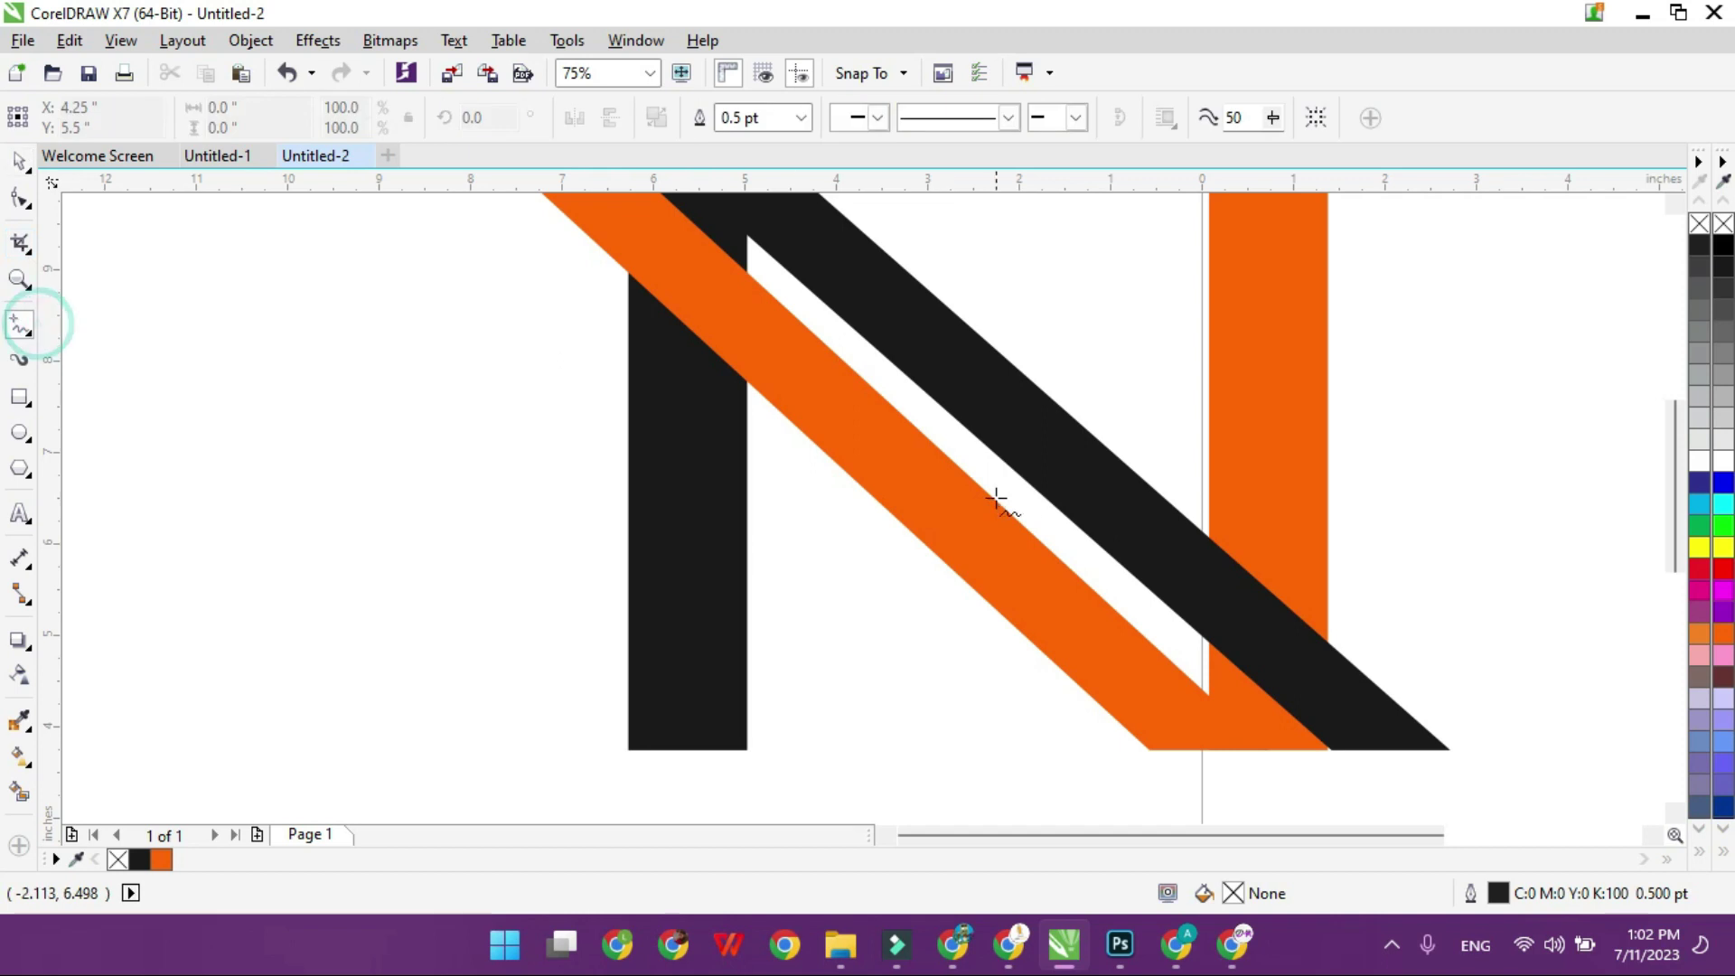
click(1123, 368)
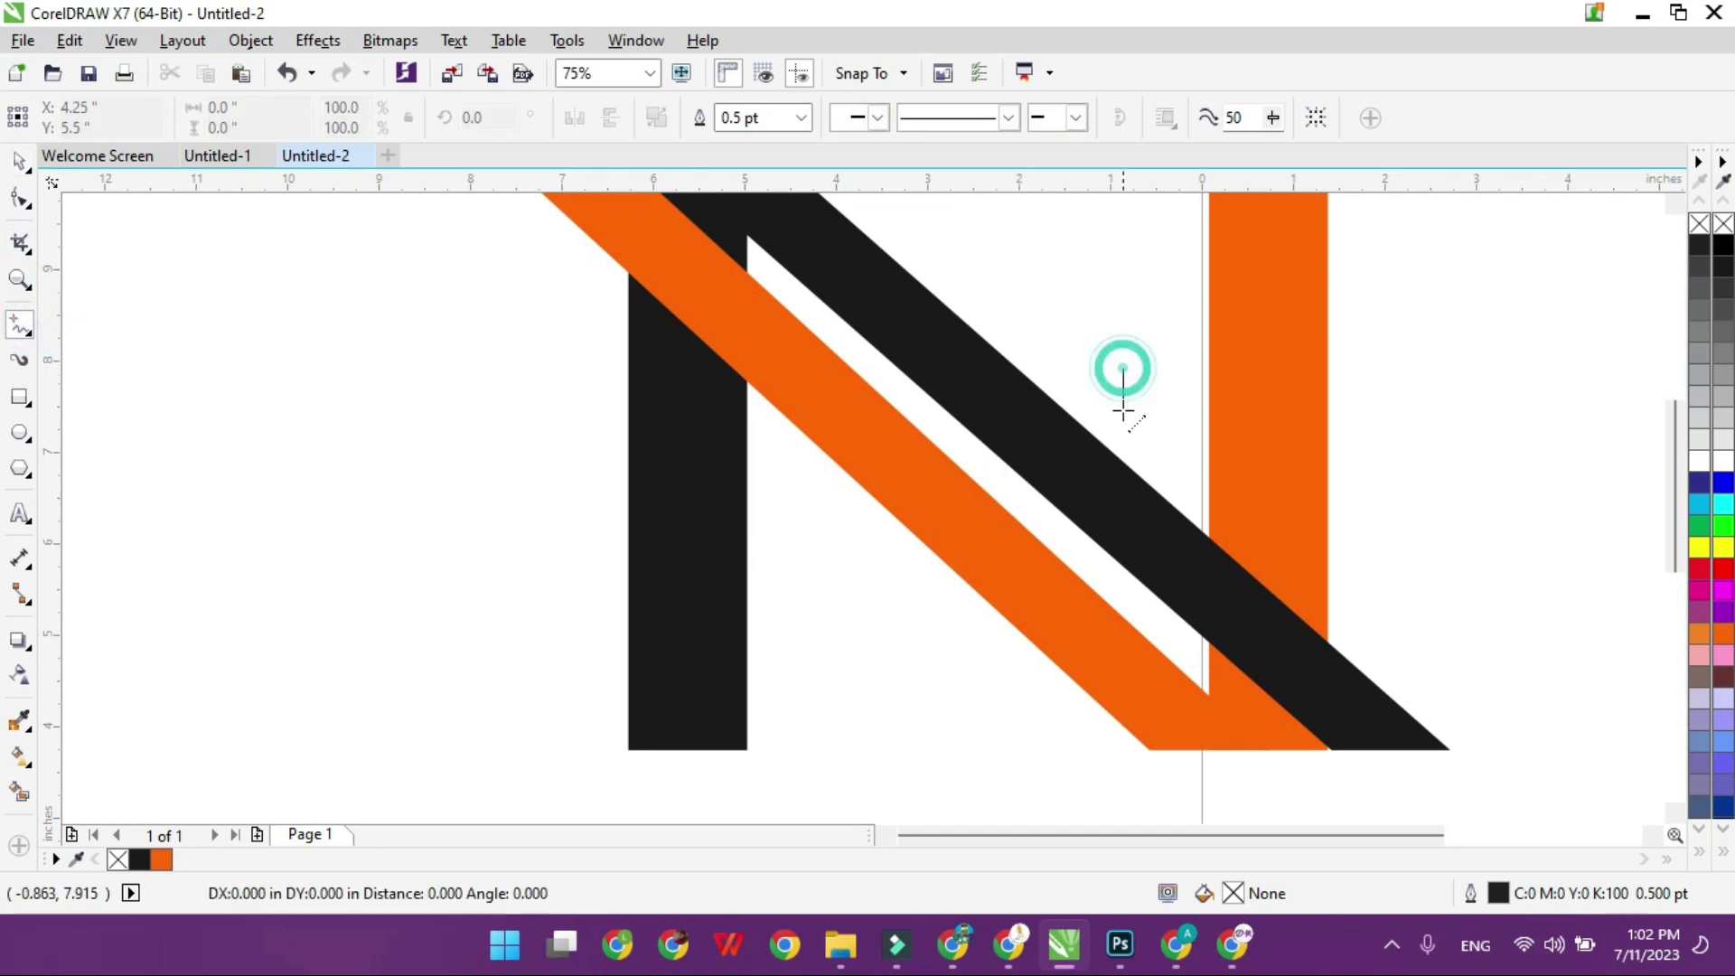
click(1123, 592)
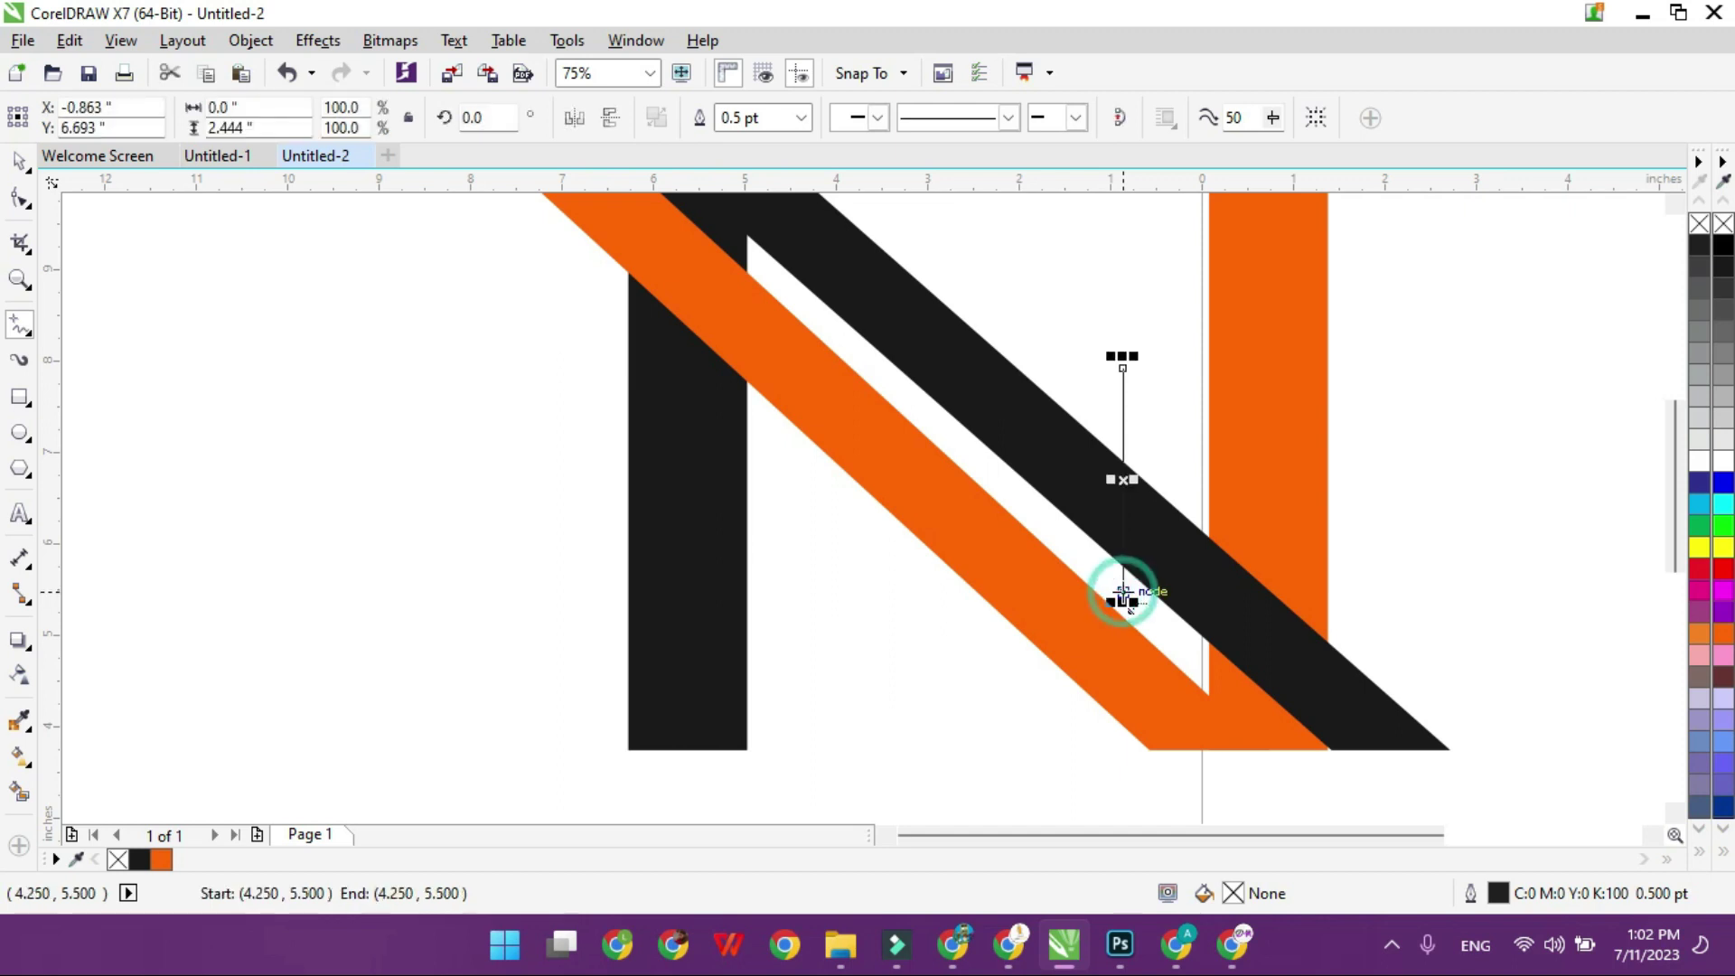
click(19, 161)
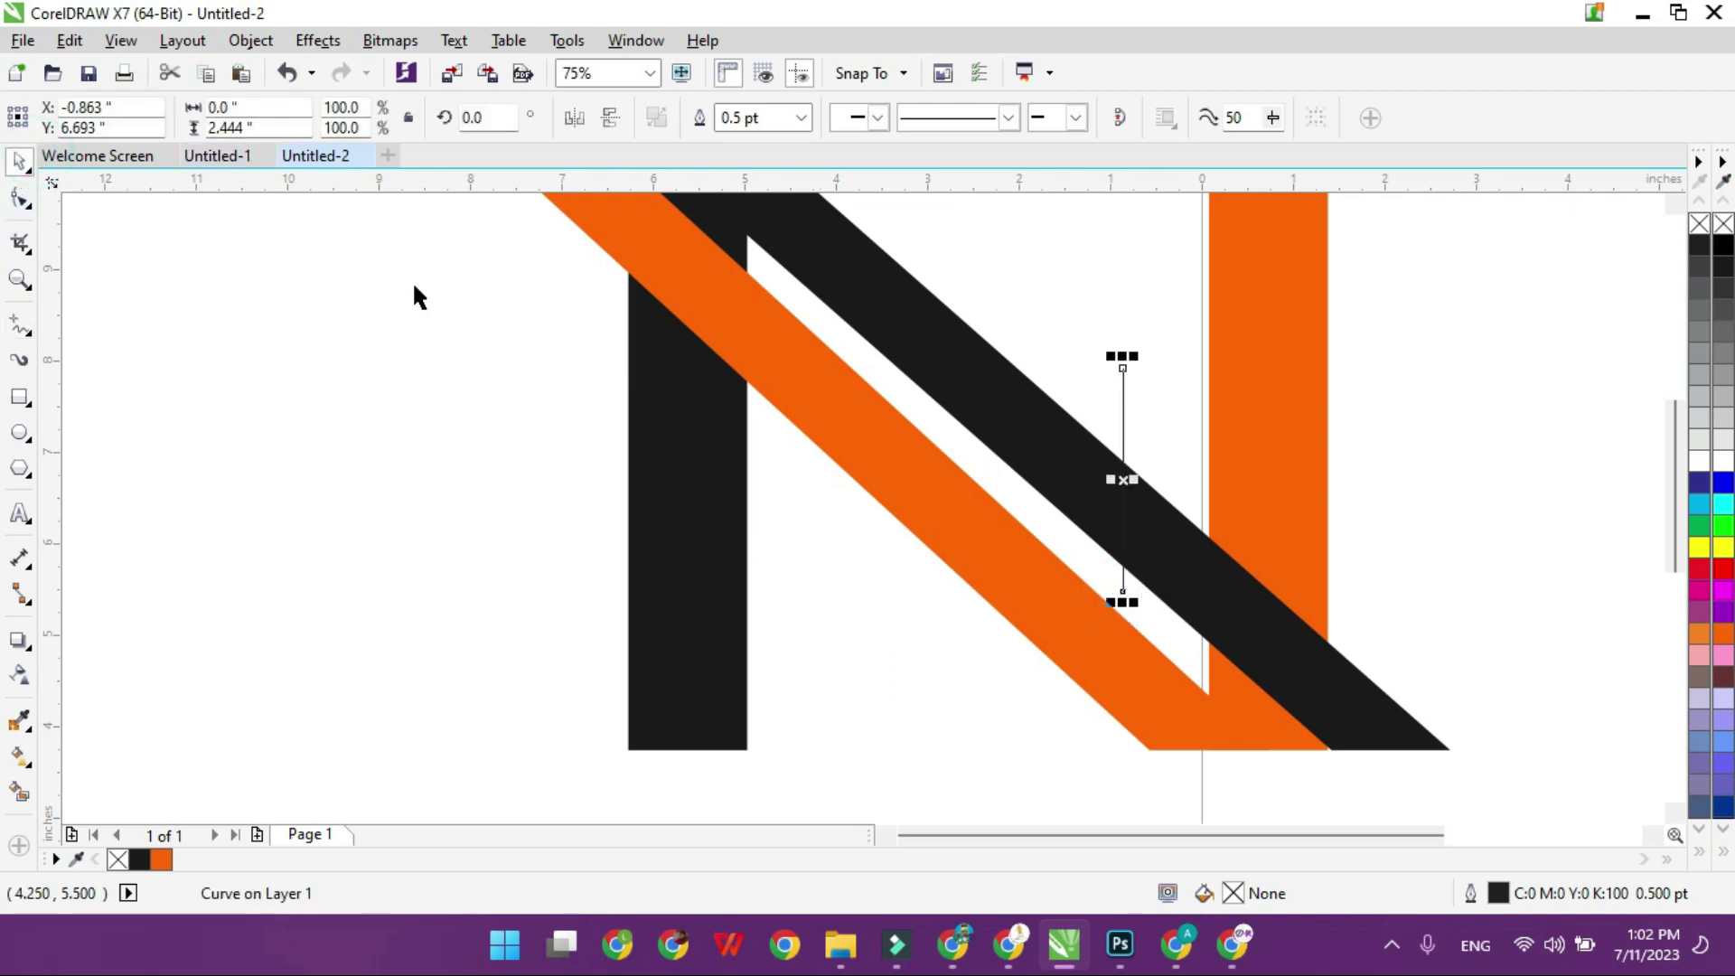
drag(1122, 479, 1133, 488)
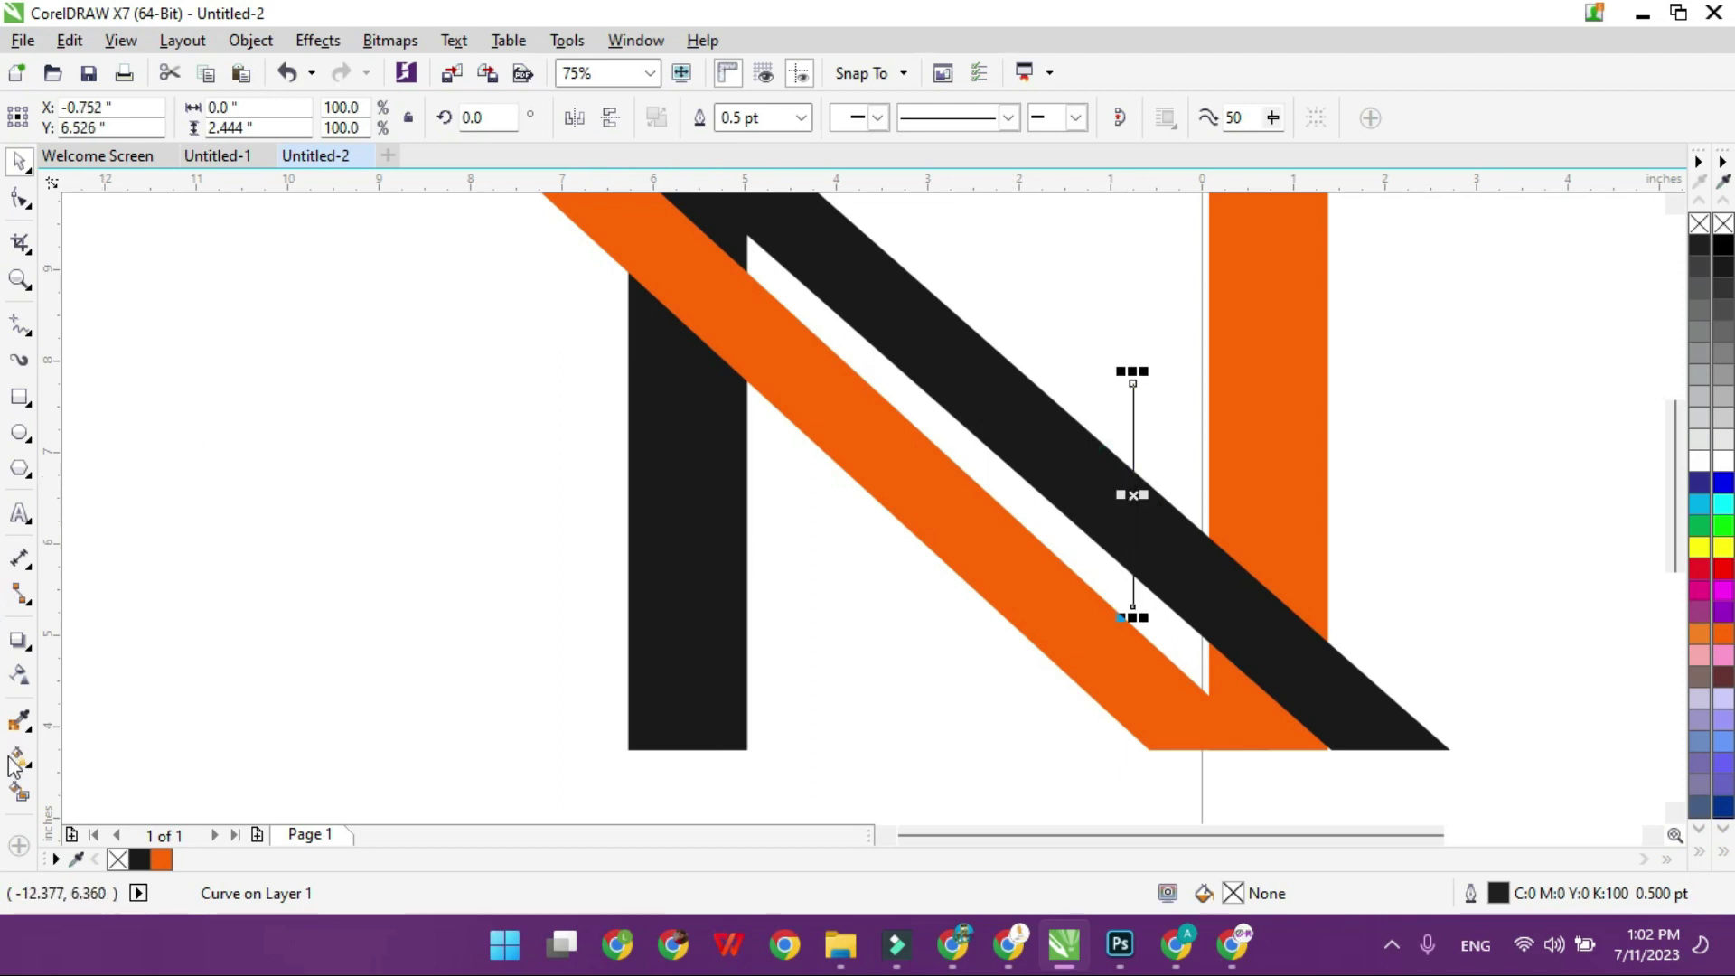
Step: Smart-fill the black diagonal's section above the vertical line as a separate blue-grey shape (C:40 M:20 Y:0 K:40)
click(20, 795)
click(917, 384)
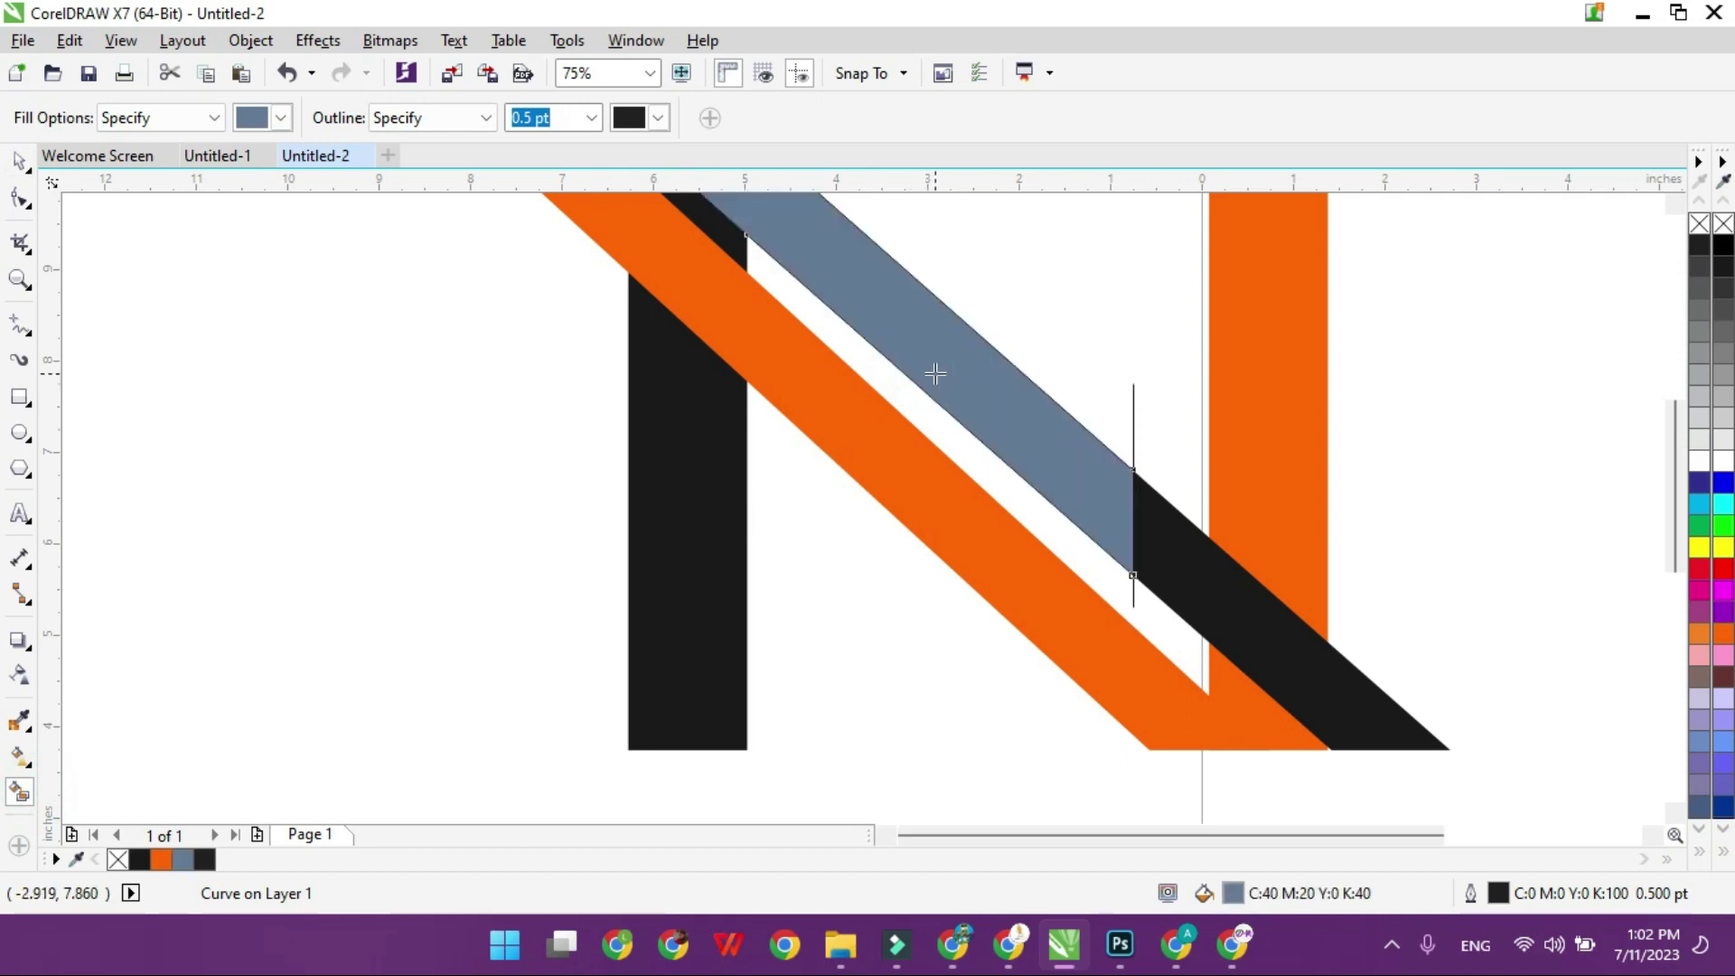
scroll(933, 372, down, 2)
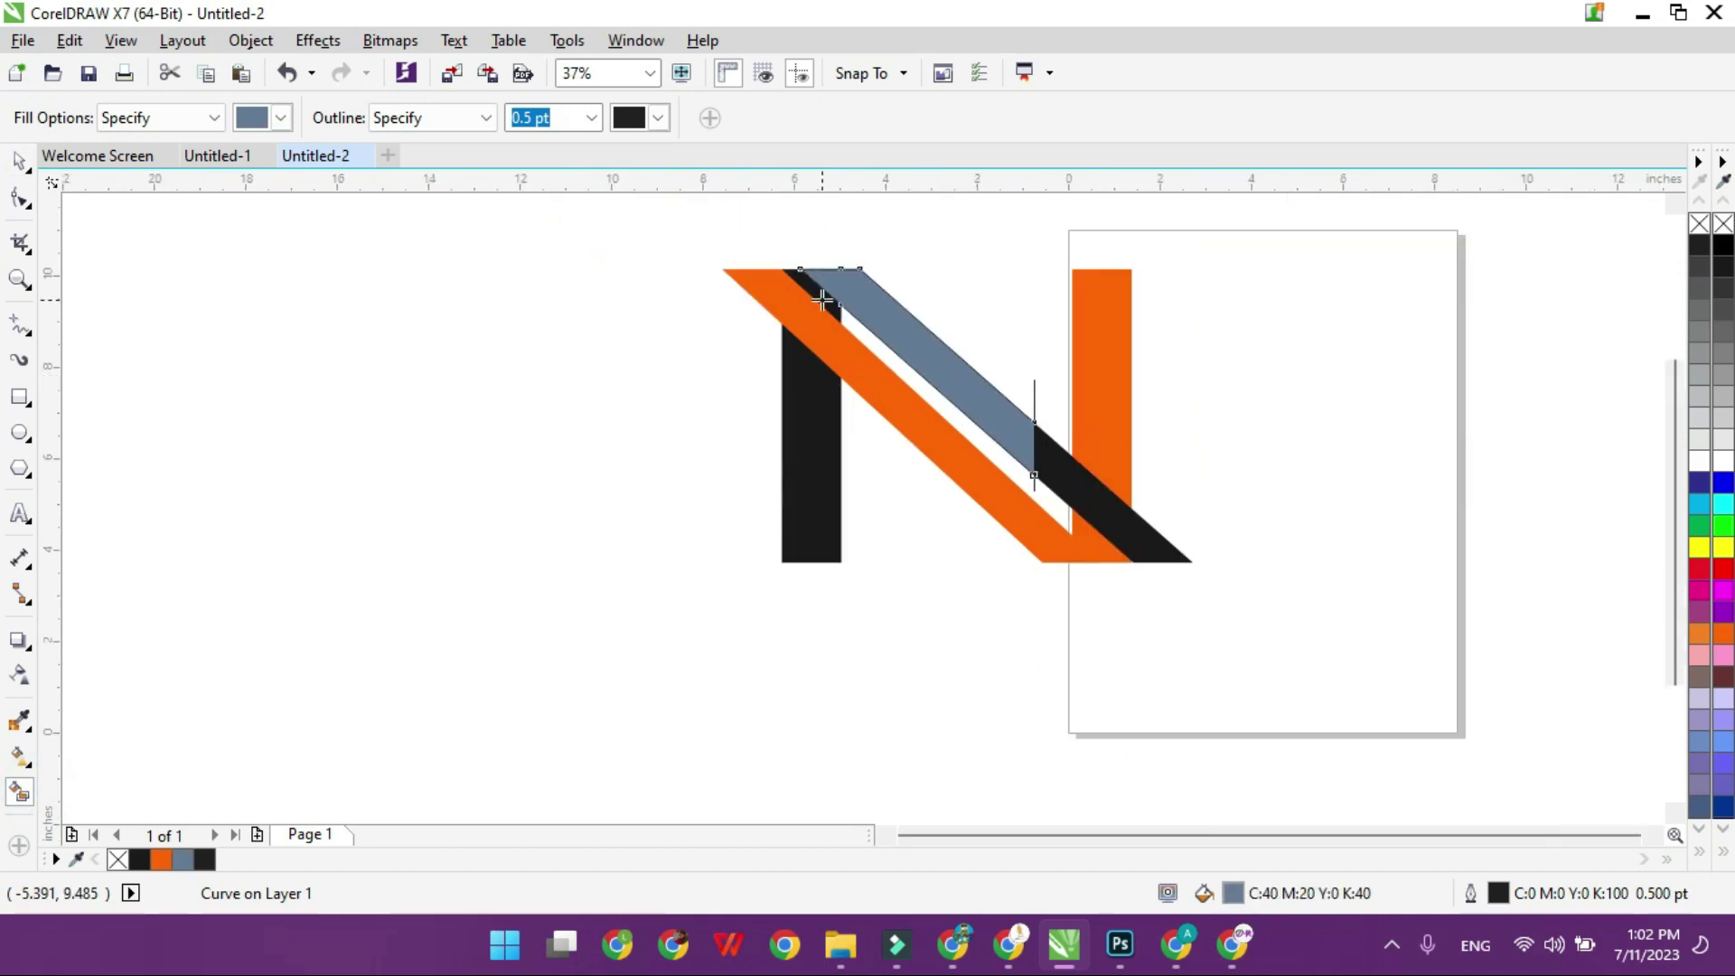
scroll(822, 299, up, 2)
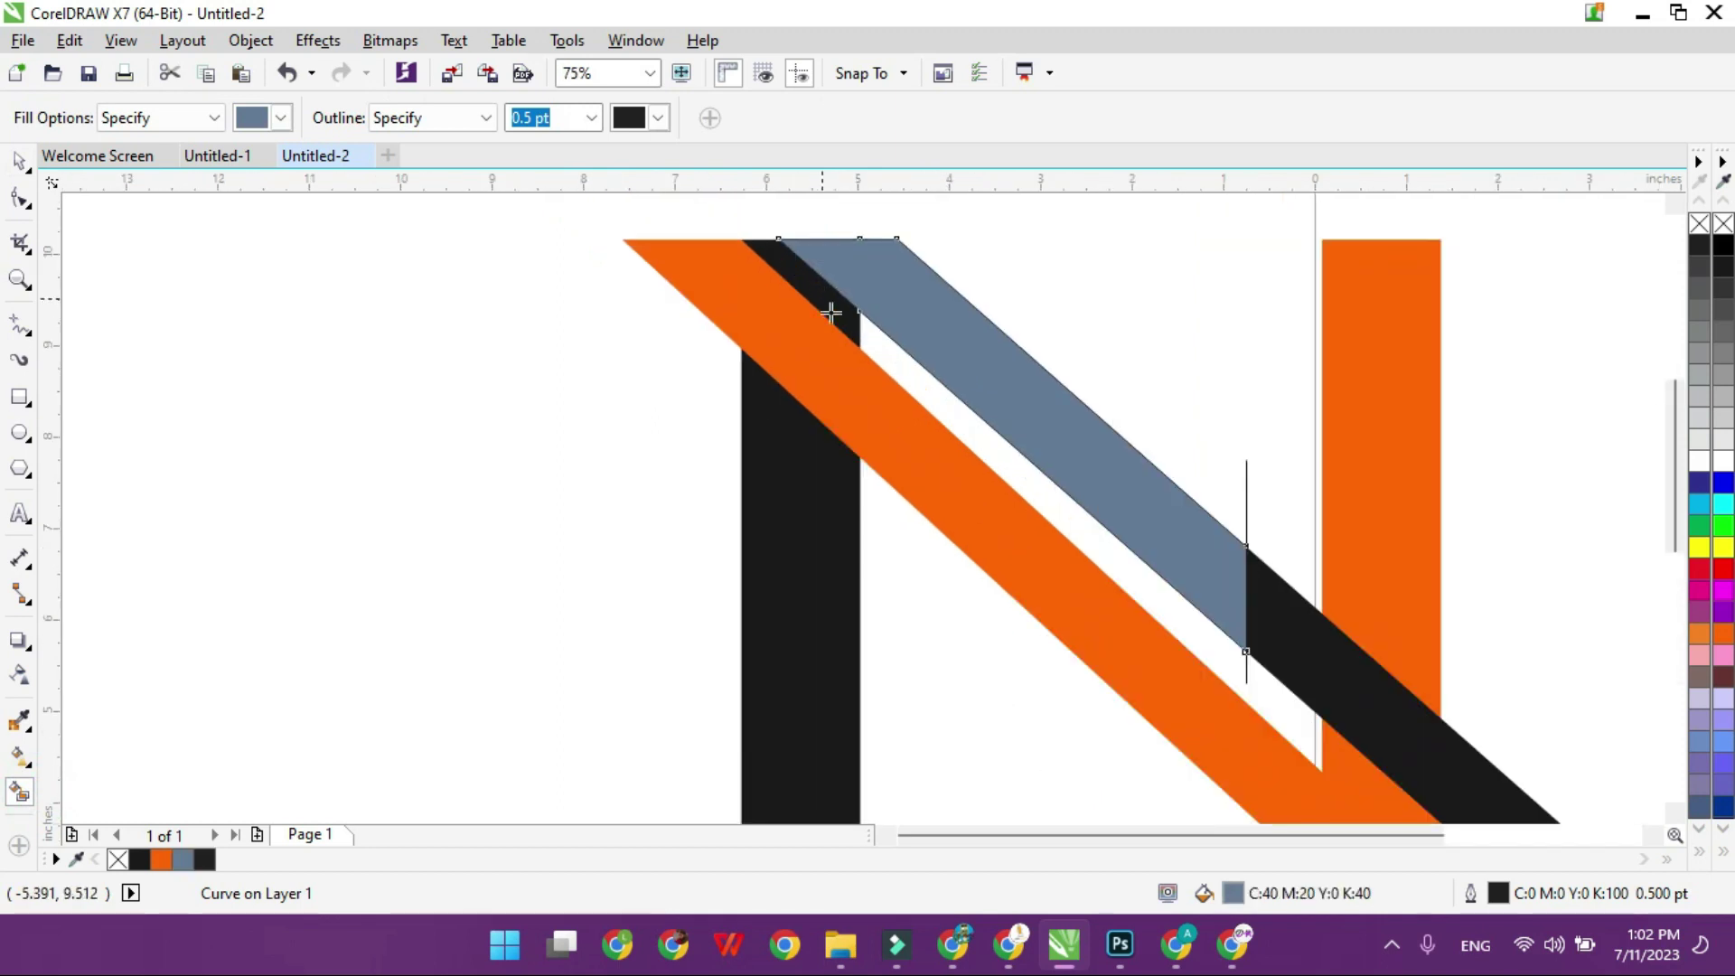
Step: Move the vertical line across the orange diagonal just past the black upright, and smart-fill the diagonal's lower section and the orange corner piece
click(18, 161)
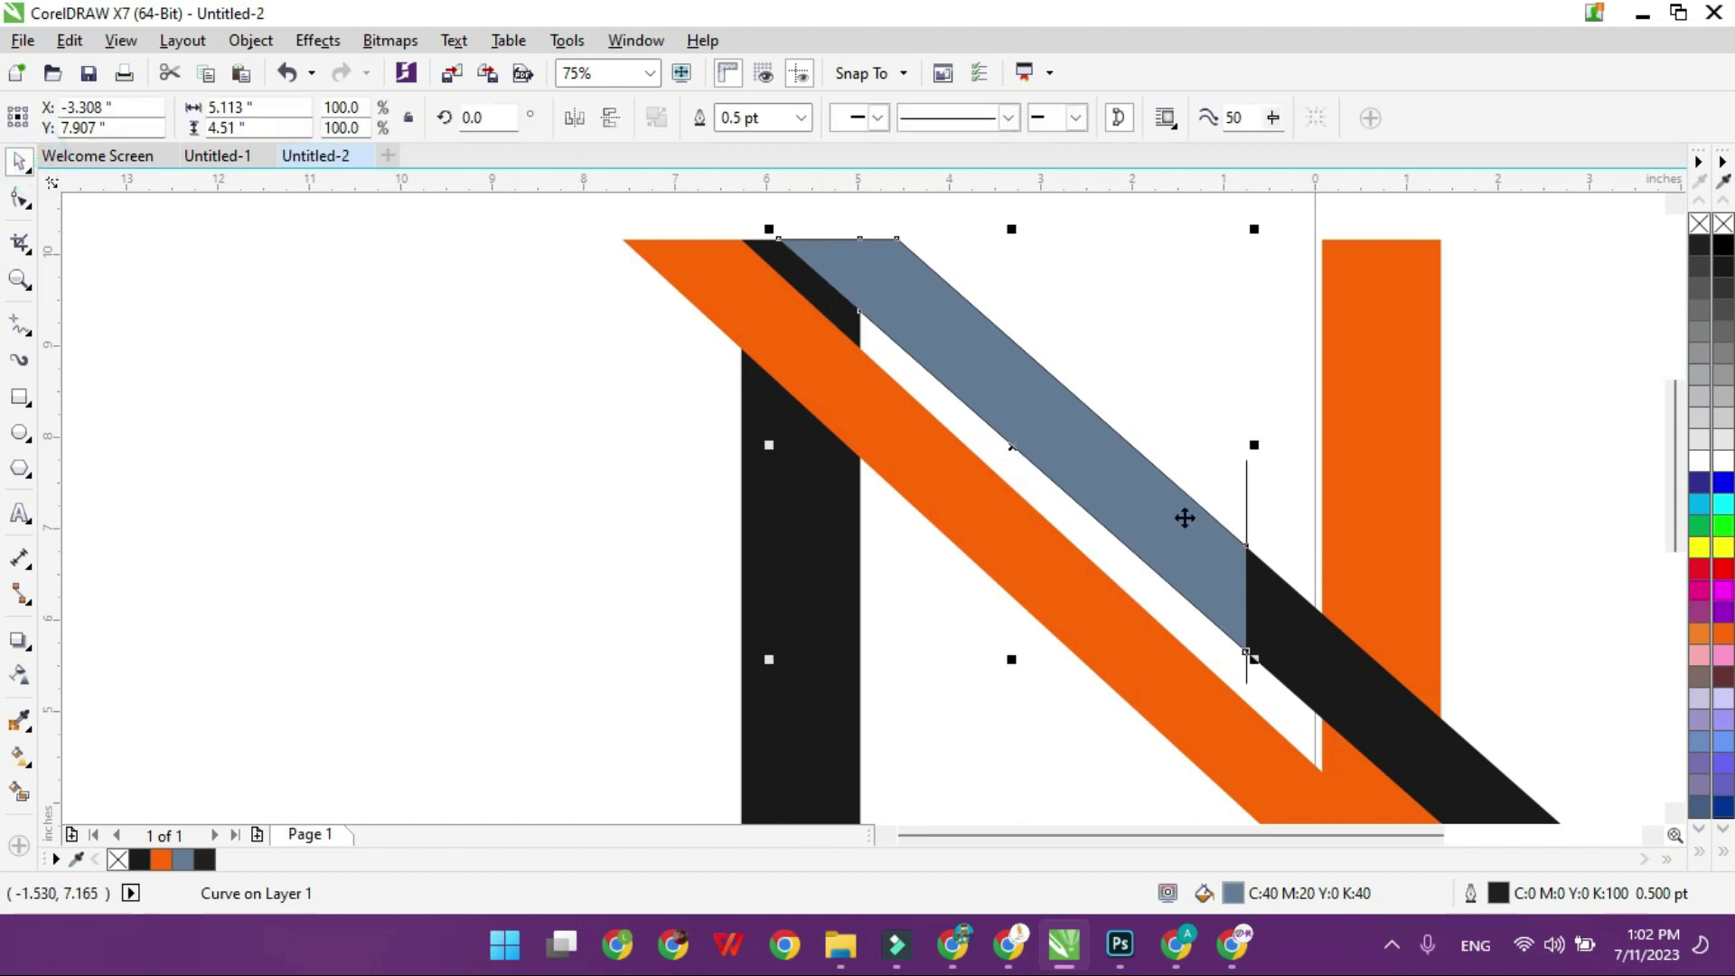
click(1246, 480)
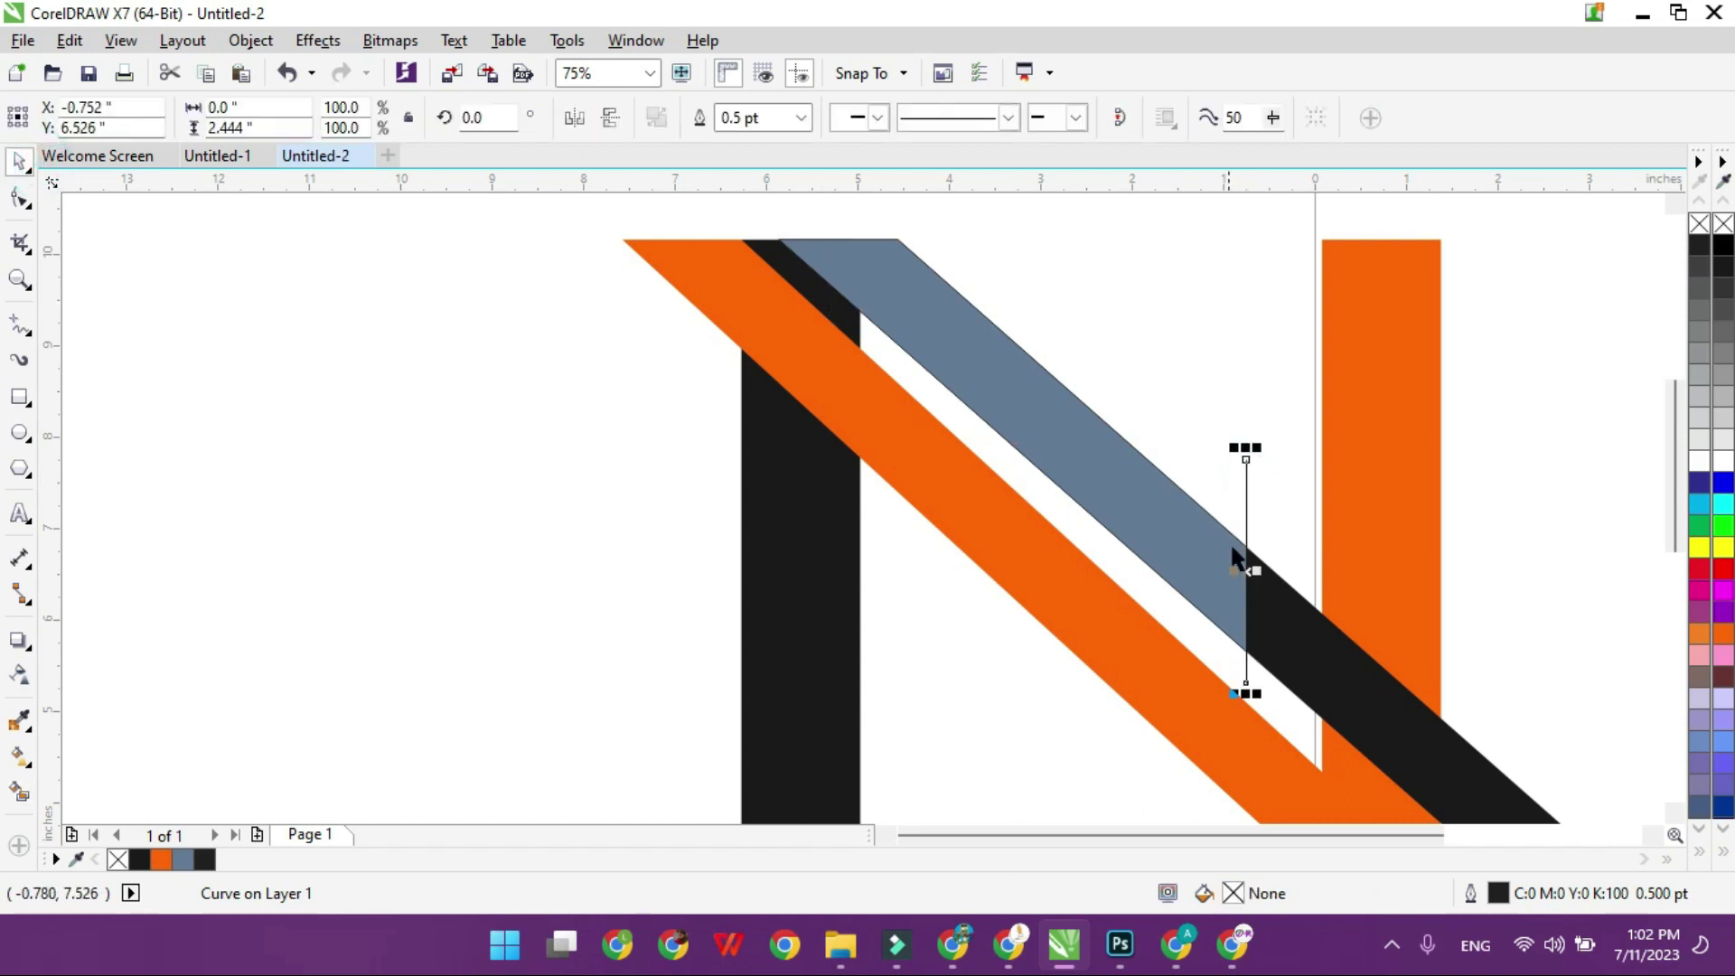
drag(1246, 570, 940, 504)
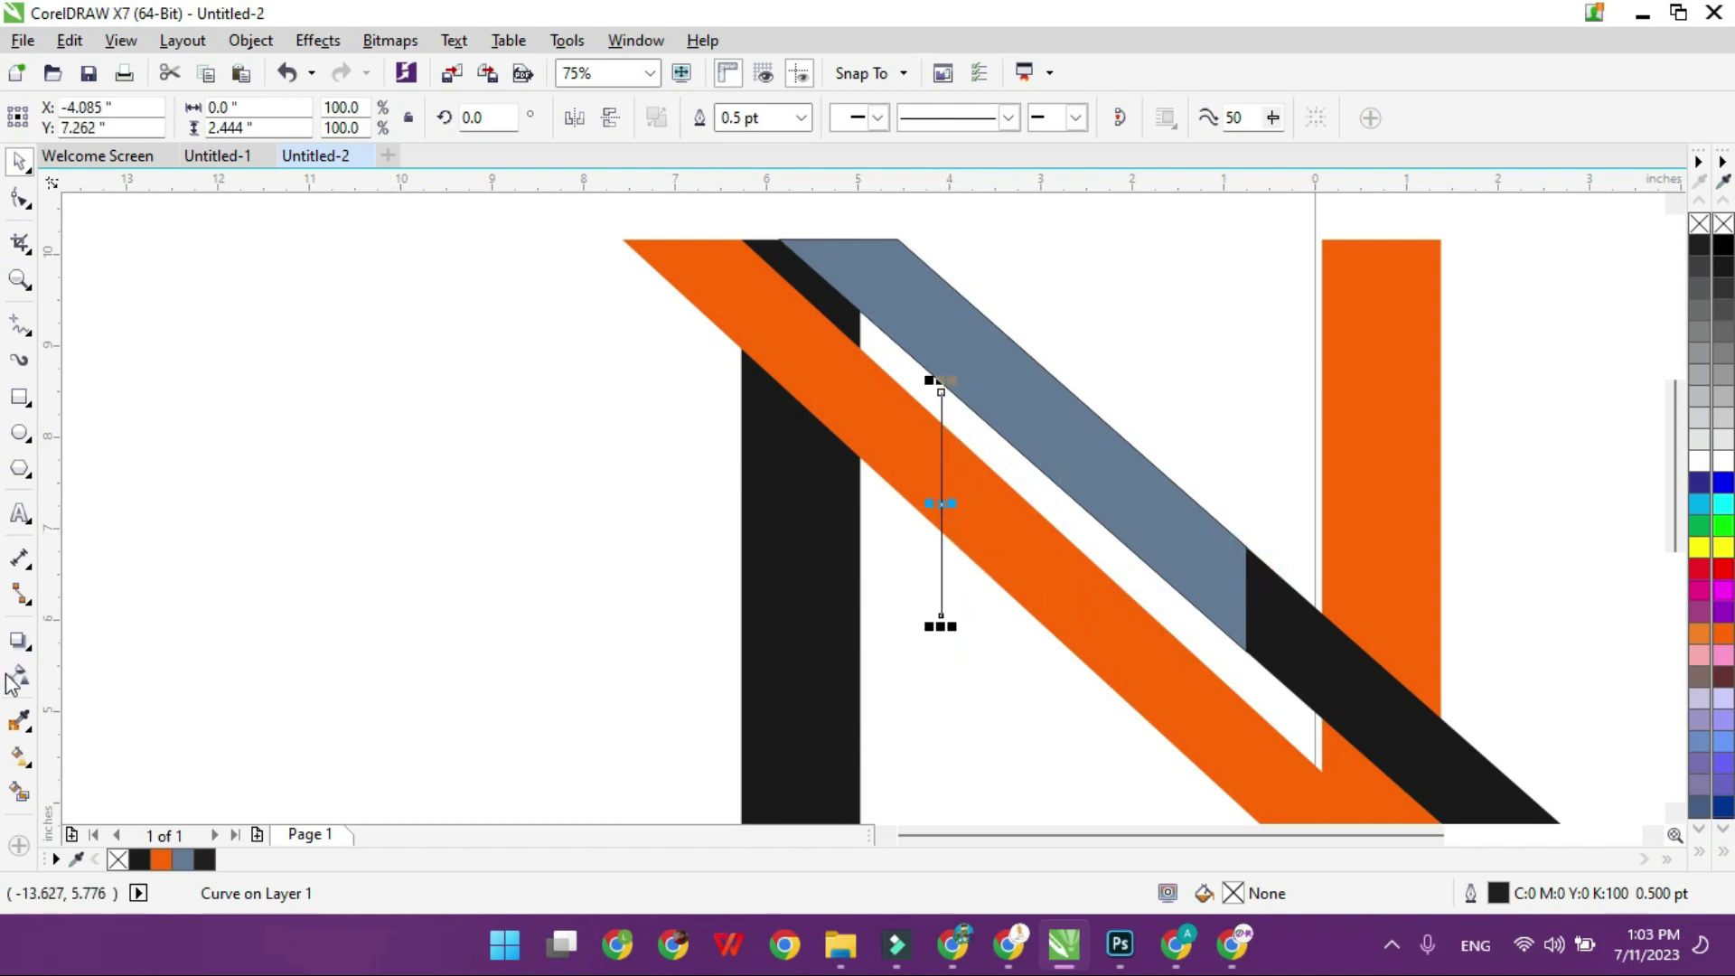
click(19, 792)
click(1057, 600)
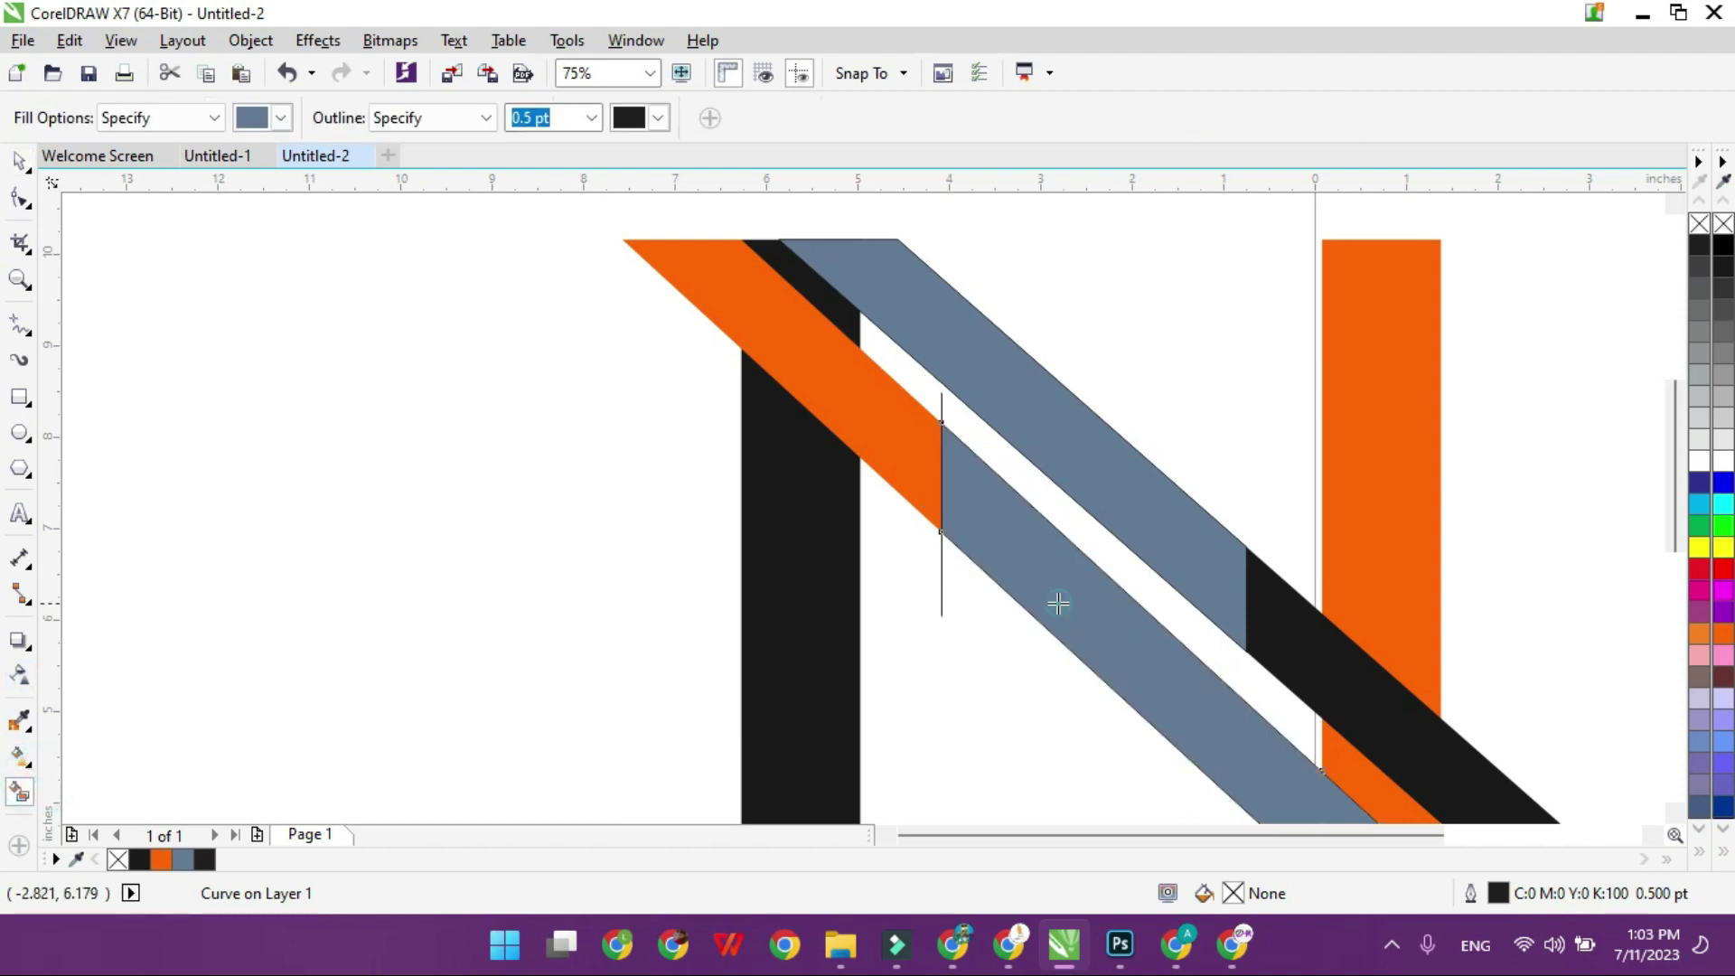
scroll(1057, 600, down, 1)
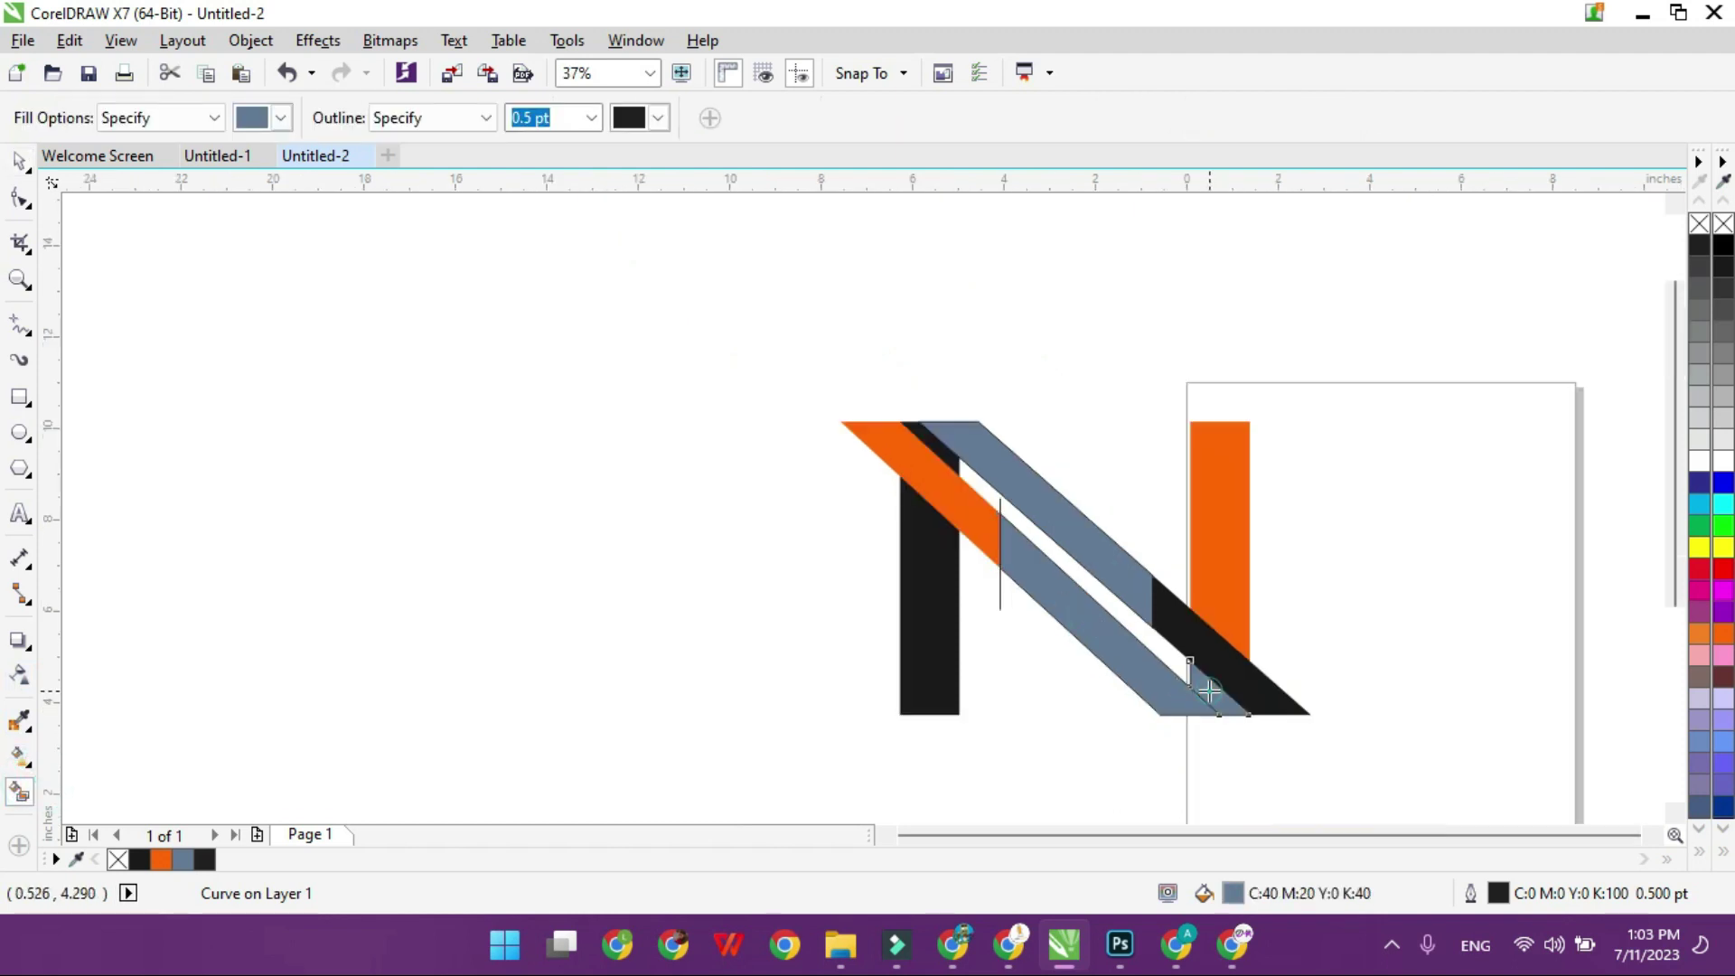
click(1224, 653)
click(1231, 614)
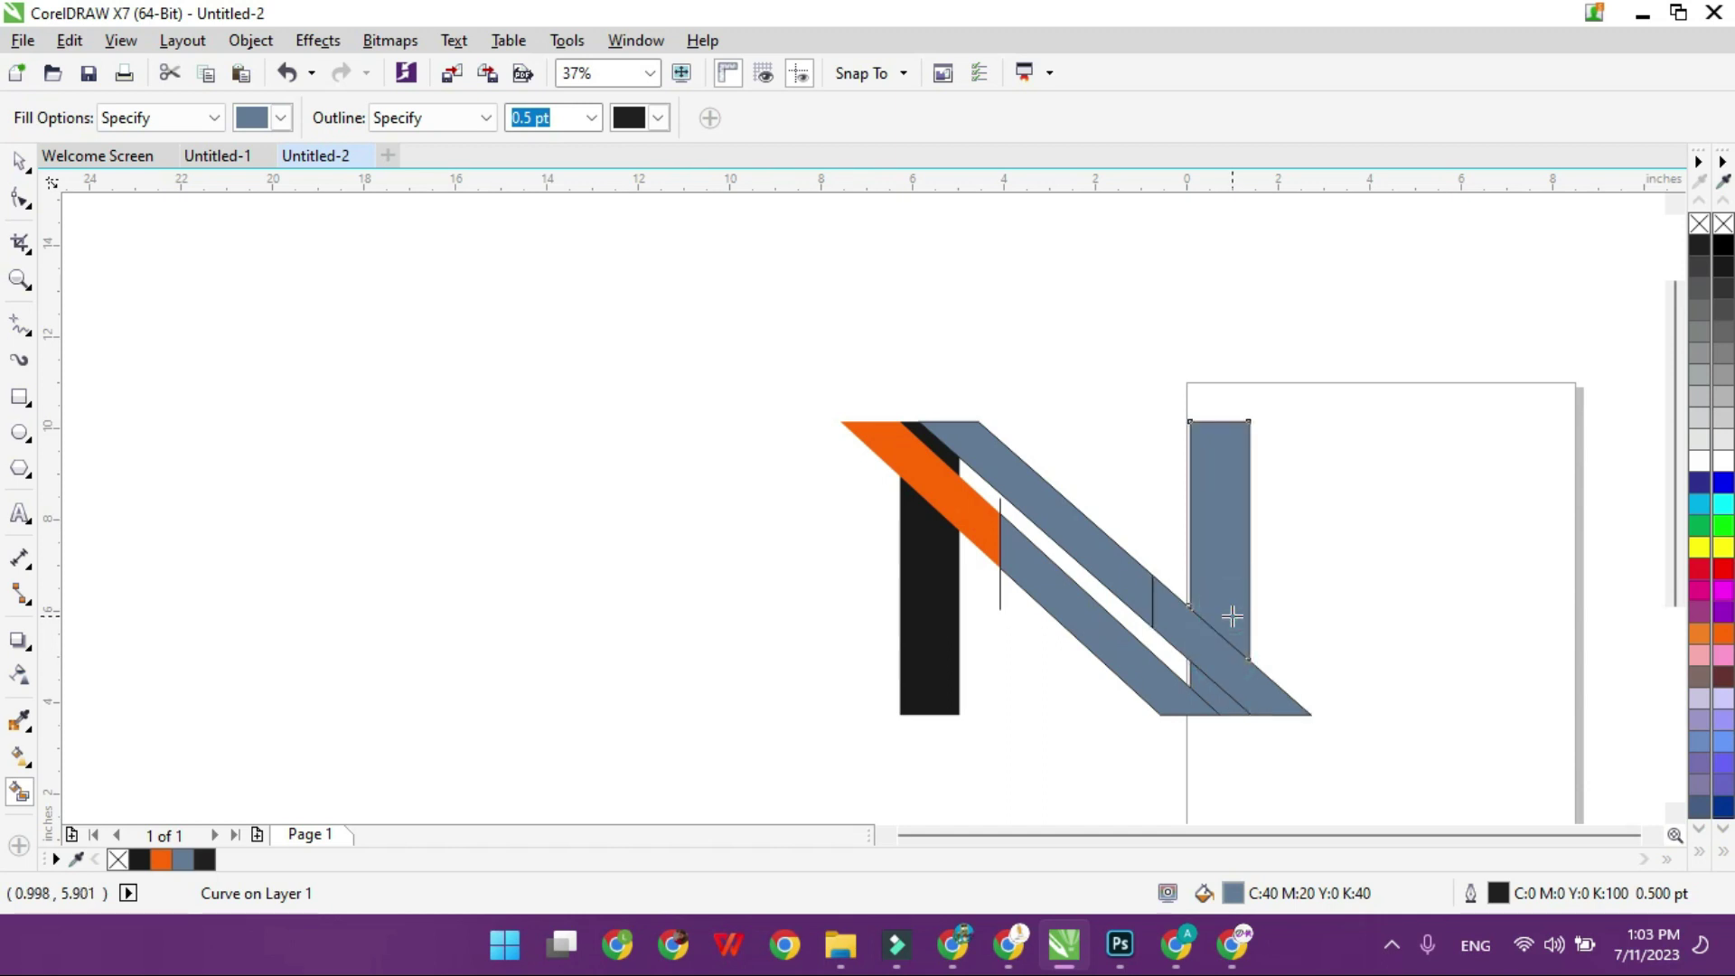
key(ctrl+z)
key(ctrl+z)
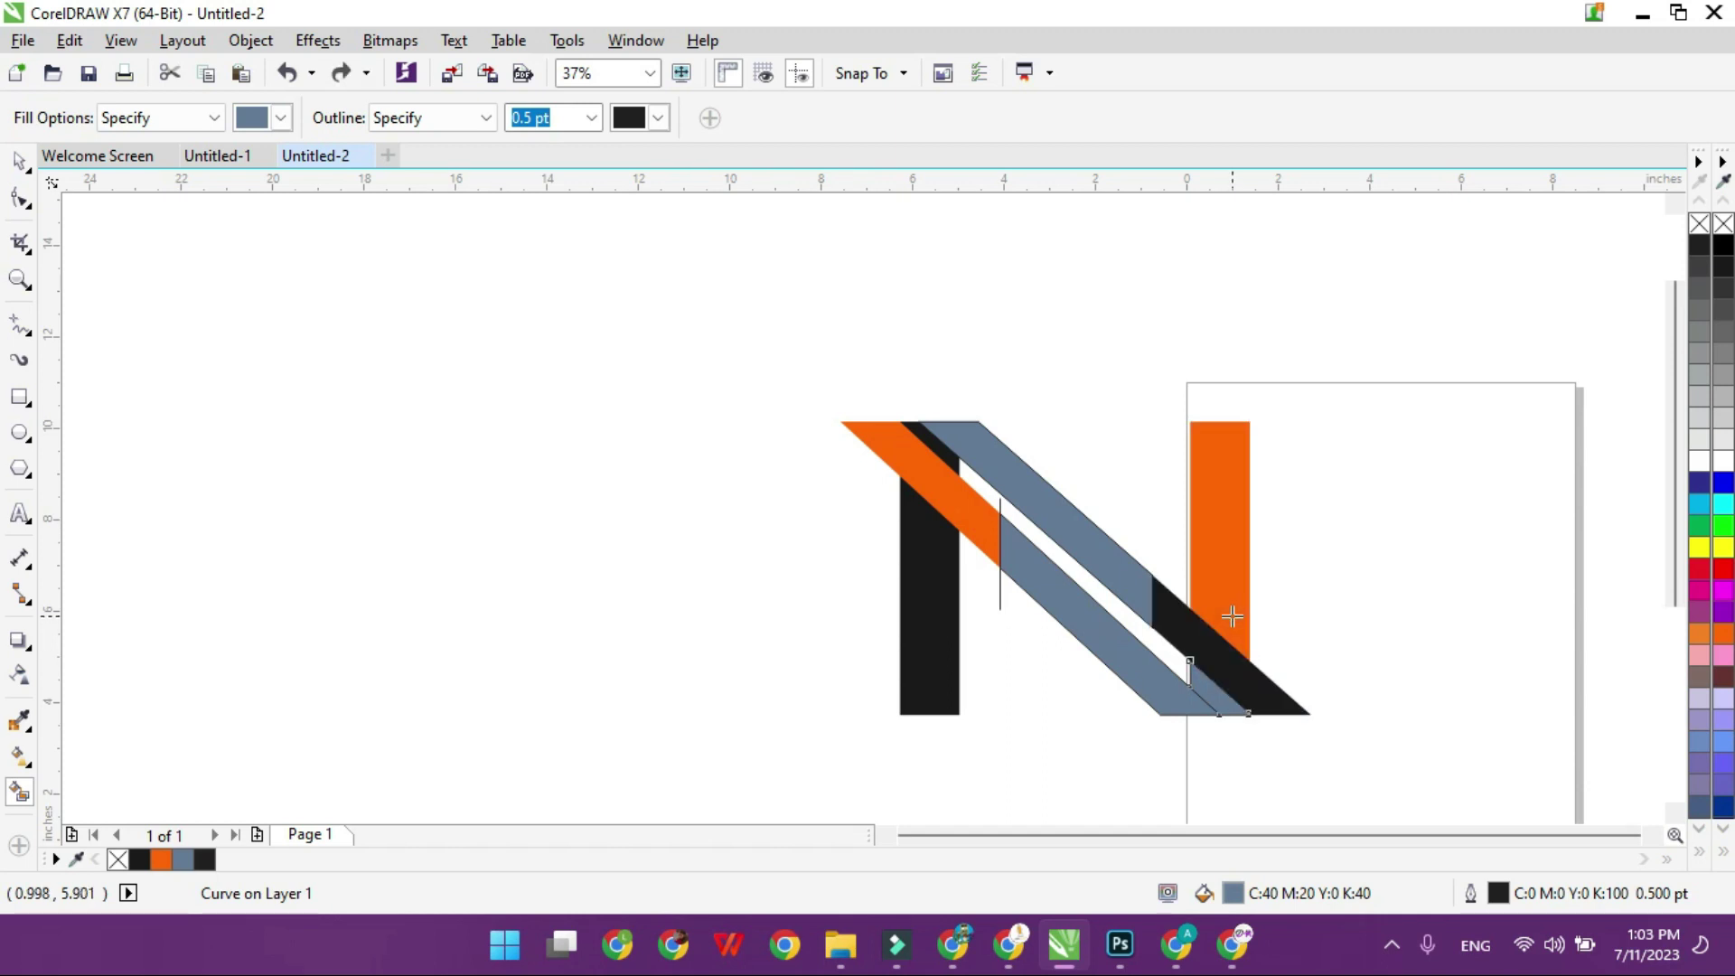
Step: Smart-fill the orange upright above the black diagonal and the black upright's pieces below and above the orange diagonal
click(1227, 629)
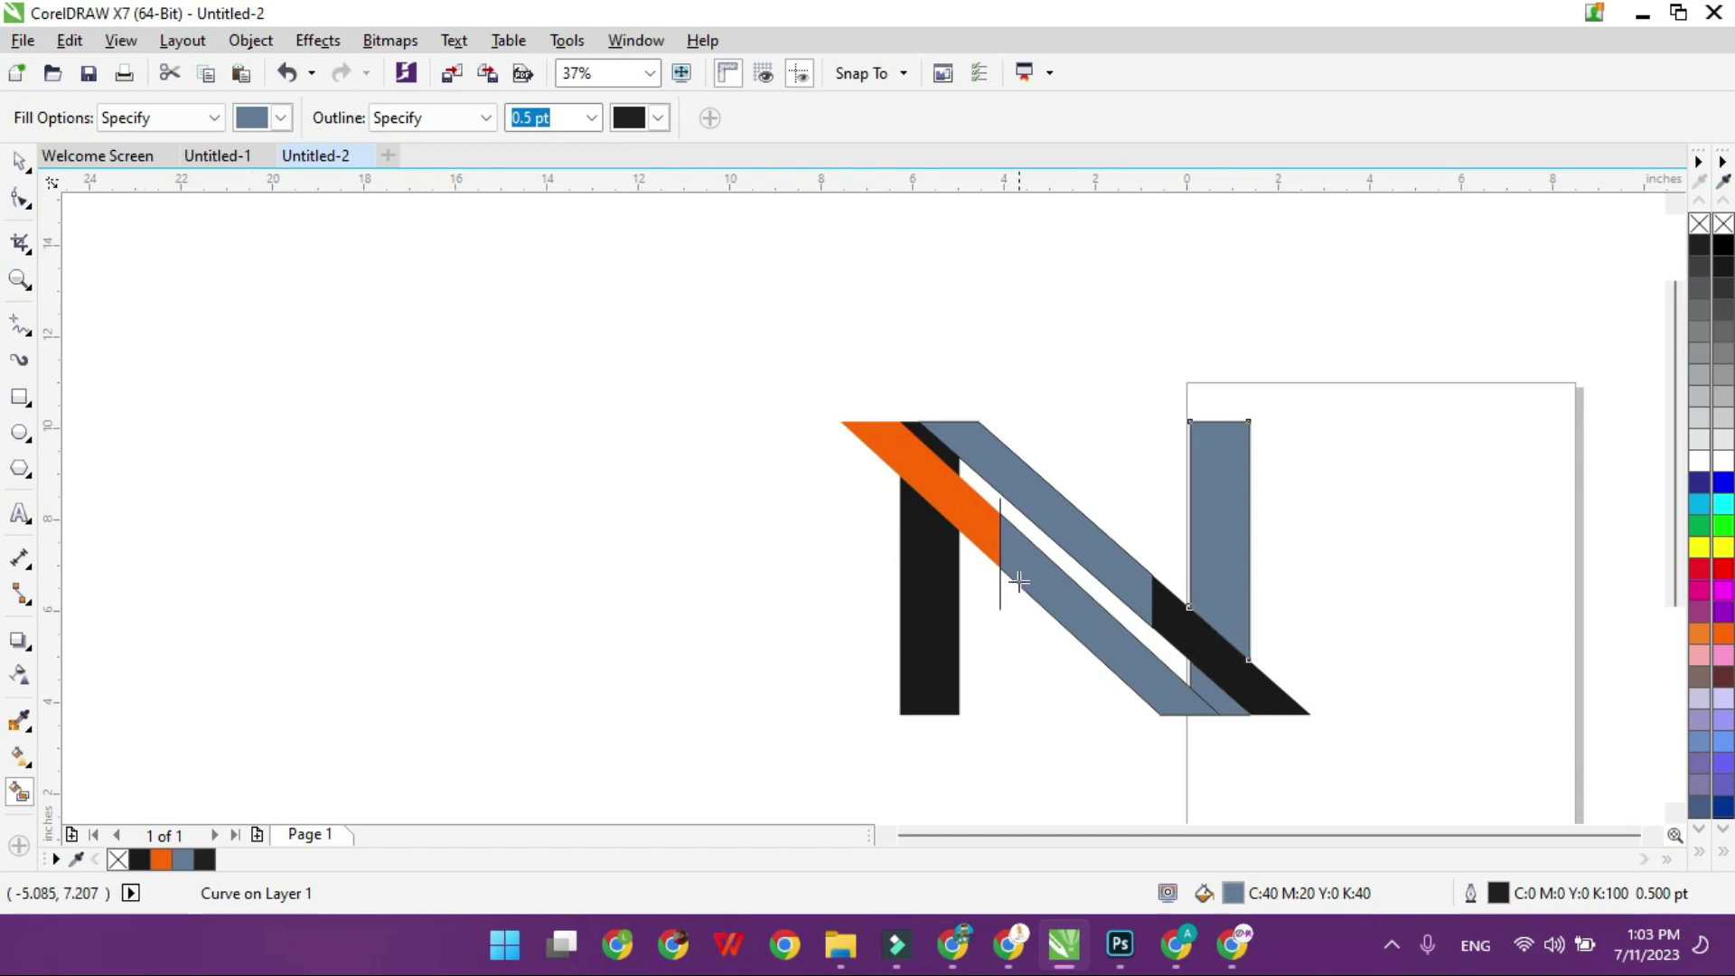
click(910, 604)
click(947, 458)
click(12, 161)
click(650, 298)
drag(809, 343, 1270, 609)
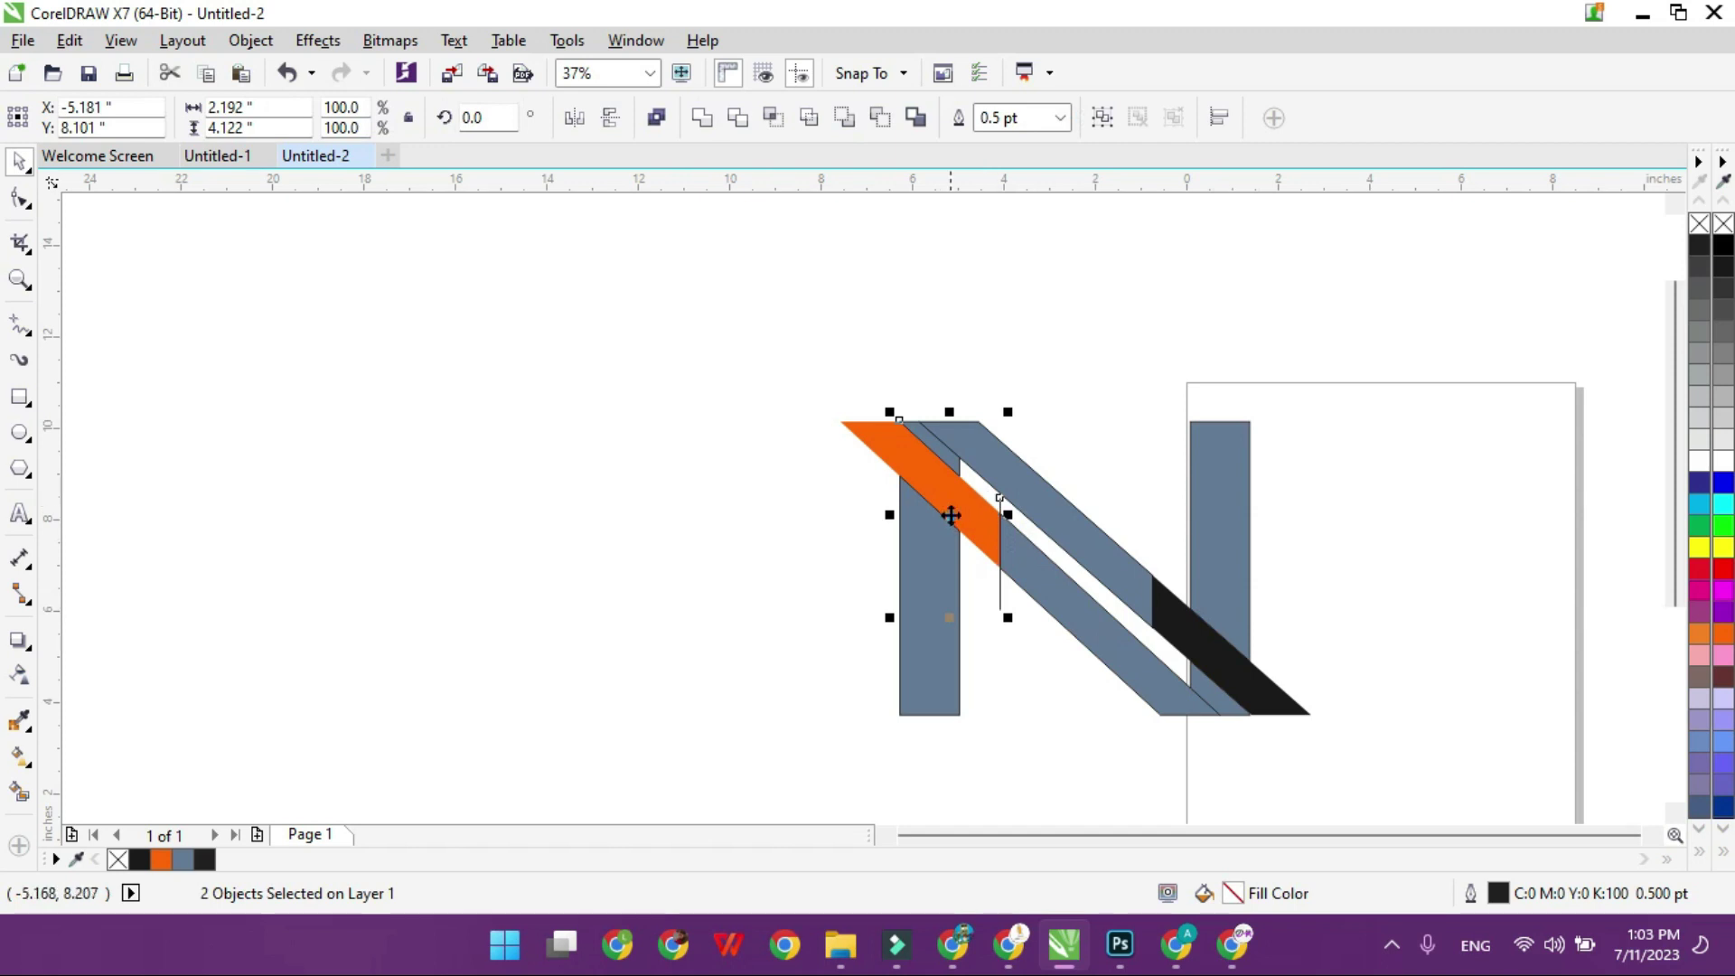
shift+click(929, 620)
drag(944, 561, 630, 524)
key(ctrl+z)
click(678, 477)
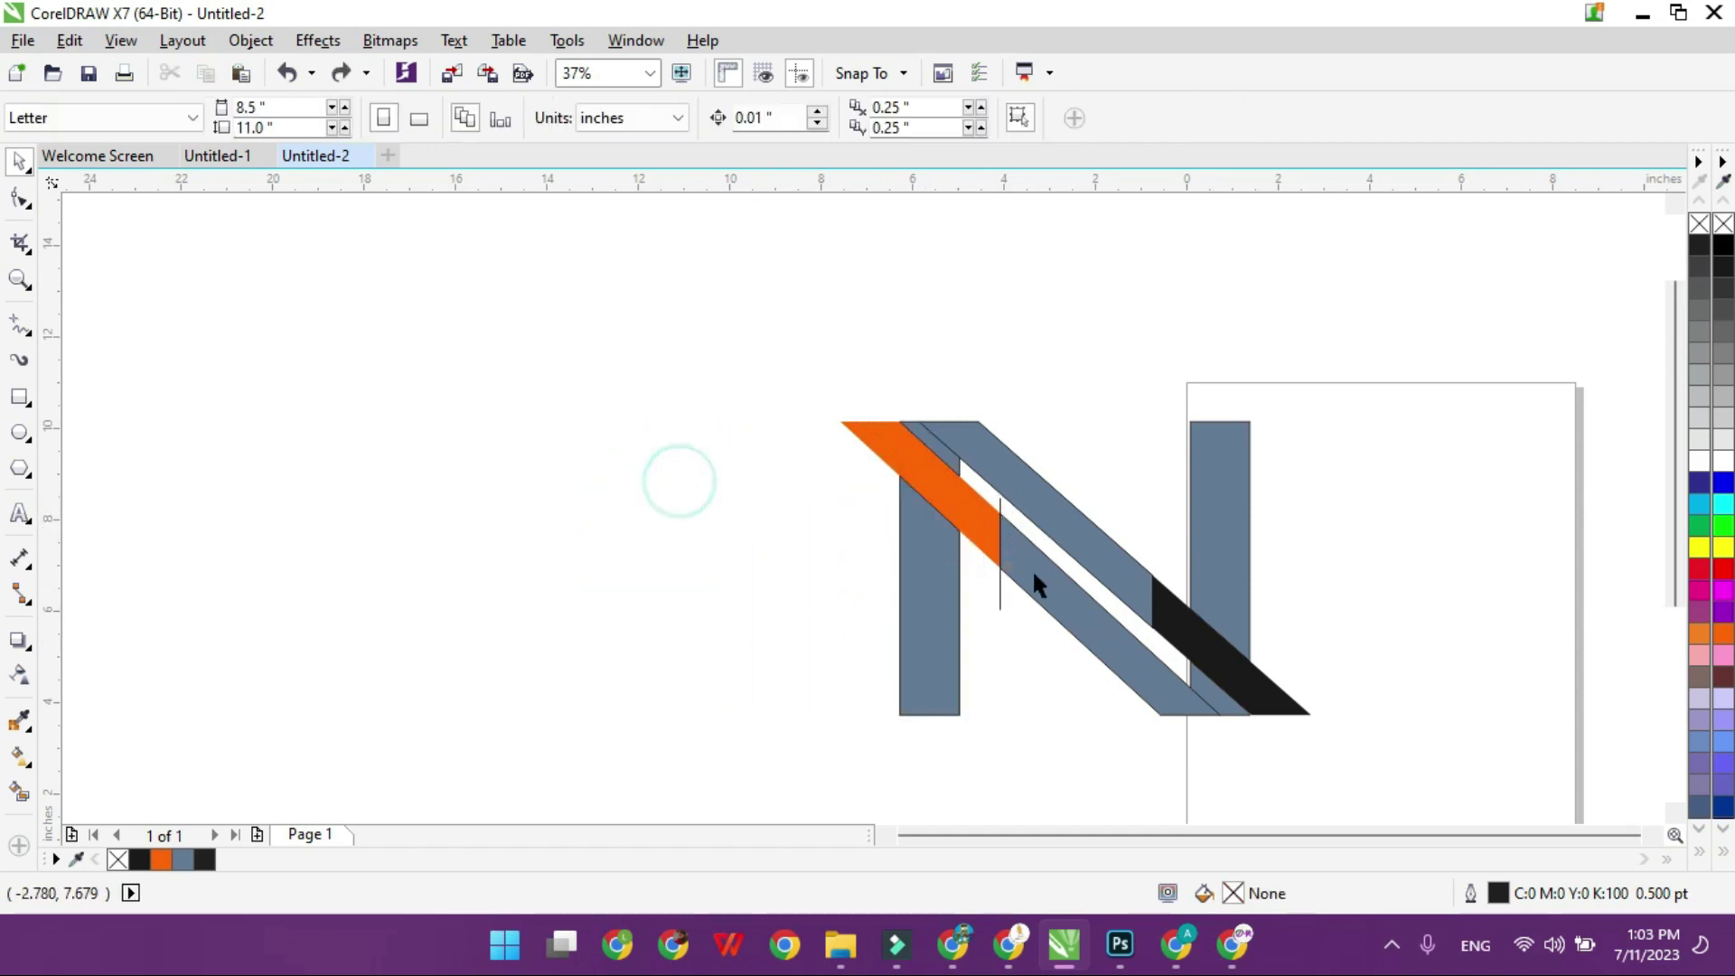
Step: Delete the vertical dividing line and the original black diagonal
click(999, 588)
key(Delete)
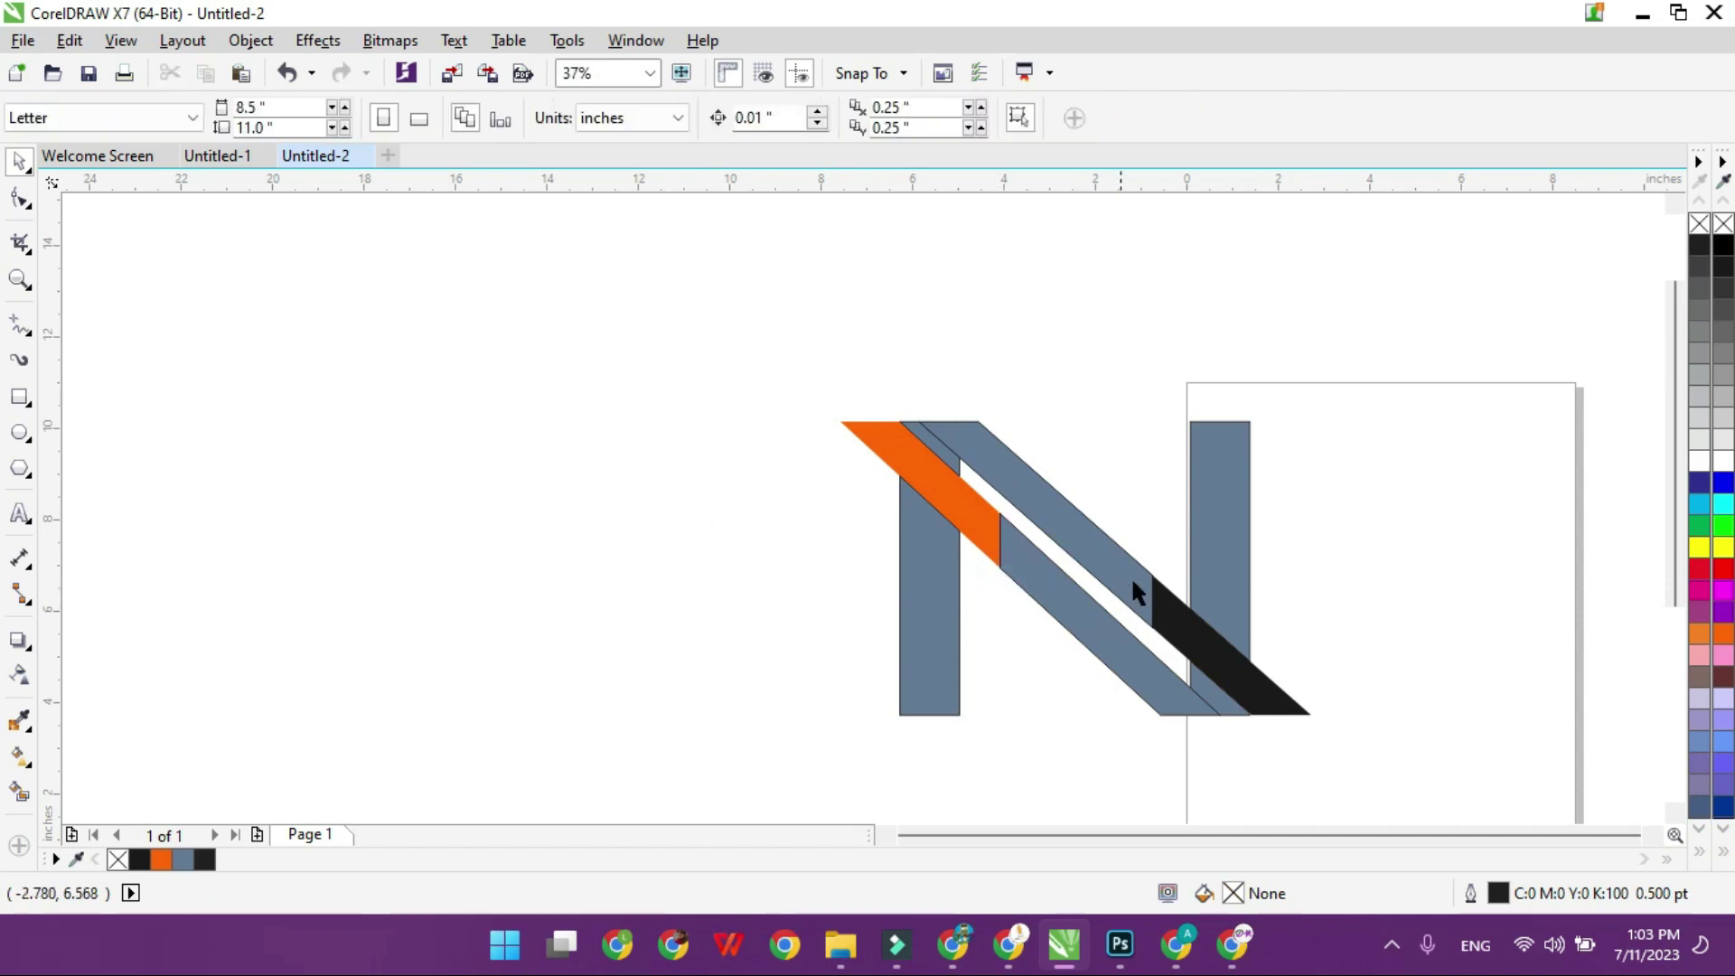
click(1165, 616)
key(Delete)
click(1213, 652)
key(Delete)
click(931, 501)
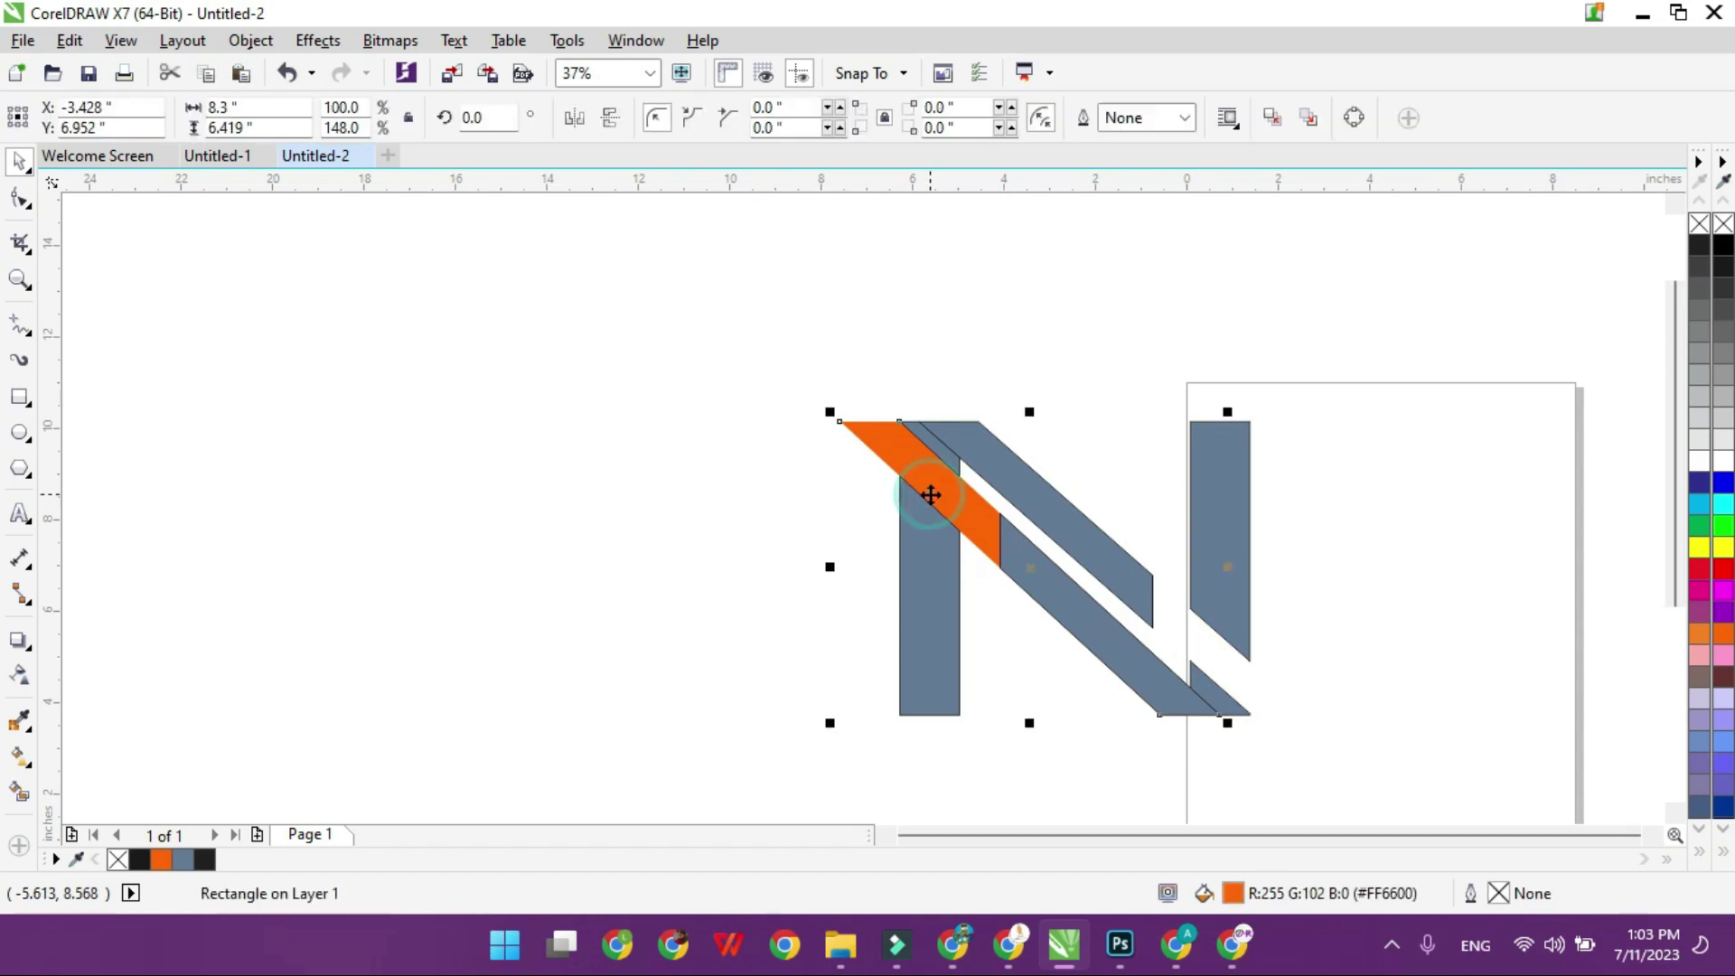
key(Delete)
click(936, 479)
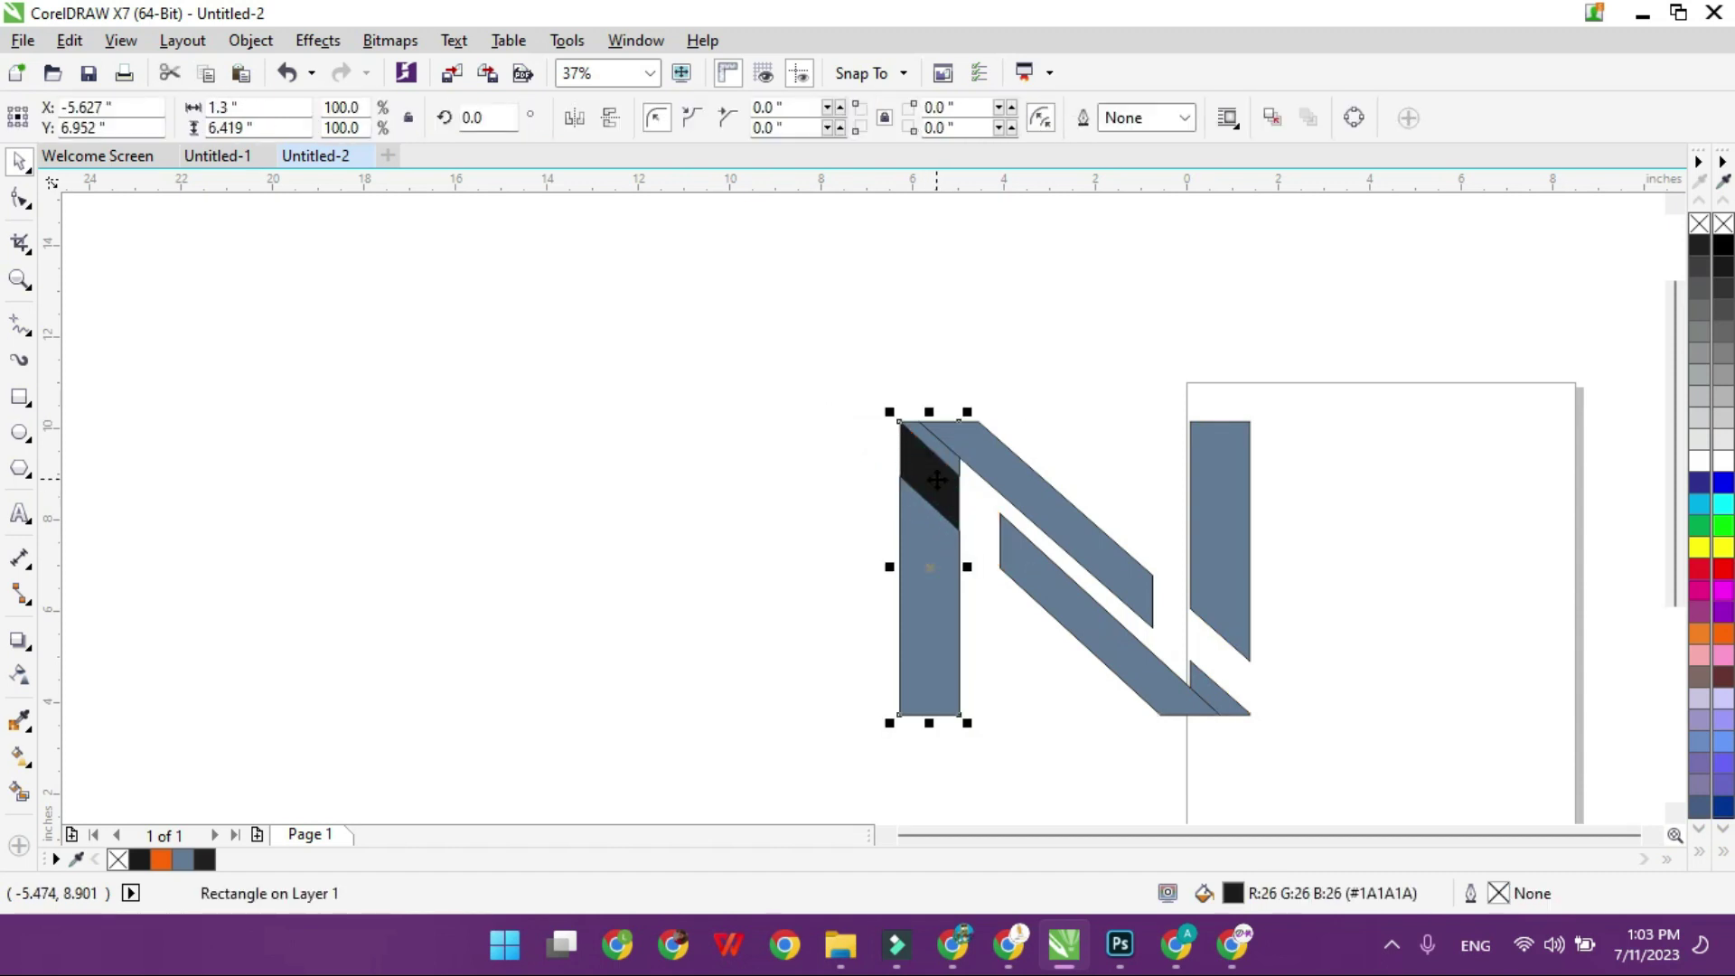
scroll(936, 479, up, 2)
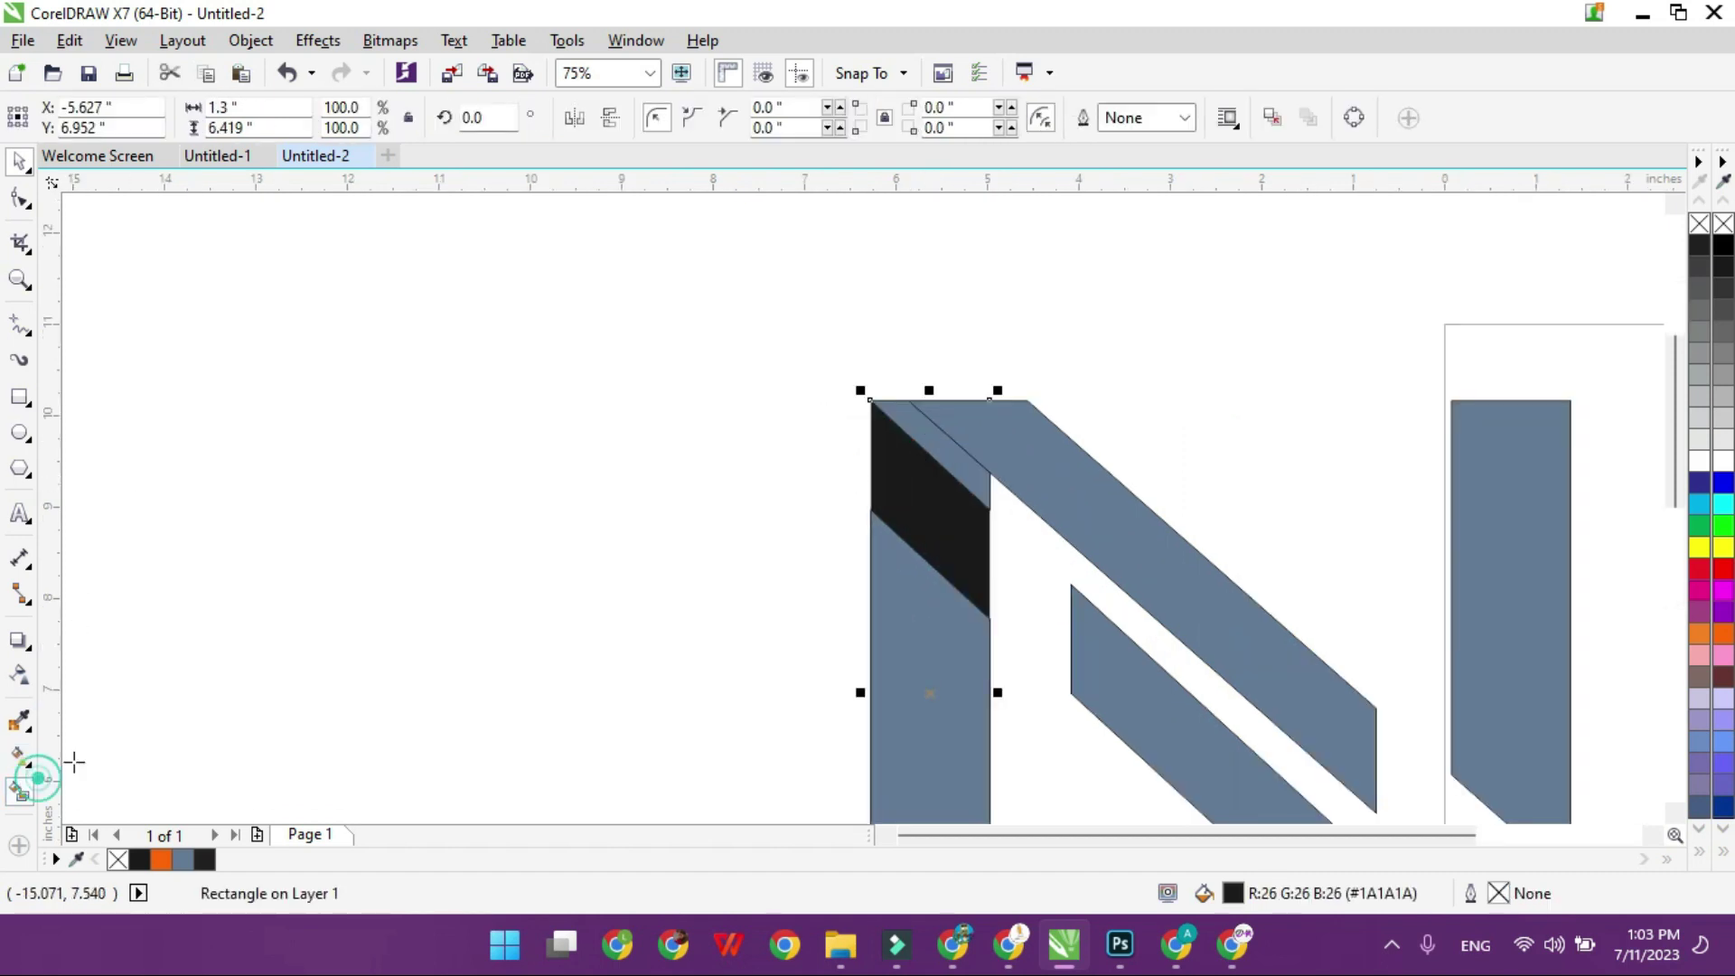
click(20, 789)
click(919, 517)
scroll(926, 517, down, 2)
click(1212, 696)
key(ctrl+z)
key(ctrl+z)
key(ctrl+z)
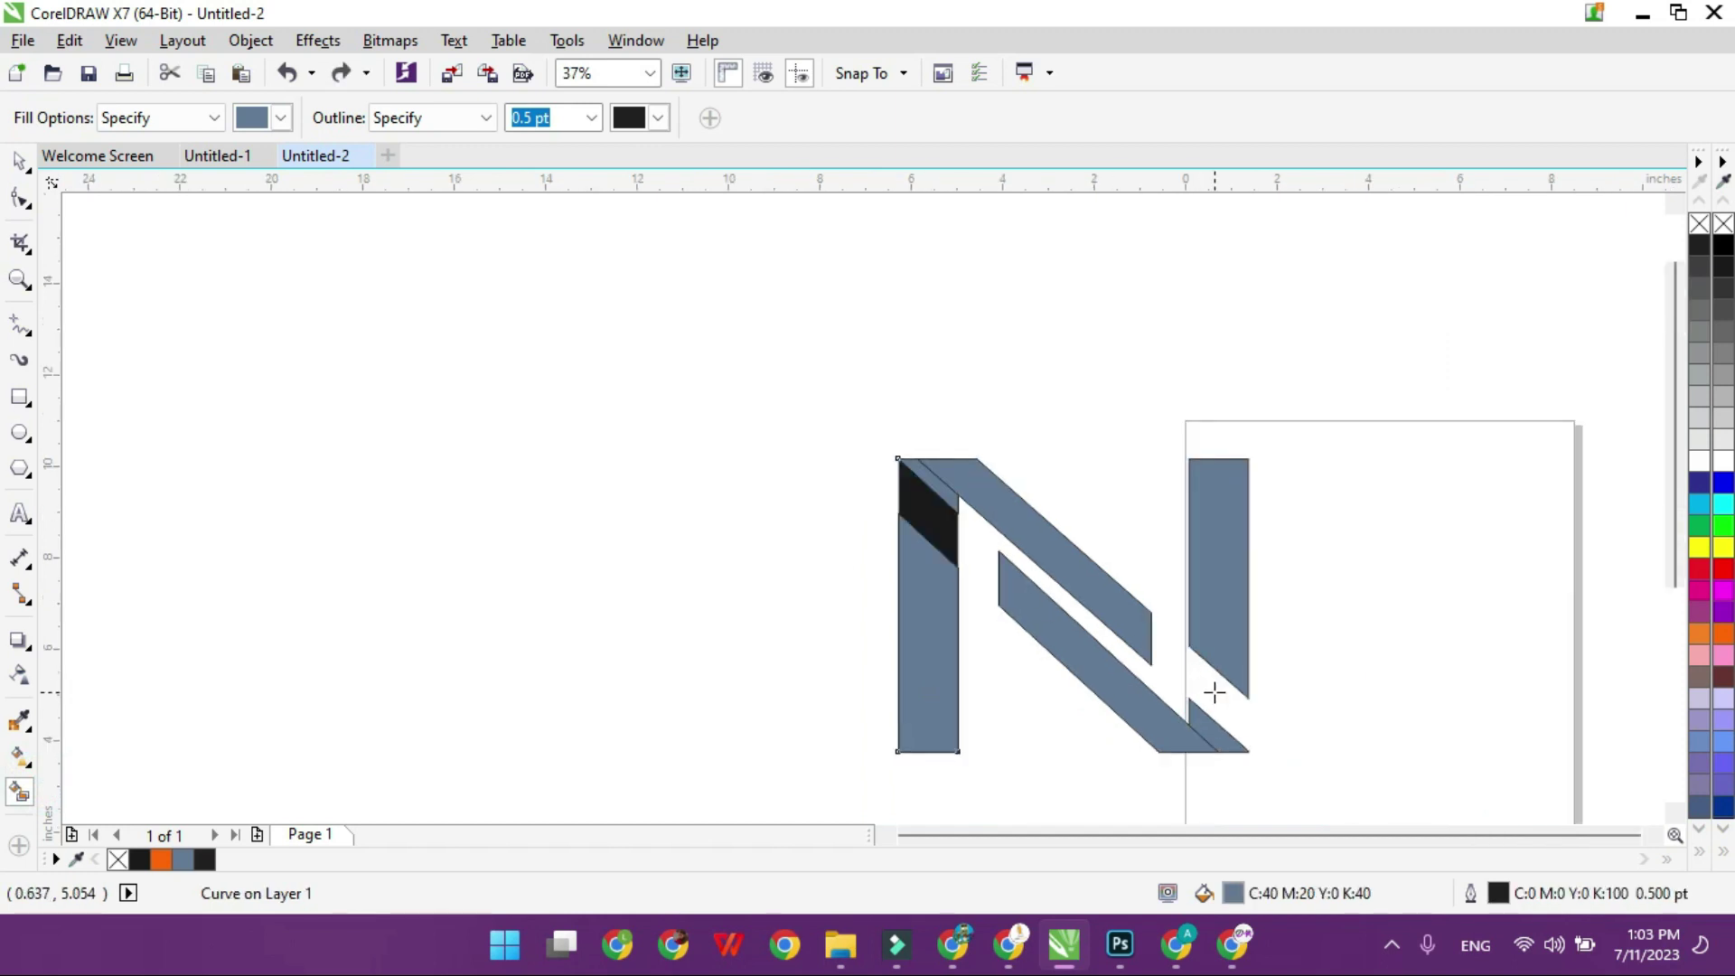
Step: Smart-fill the gap between the orange upright's upper section and corner piece, and delete the original orange diagonal
click(1212, 691)
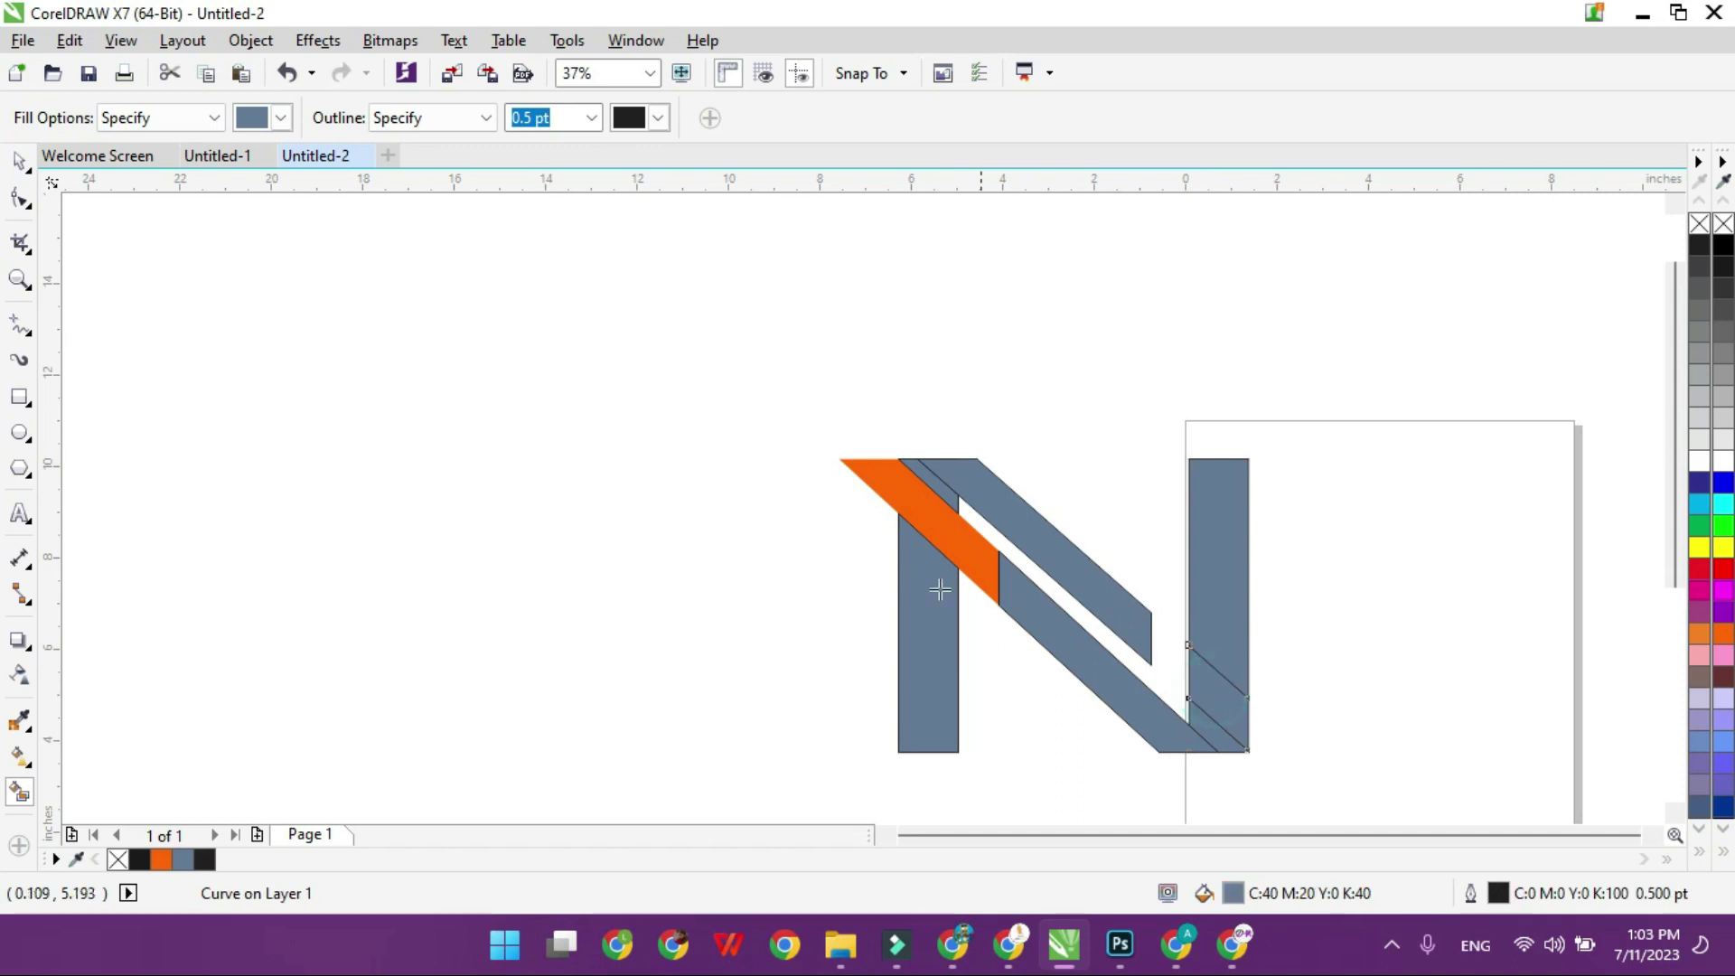
click(19, 162)
click(859, 464)
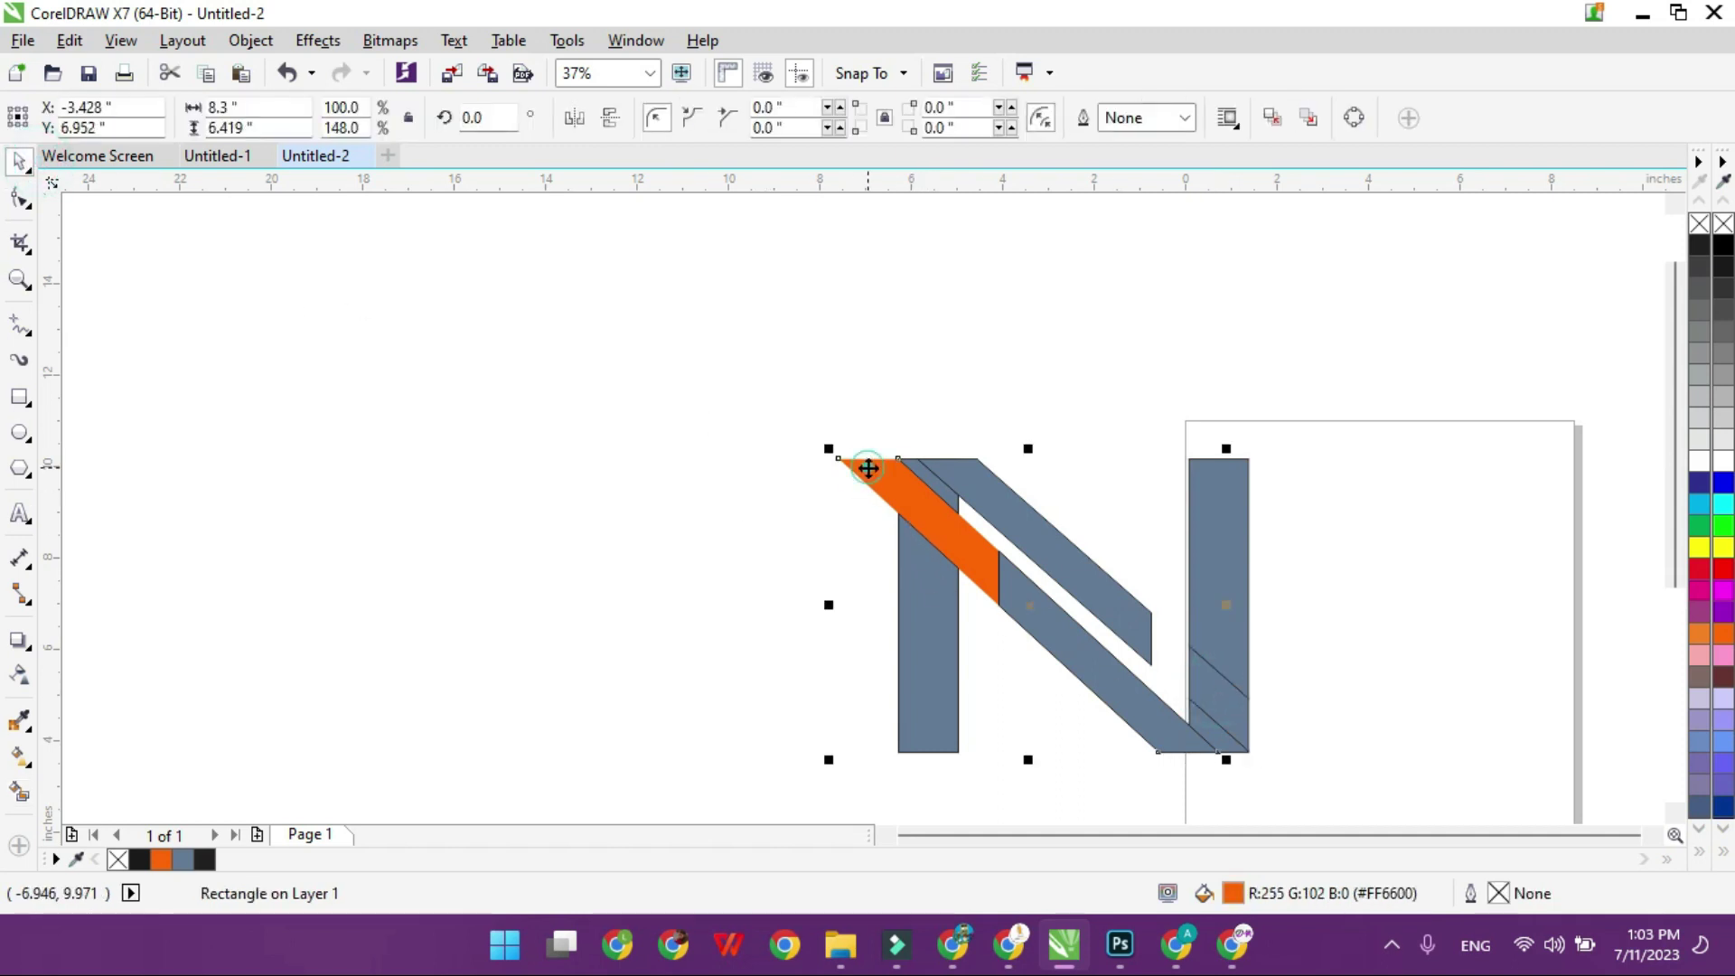
key(Delete)
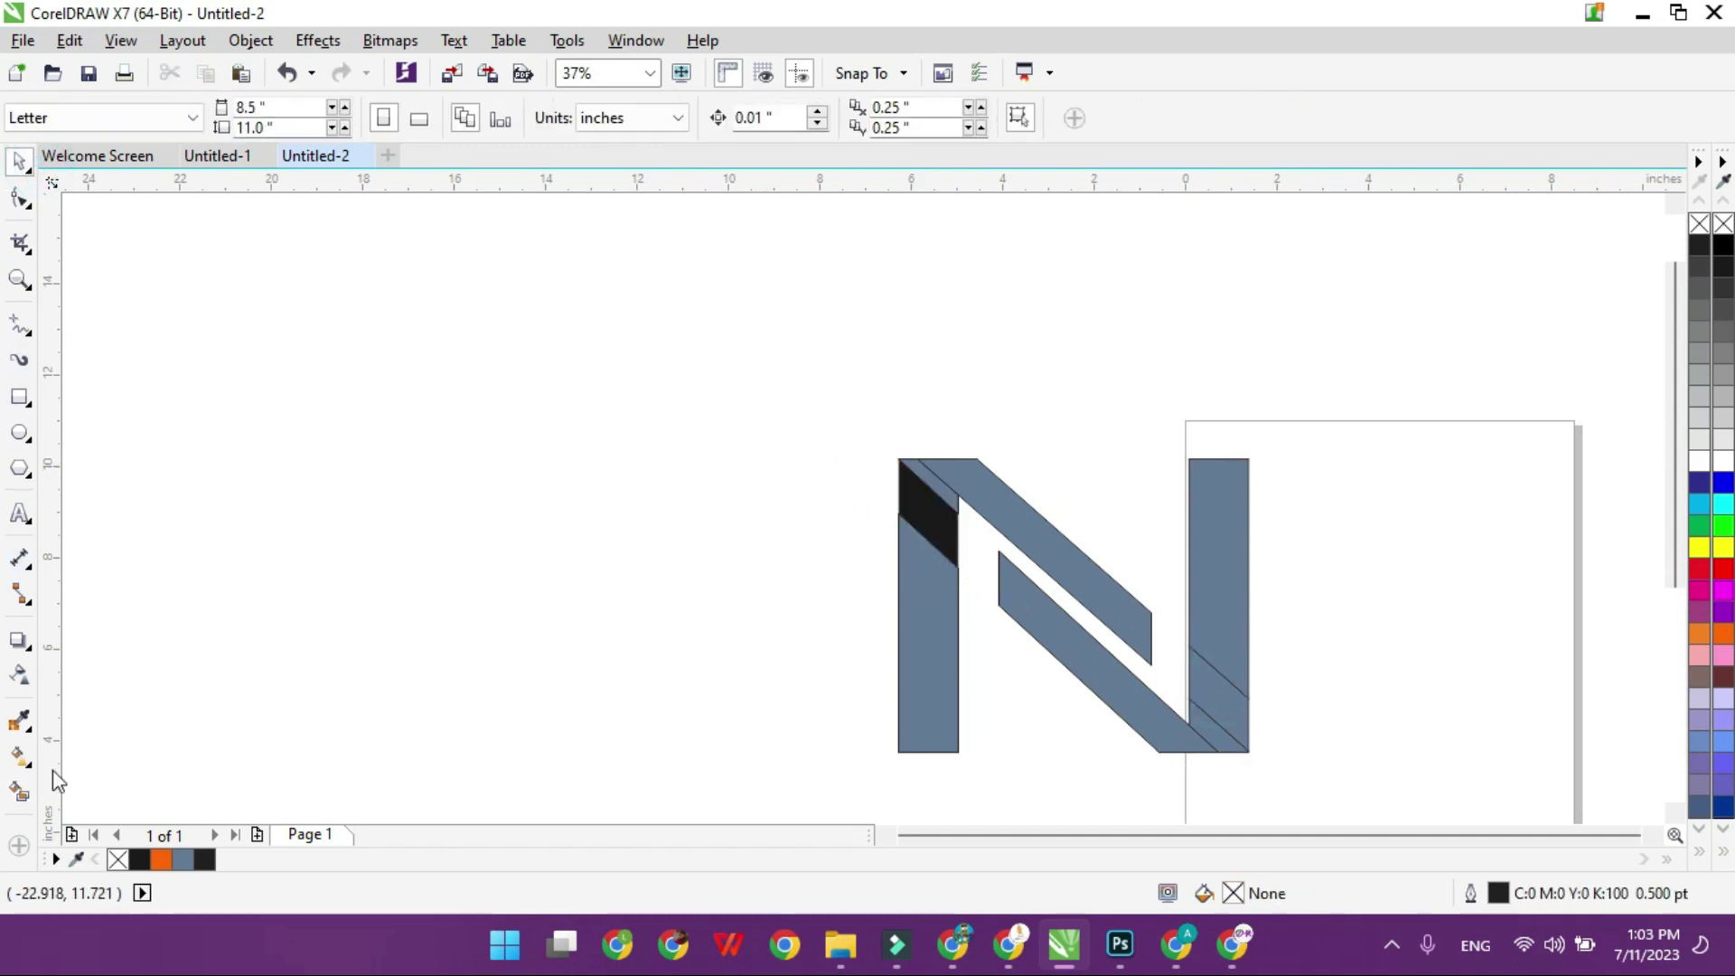
Step: Smart-fill the black band left between the blue-grey pieces of the black upright
click(19, 790)
click(913, 496)
click(25, 164)
click(701, 393)
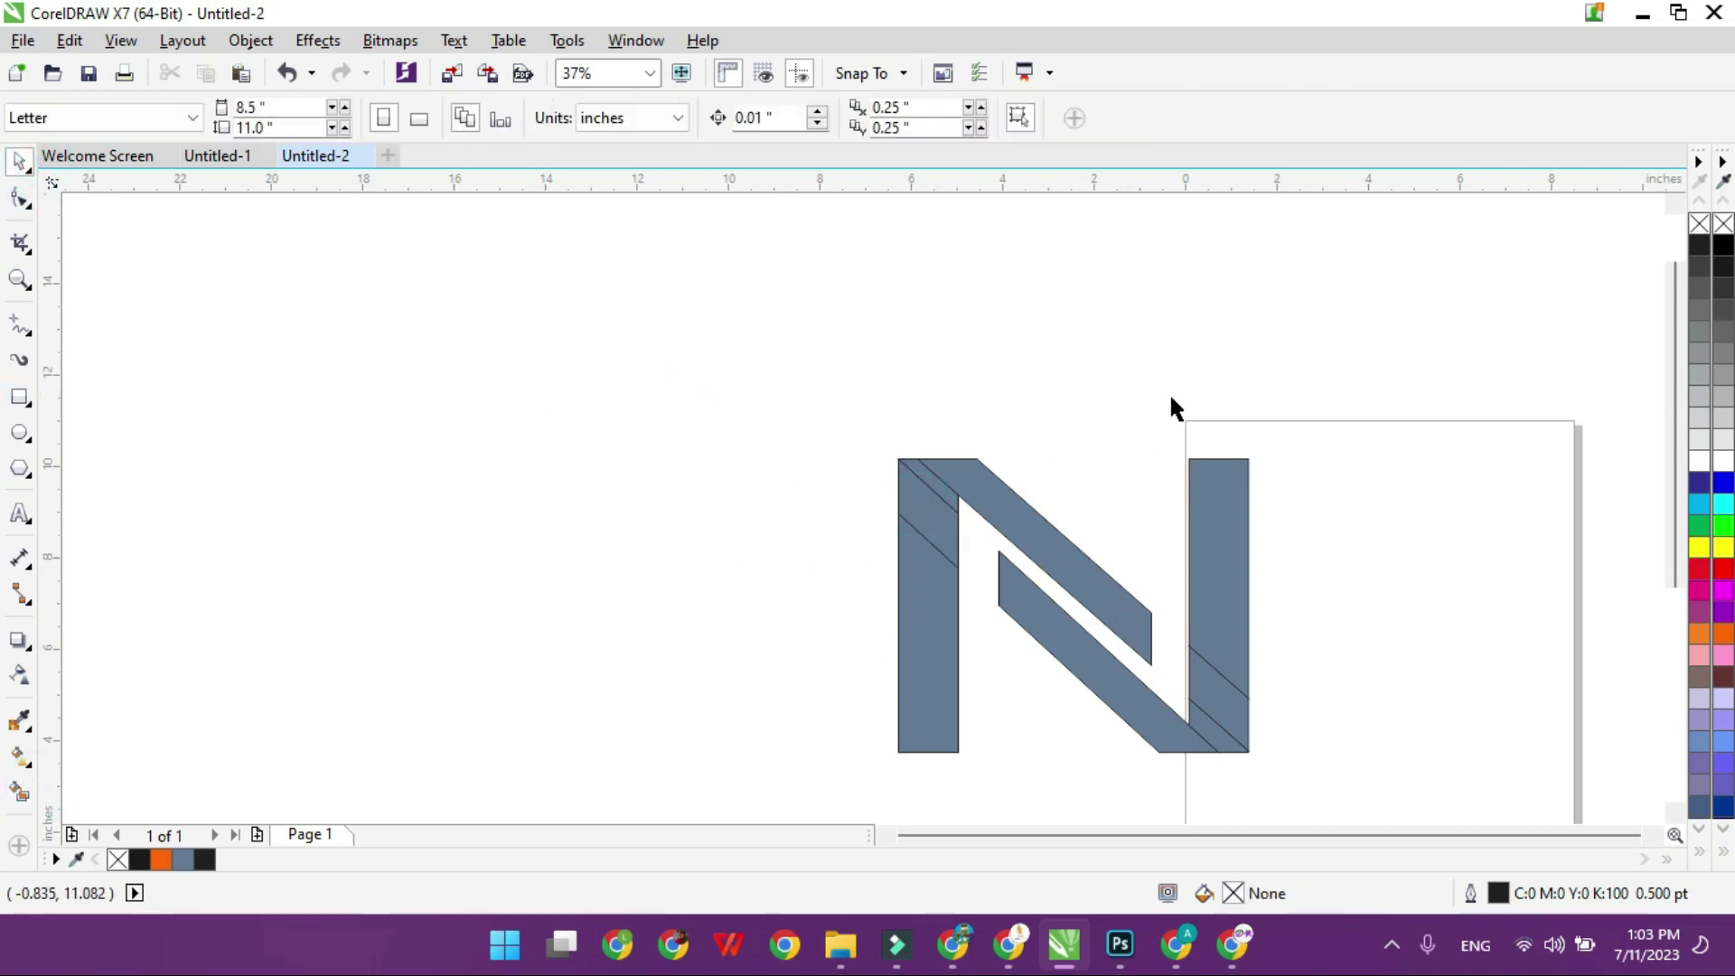
Step: Remove the outline from the right upright's pieces and the lower diagonal, and fill them orange (#FF6600)
drag(1329, 442, 1178, 737)
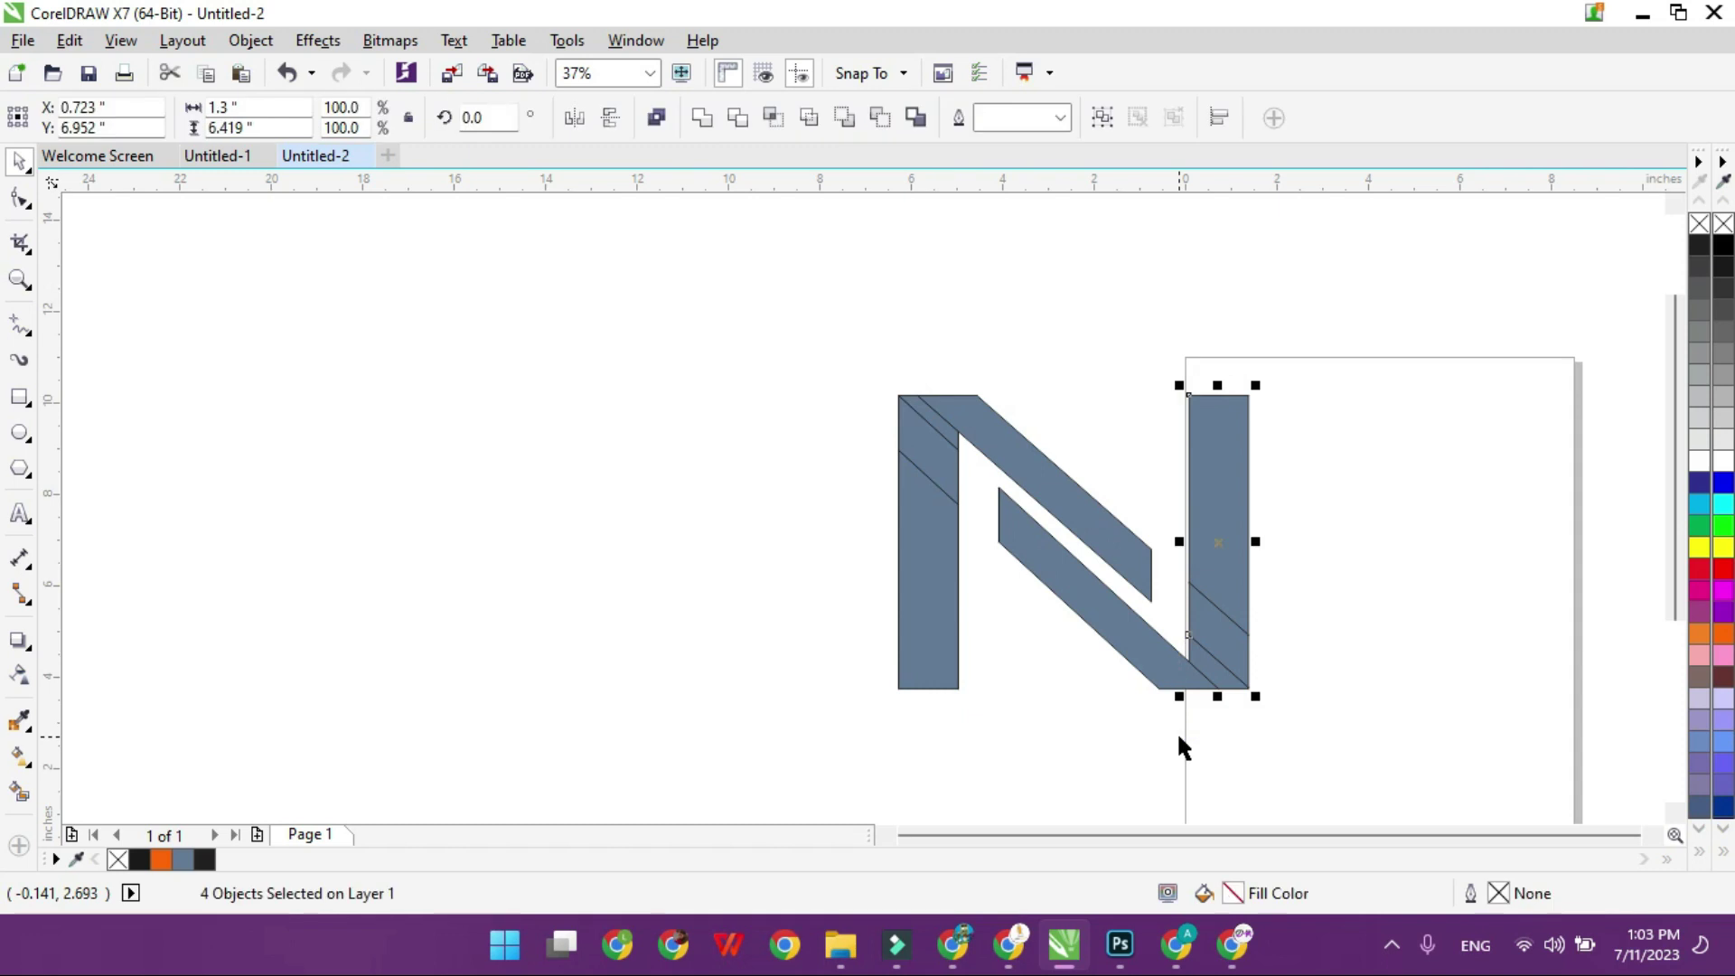
shift+click(1139, 647)
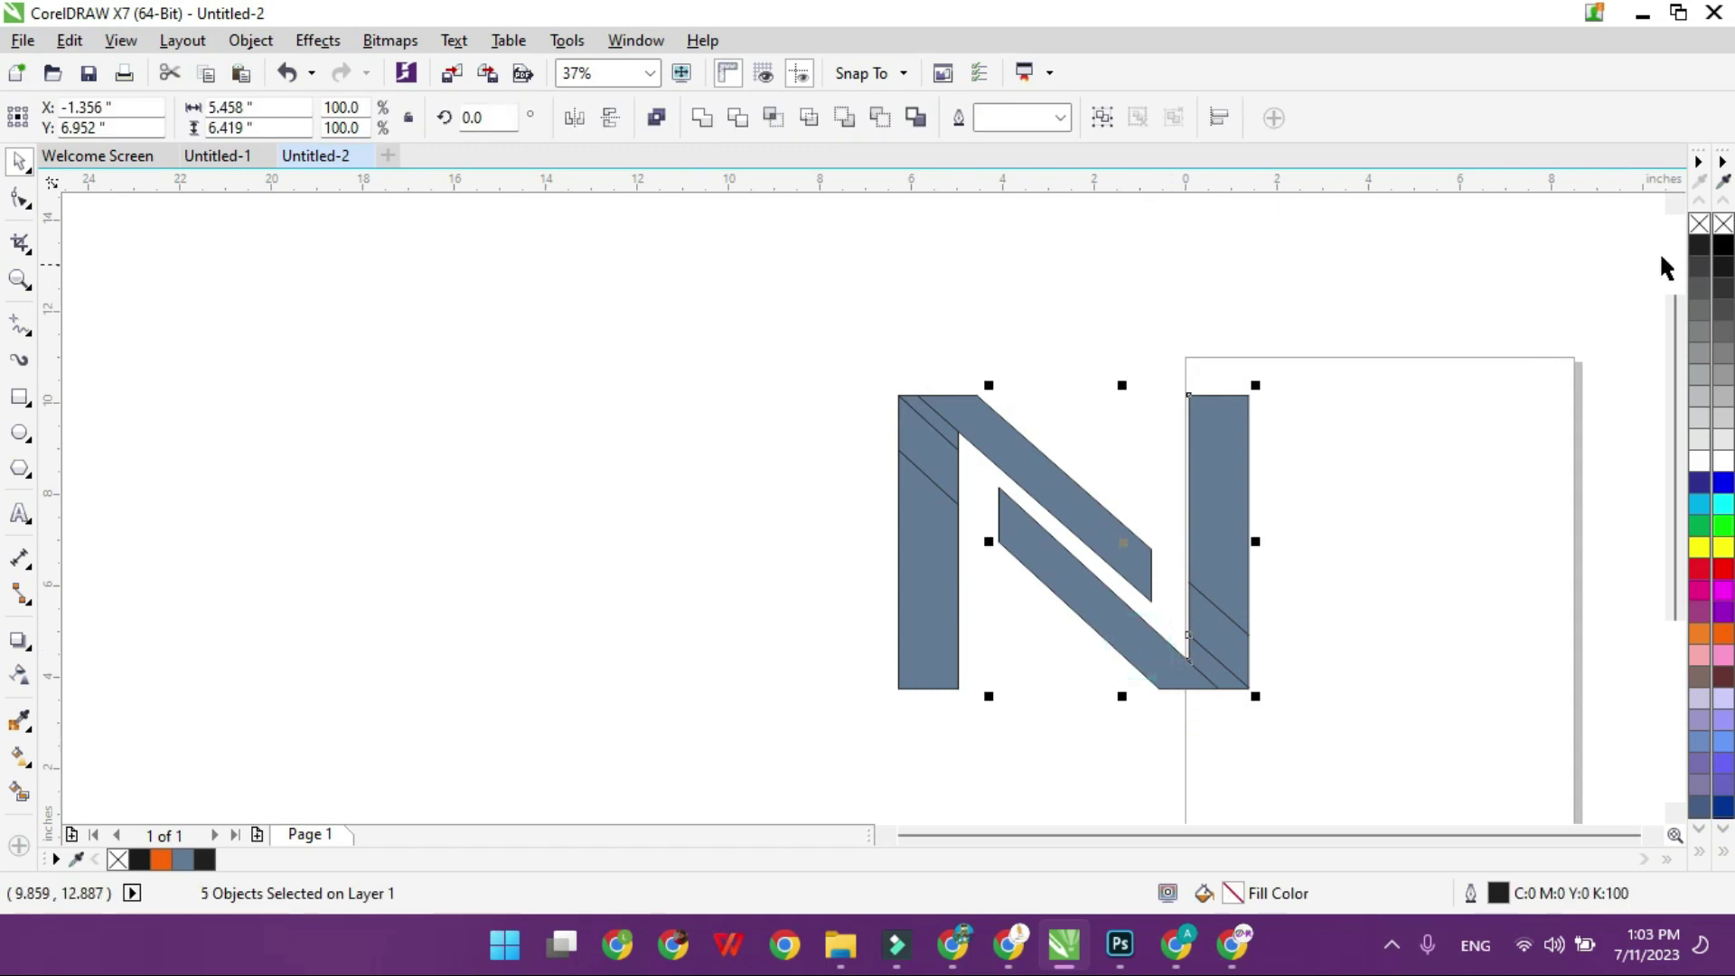
right_click(1723, 223)
click(1718, 635)
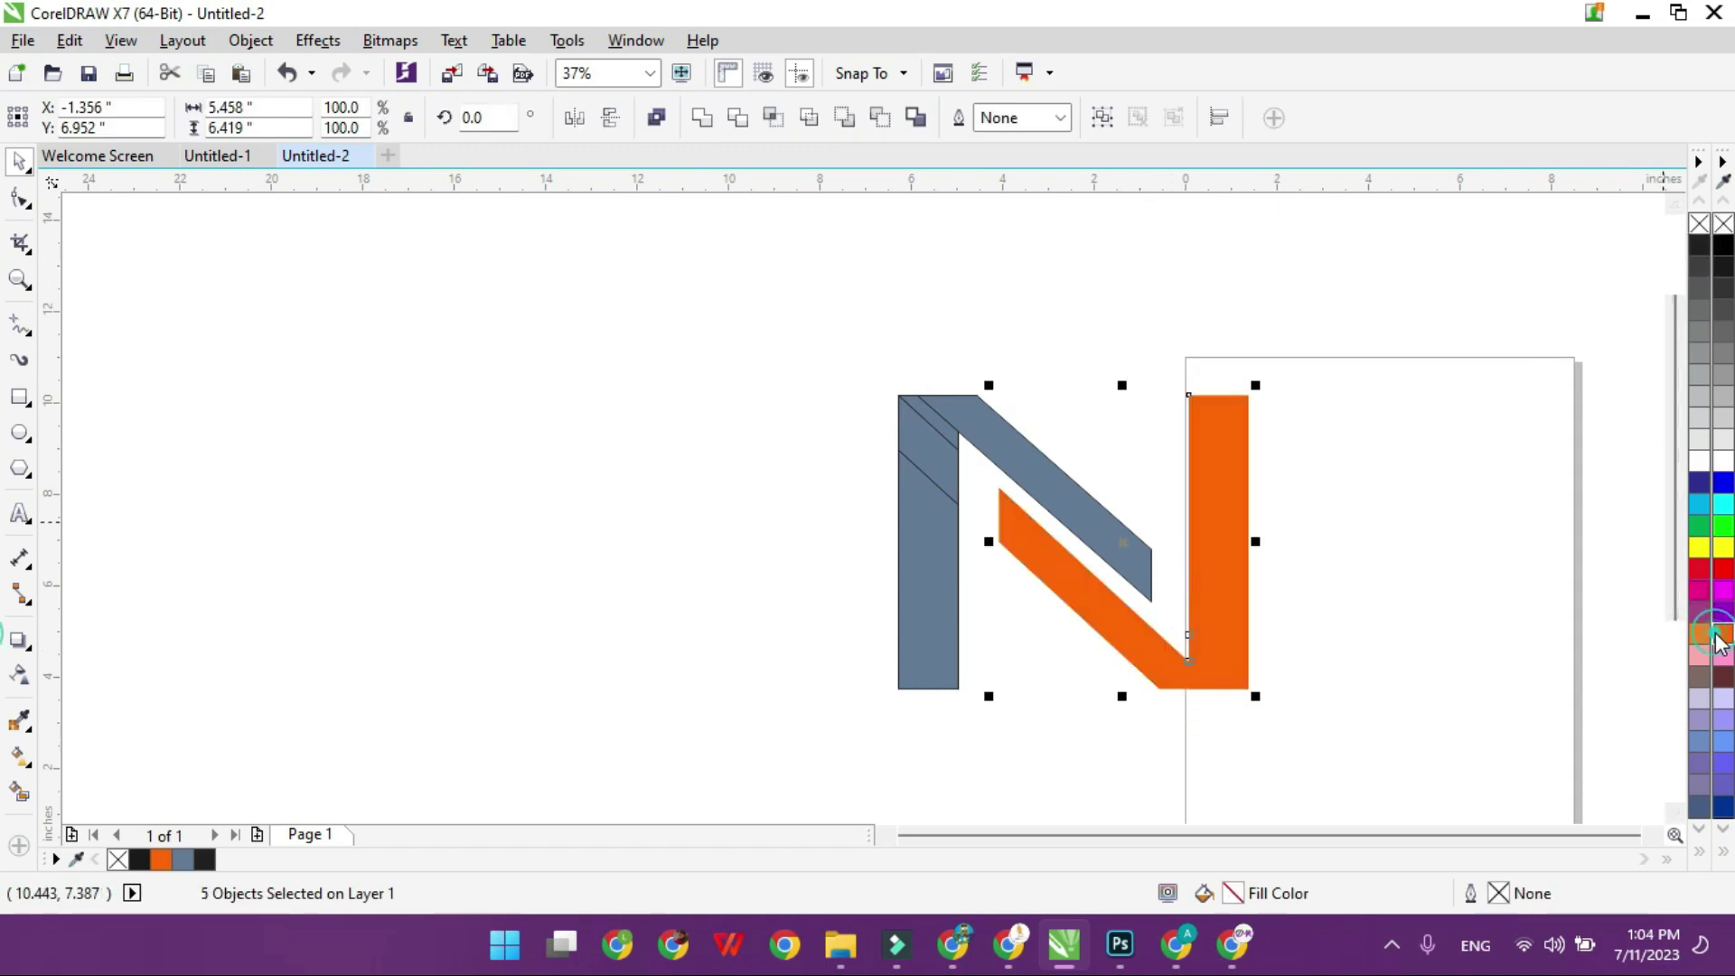
Step: Remove the outline from the left upright's pieces and the upper diagonal, and fill them dark grey (#333333)
drag(1156, 264, 795, 767)
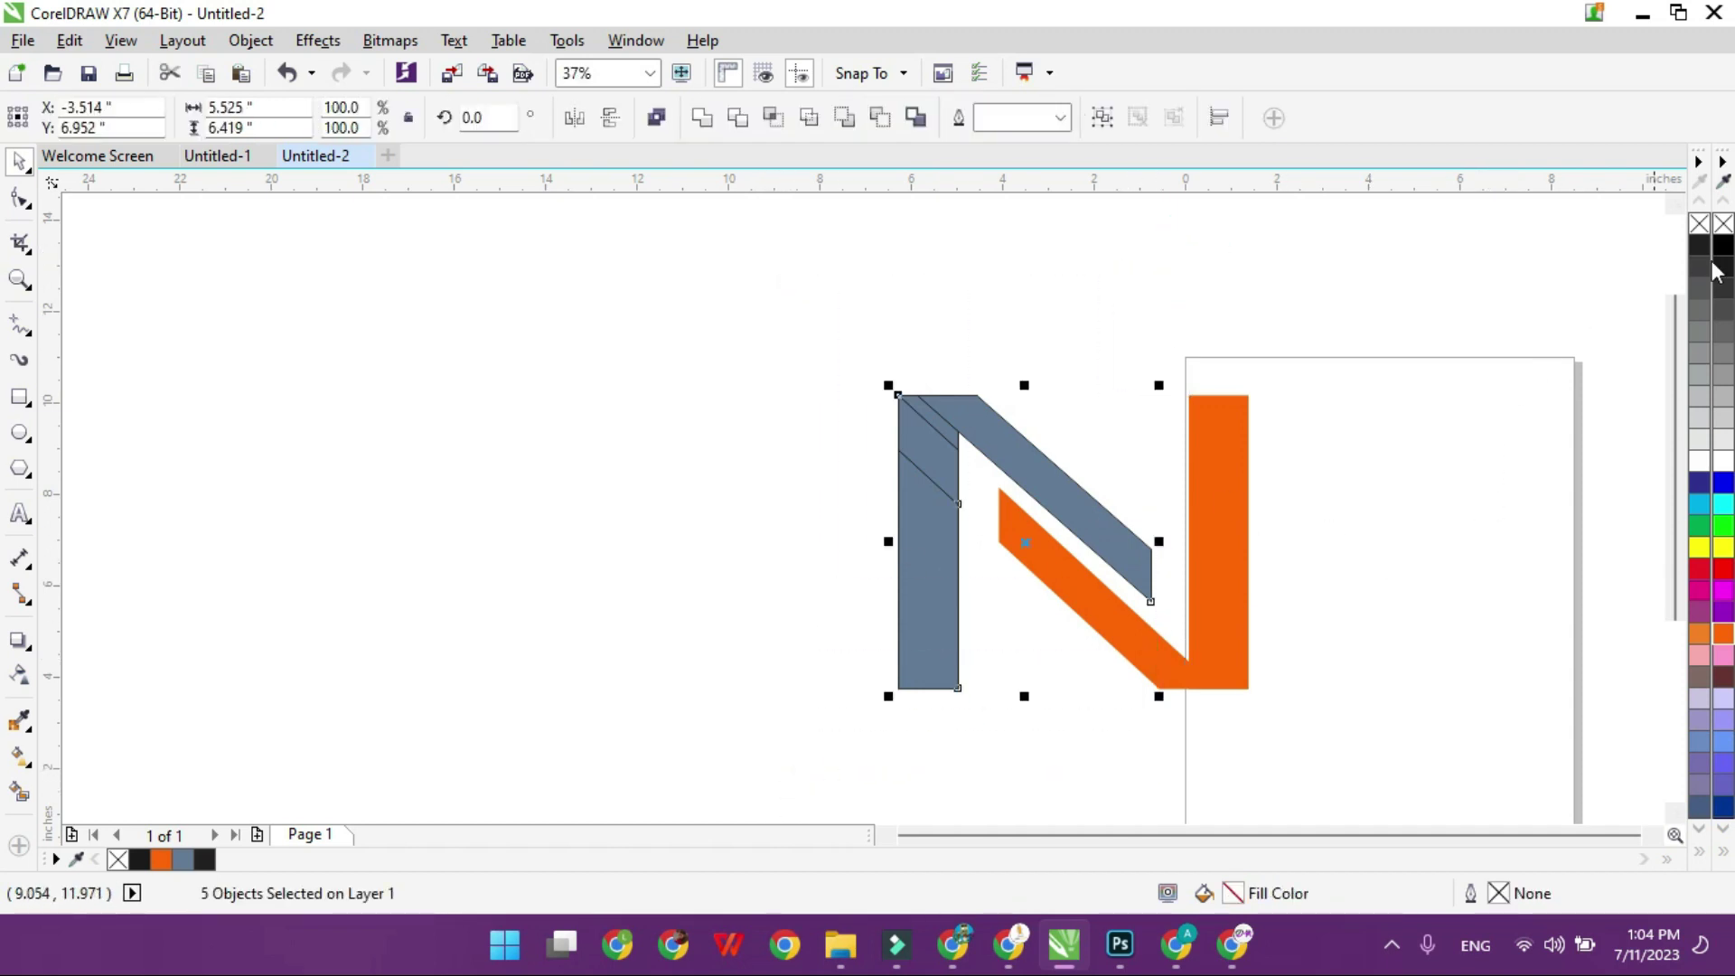
right_click(1723, 225)
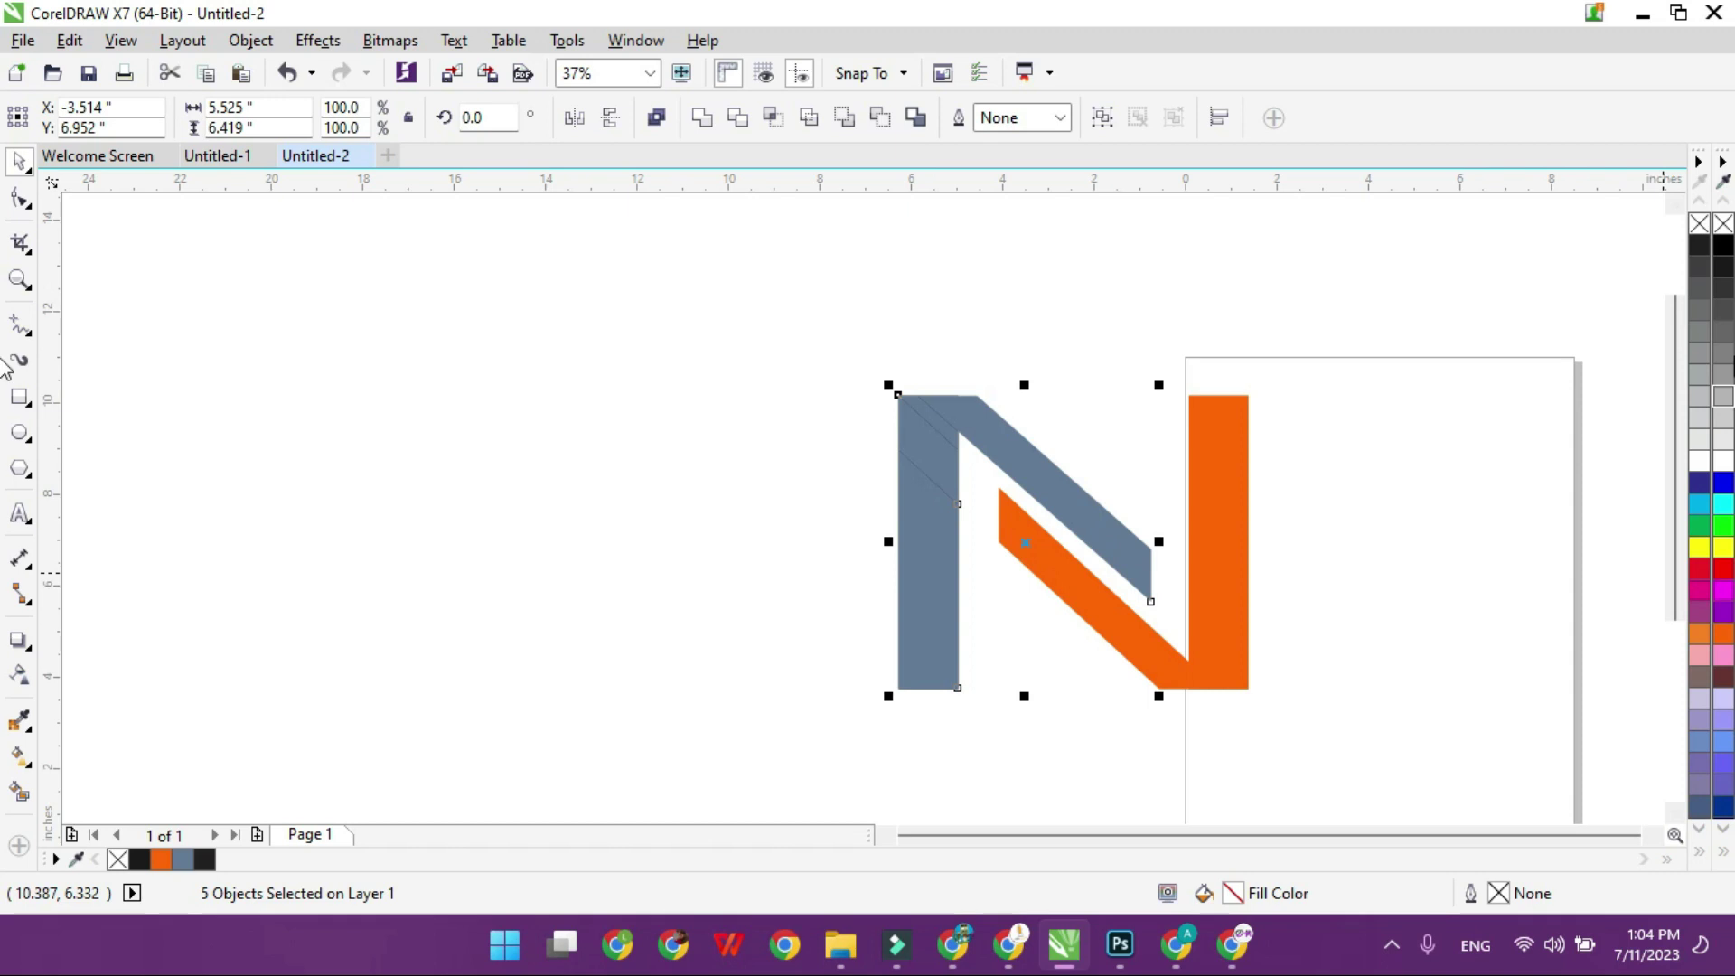
click(1725, 268)
click(1725, 287)
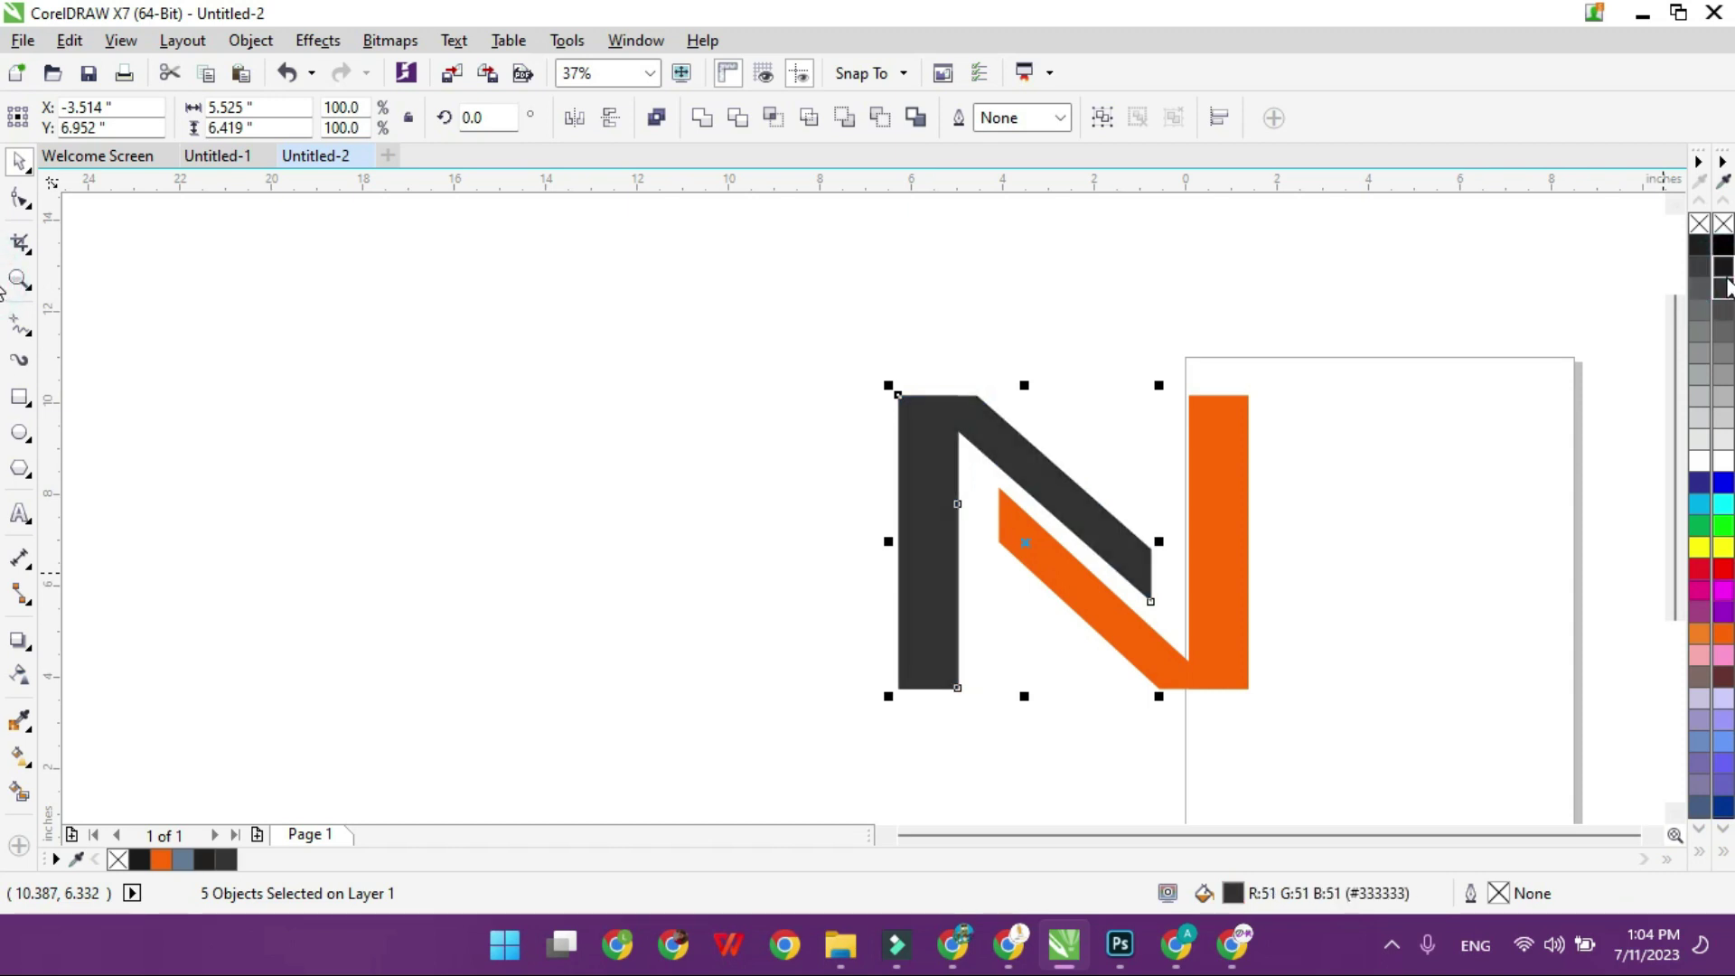
Step: Weld the dark grey pieces into one shape and the orange pieces into another
click(701, 117)
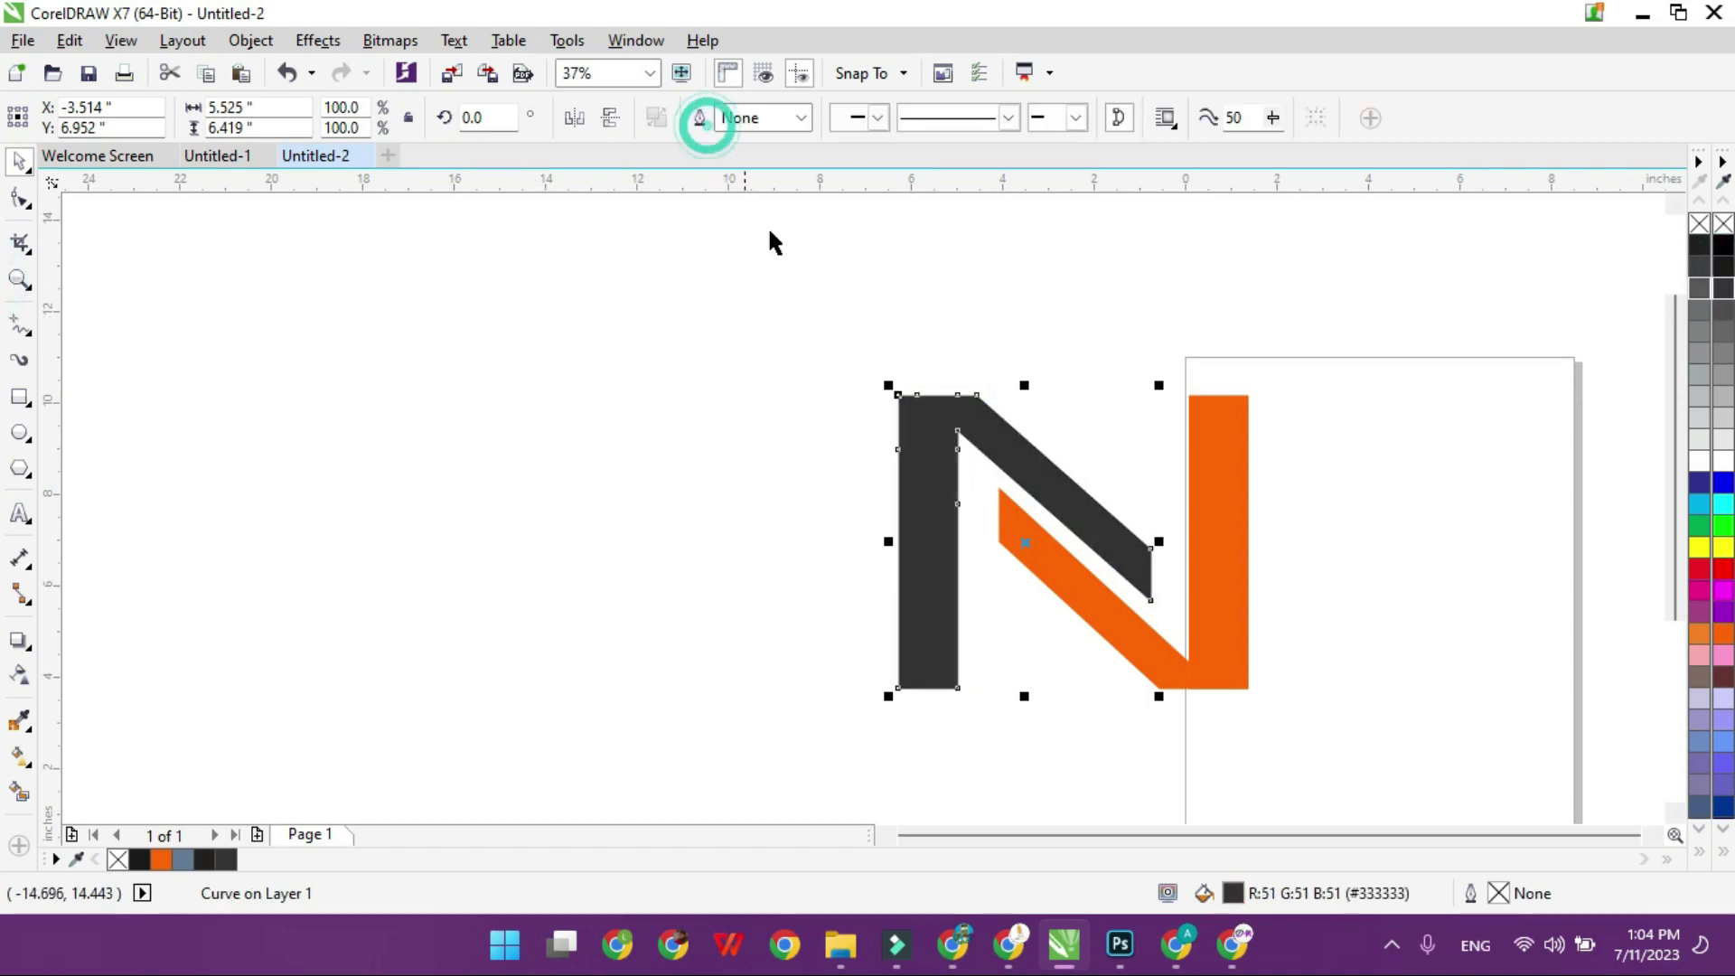
click(1173, 341)
drag(1309, 293, 991, 766)
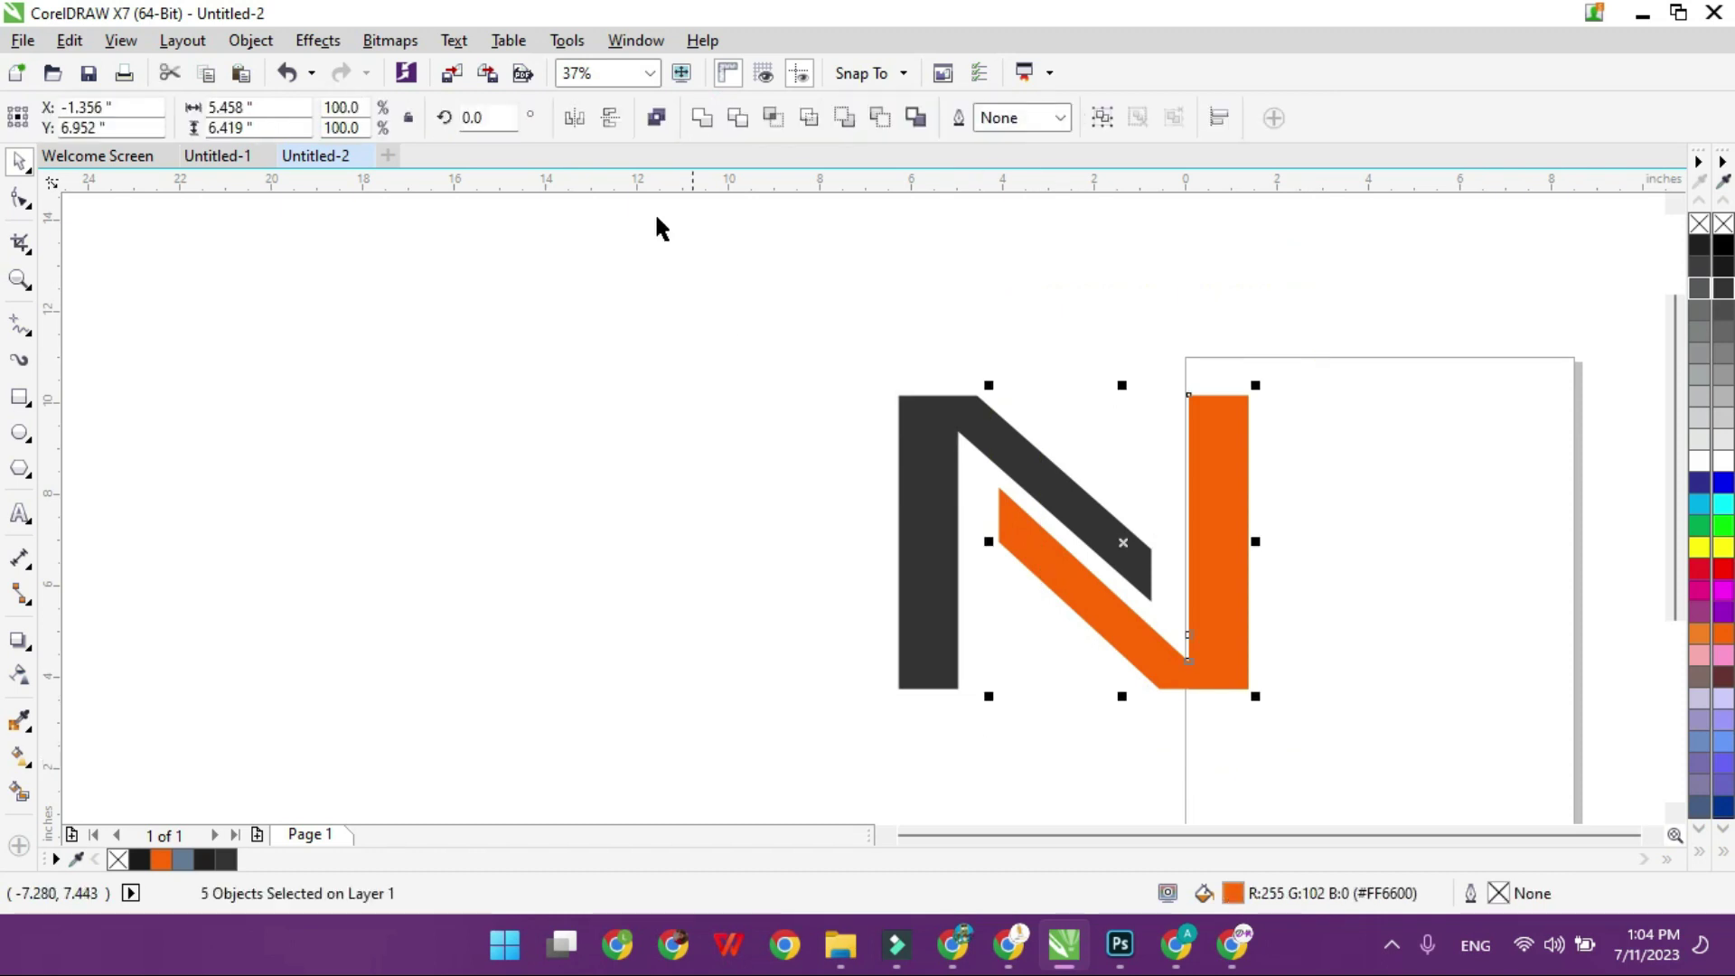
click(701, 118)
click(946, 218)
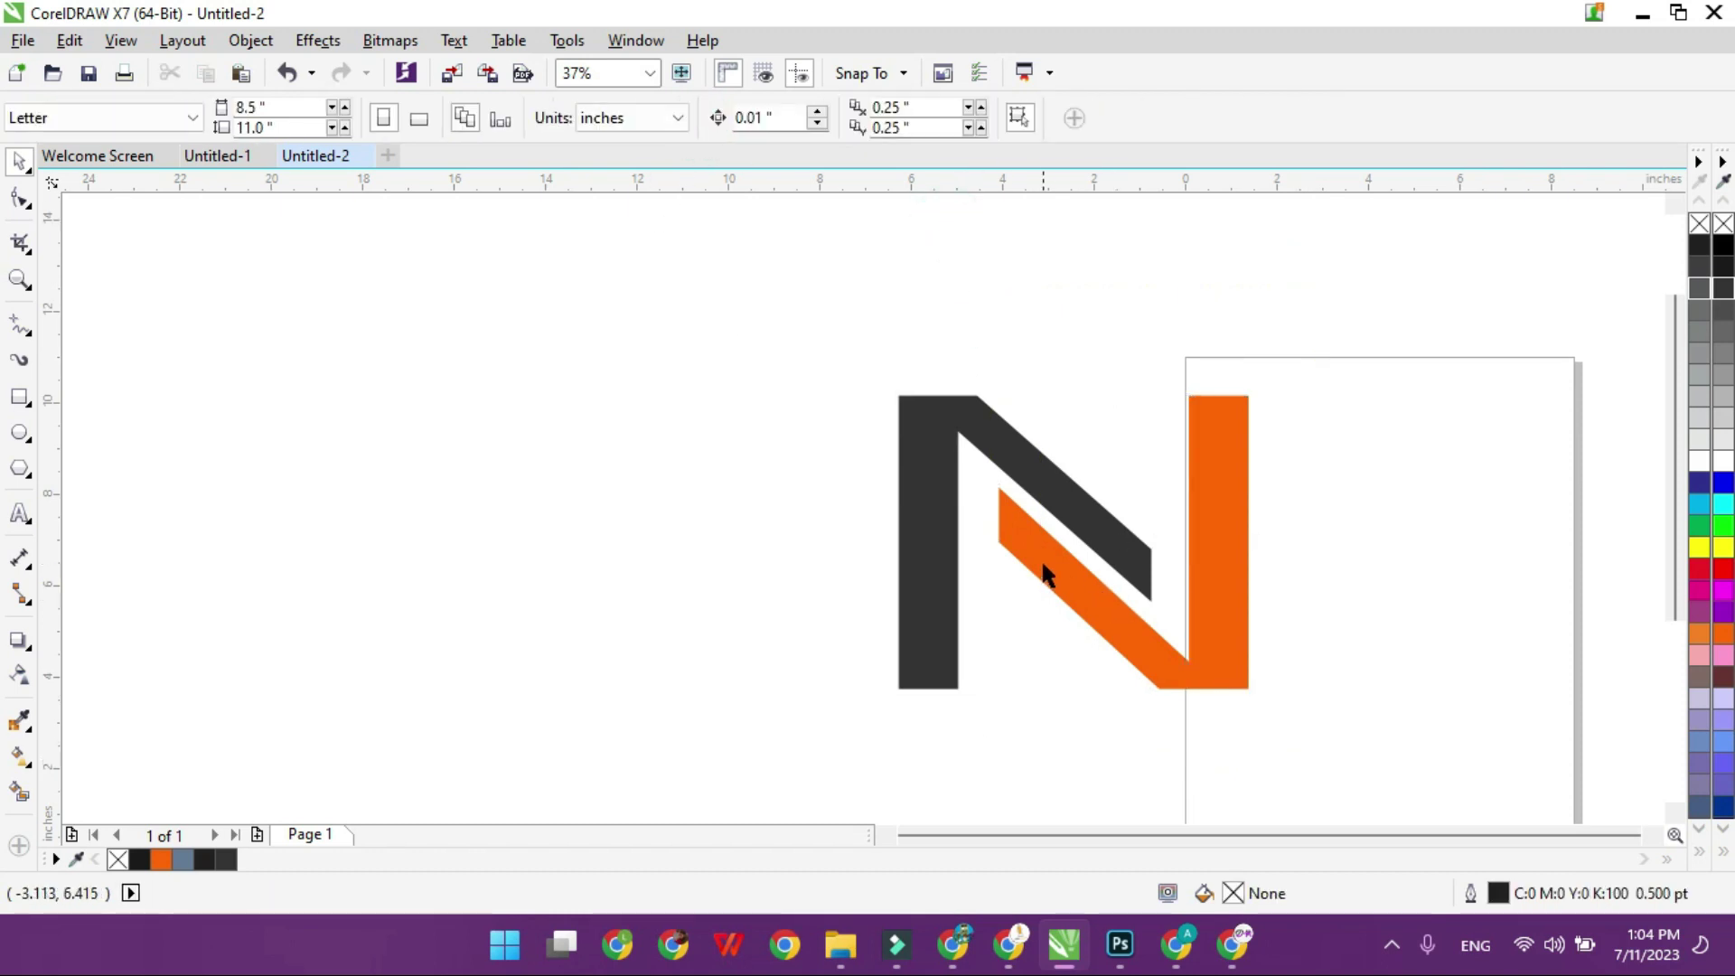
Step: Move the whole monogram clear of the page, centred at about X -9.95, Y 8.43 inches
drag(1375, 290, 822, 690)
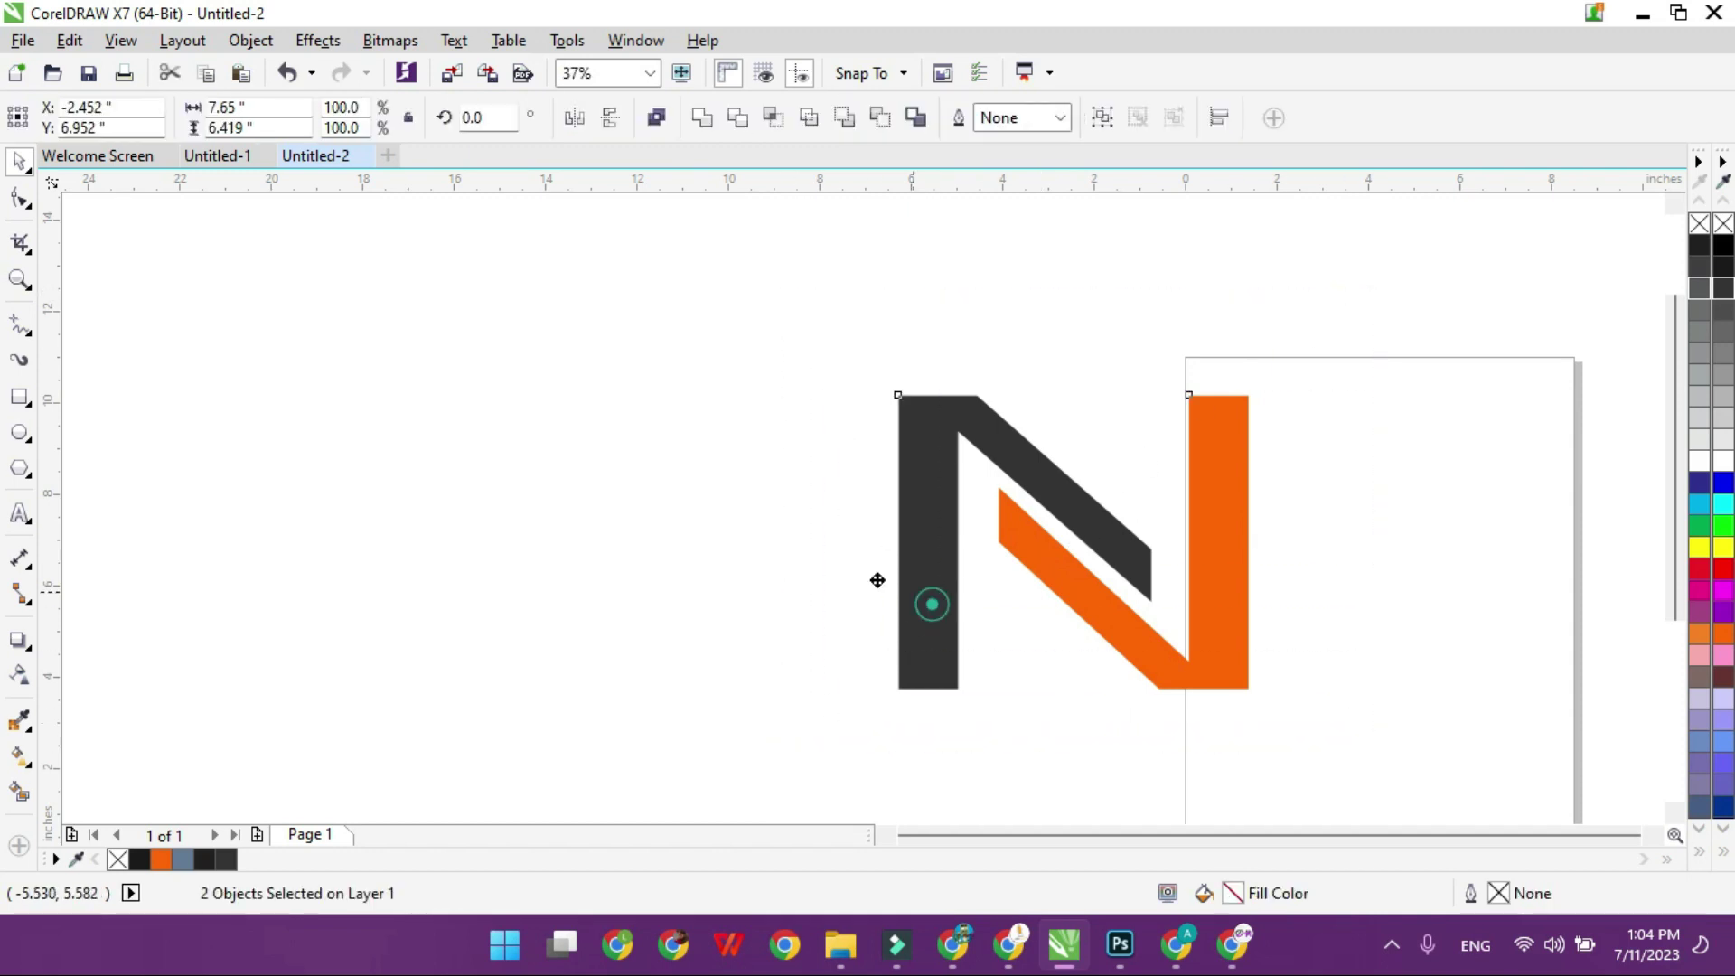
drag(930, 599, 599, 545)
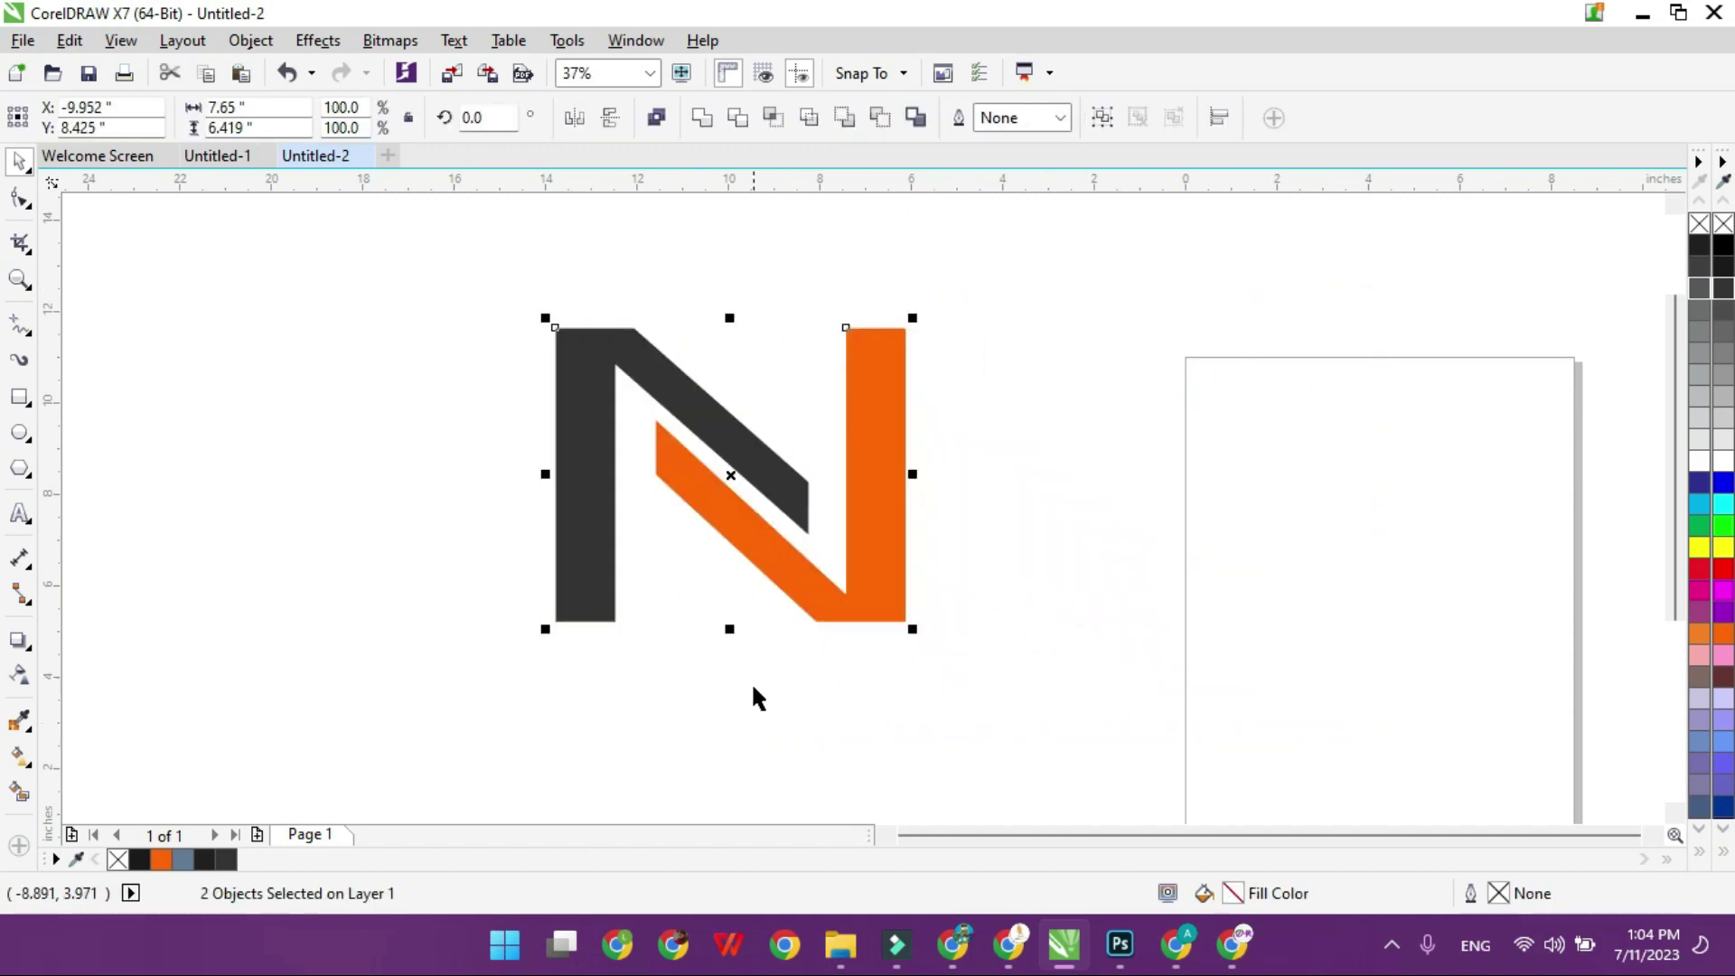
scroll(751, 681, up, 2)
scroll(816, 775, down, 2)
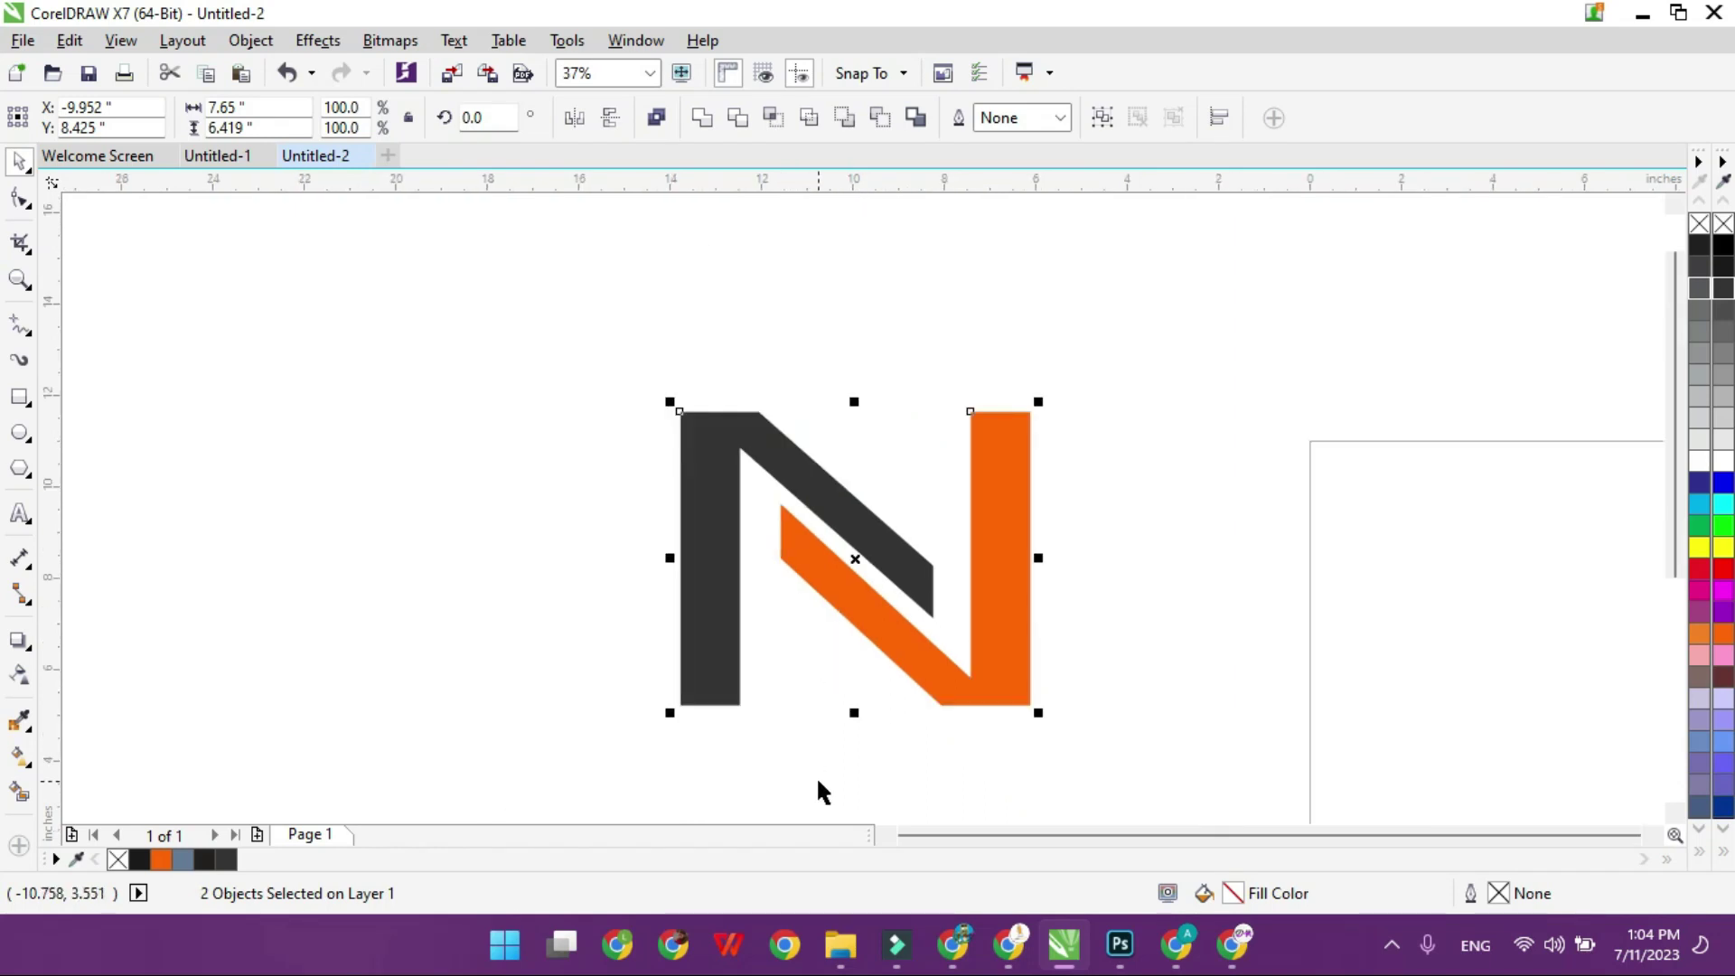
Step: Add the text "Naseem Shoping Point" in Arial beneath the monogram and enlarge it to about 7.28 inches wide
scroll(820, 772, up, 2)
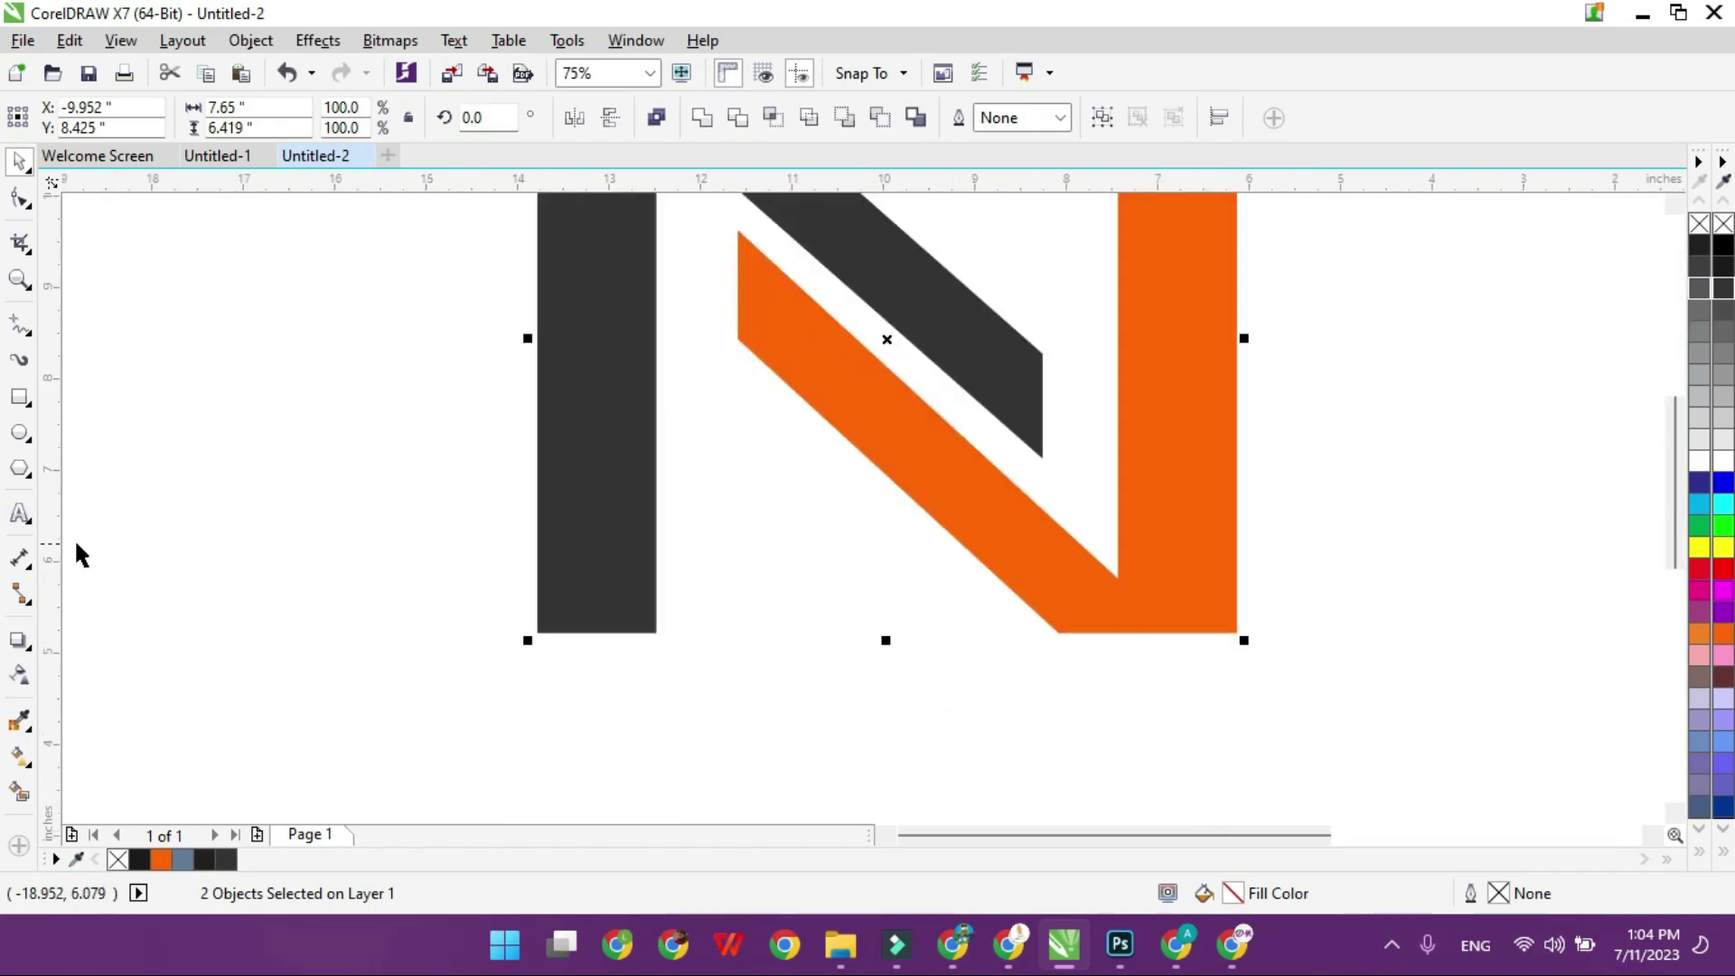
click(20, 512)
click(553, 708)
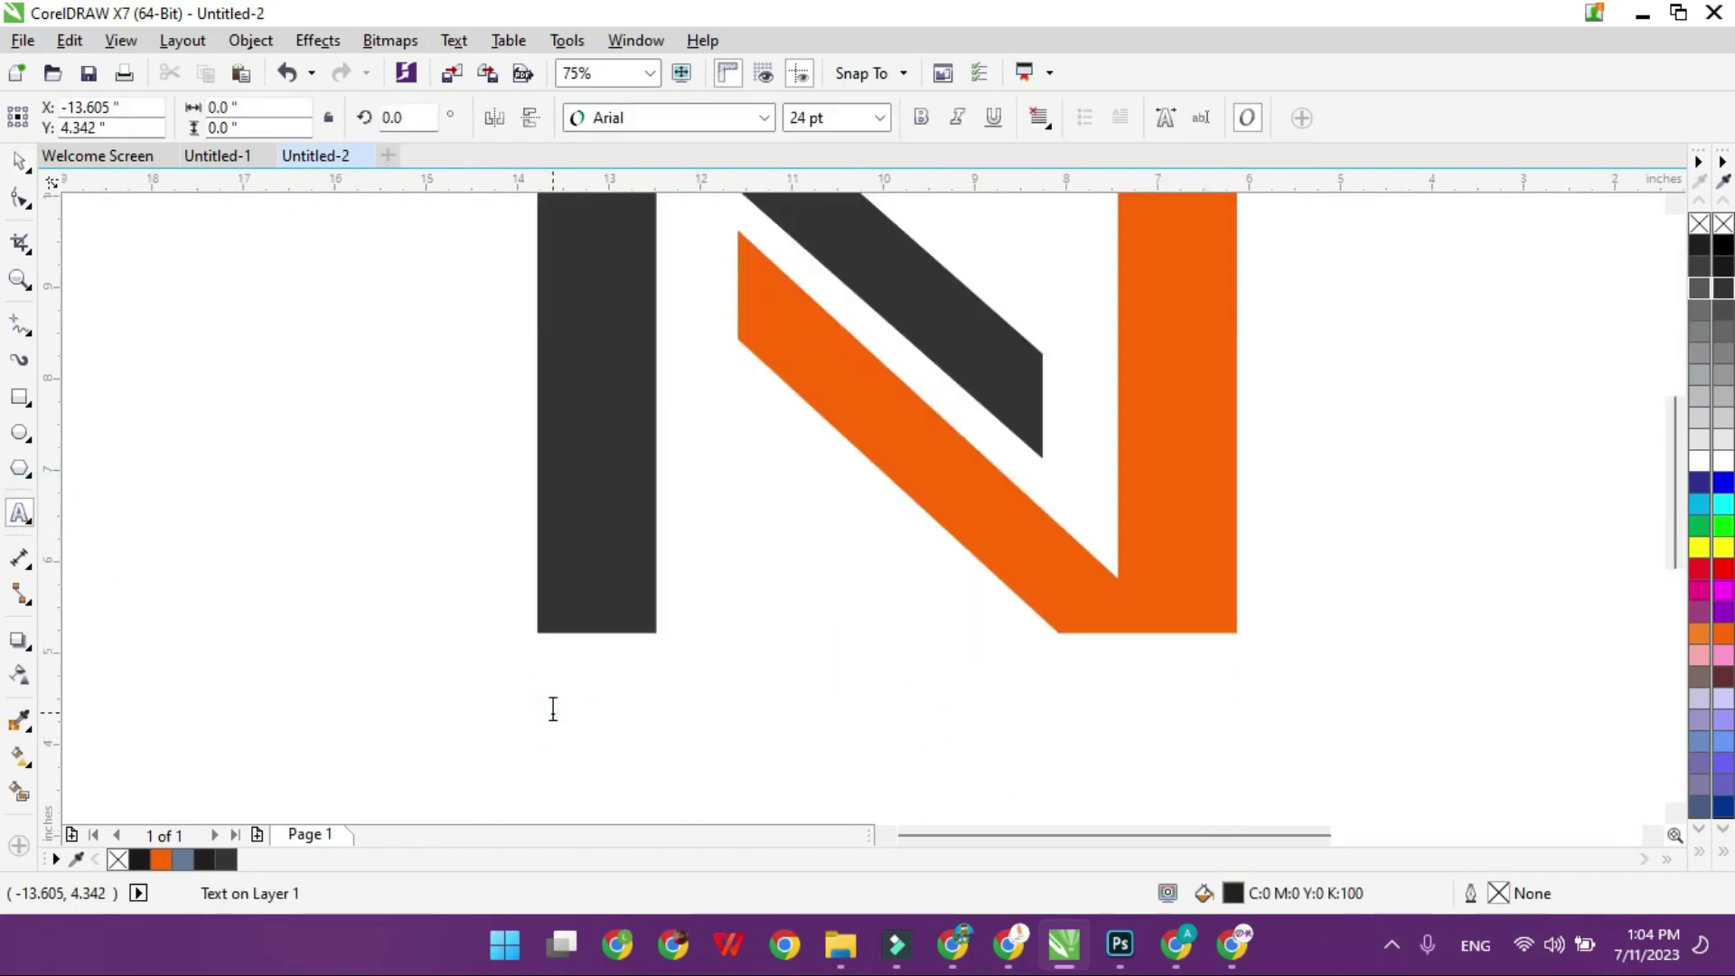
text(Naseem Shoping Point)
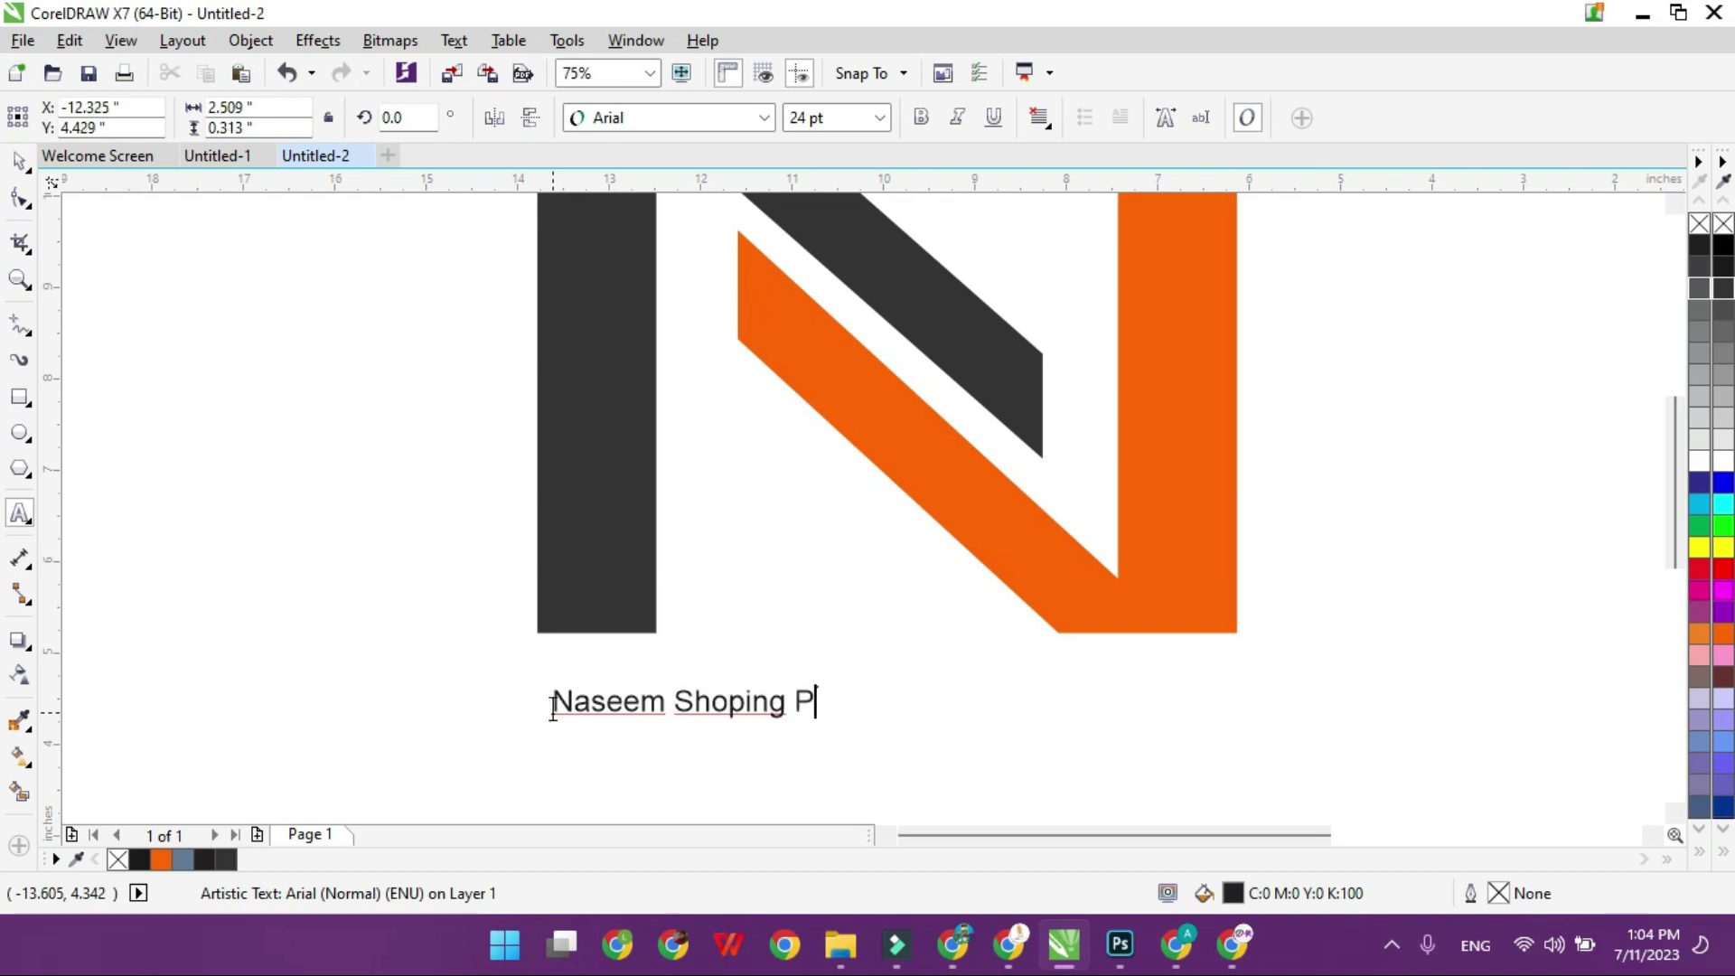
drag(872, 673, 1225, 596)
click(20, 163)
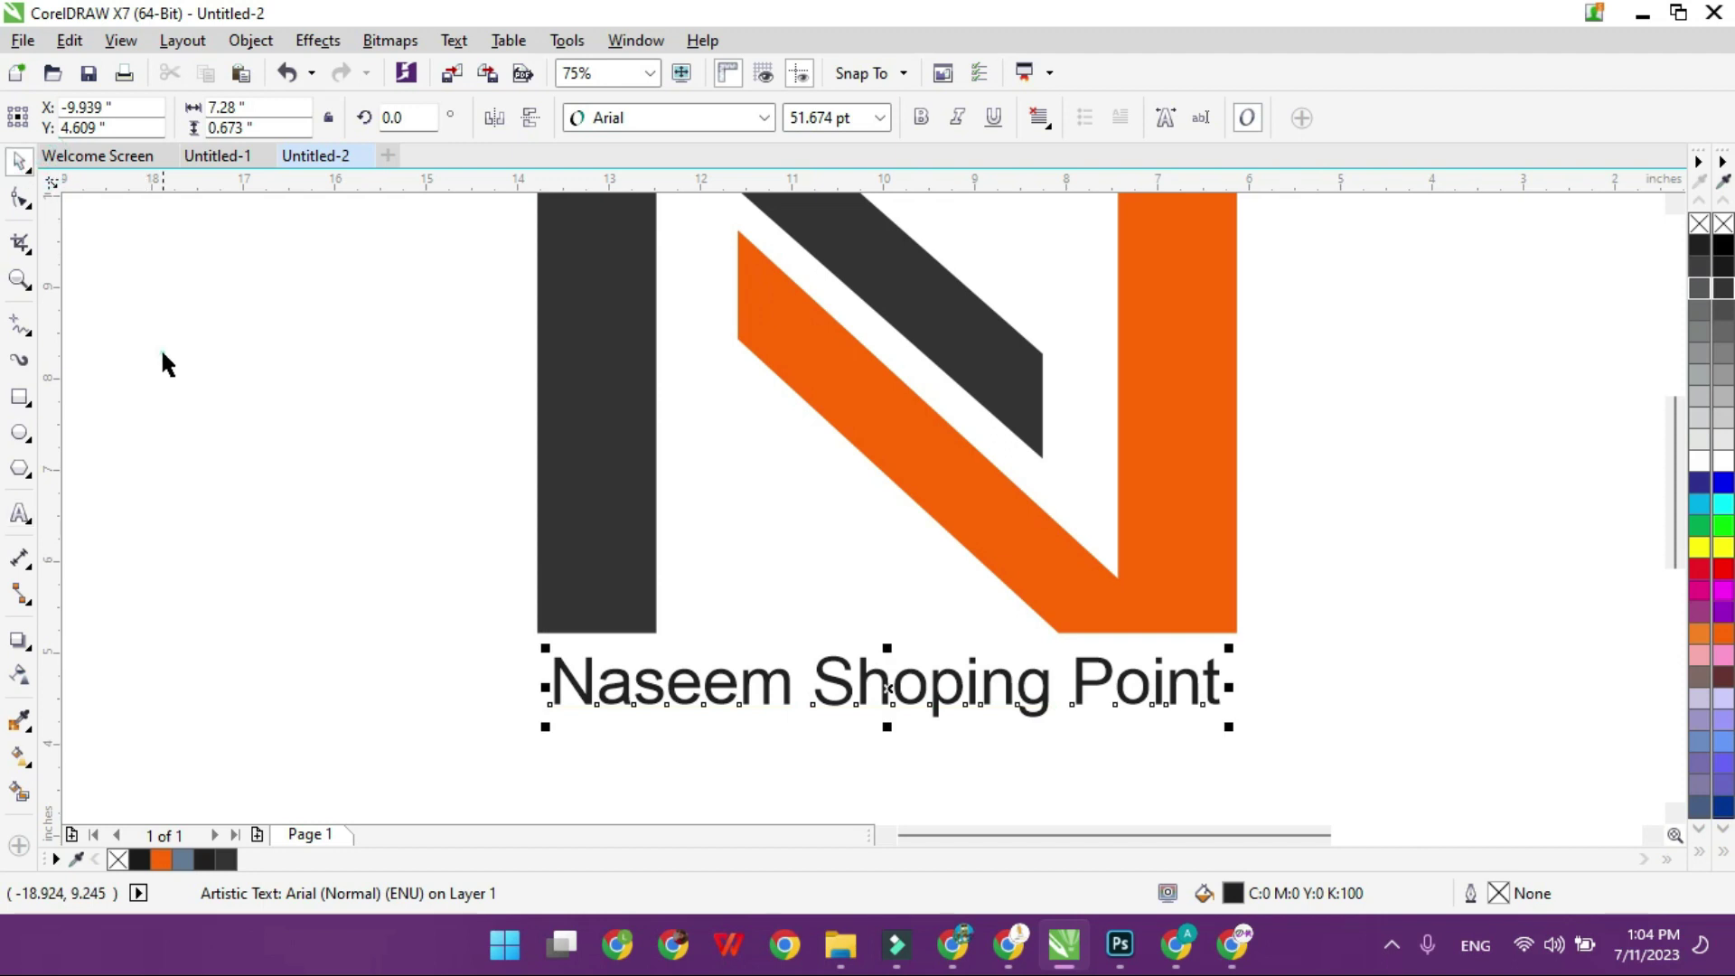
Step: Make the business name beneath the monogram bold and enlarge it to about 10 inches wide
click(163, 354)
click(850, 700)
click(922, 117)
drag(1269, 738, 1210, 716)
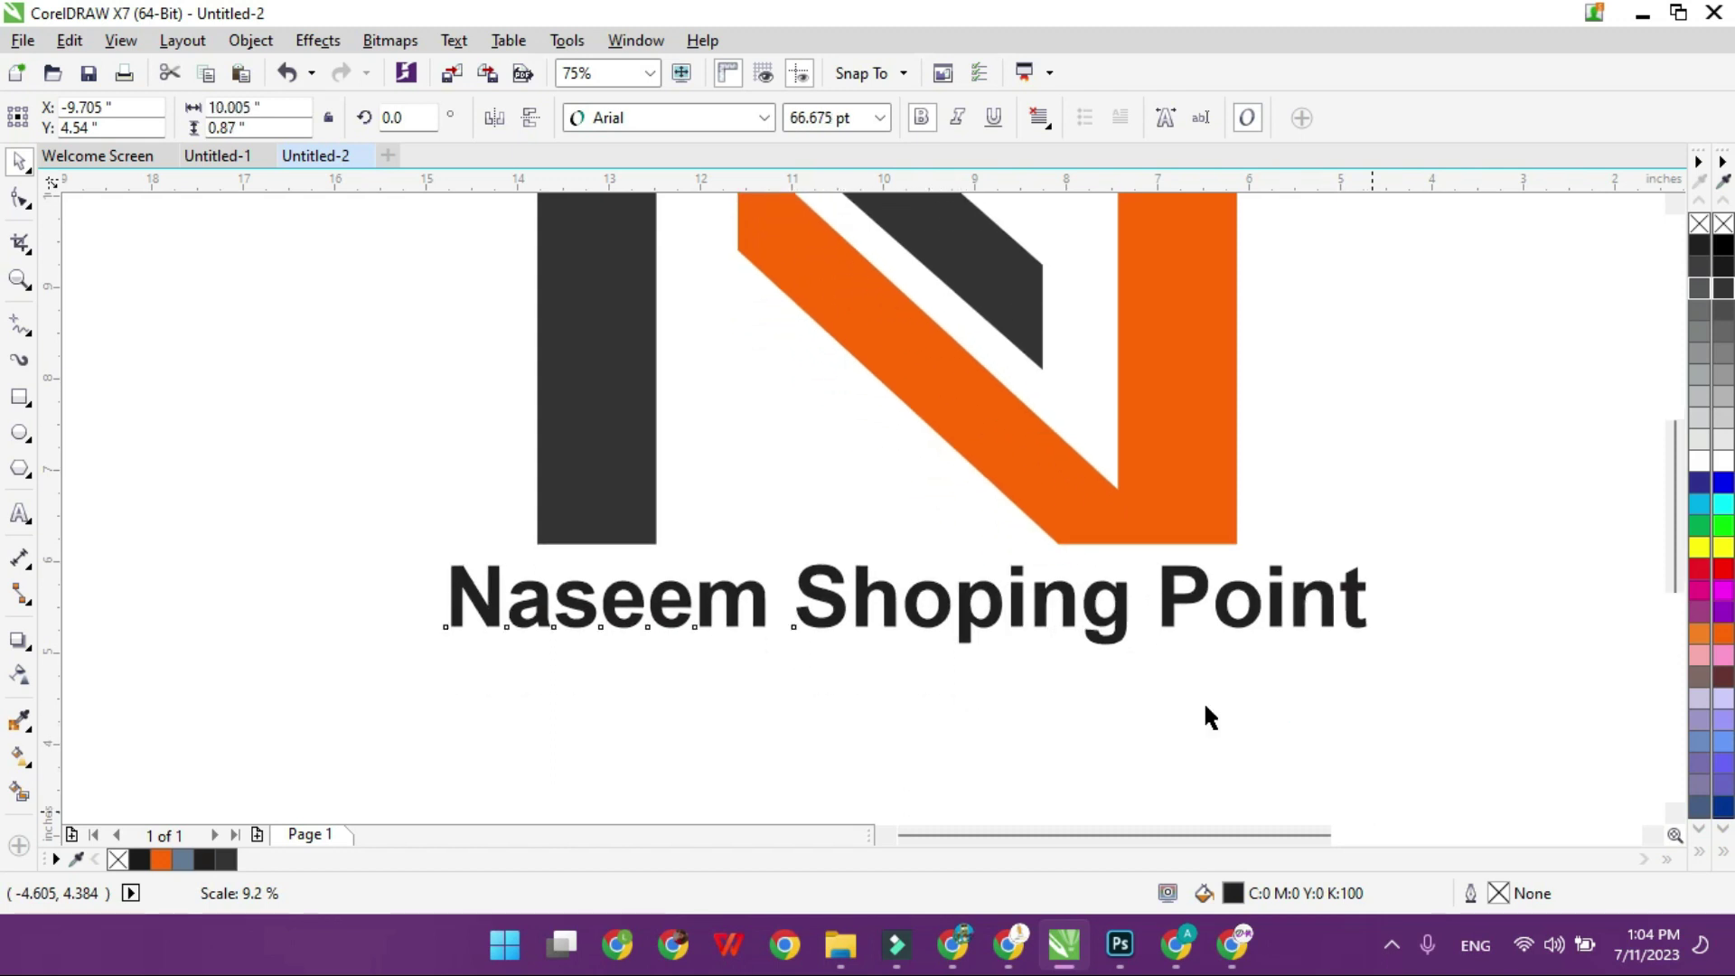
Step: Duplicate the business name slightly below itself and replace the copy's text with "Buy Any Thing"
click(963, 619)
drag(963, 620, 965, 673)
right_click(965, 675)
double_click(963, 669)
key(ctrl+a)
text(Bu)
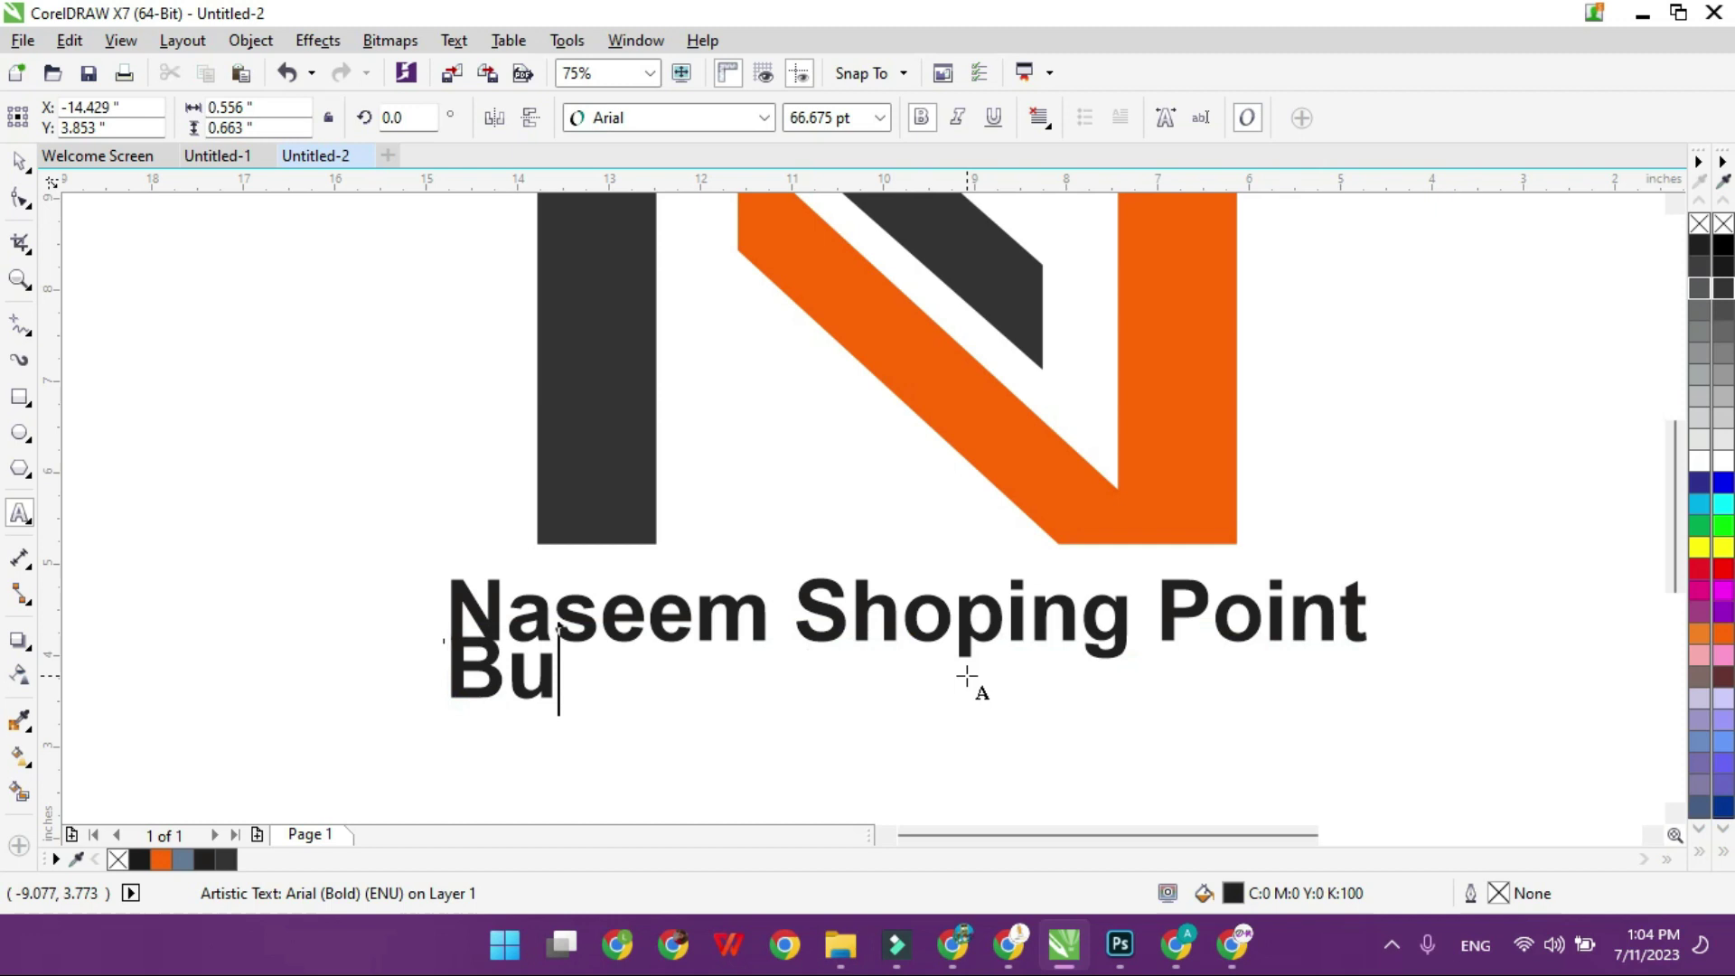
text(y Any Thing)
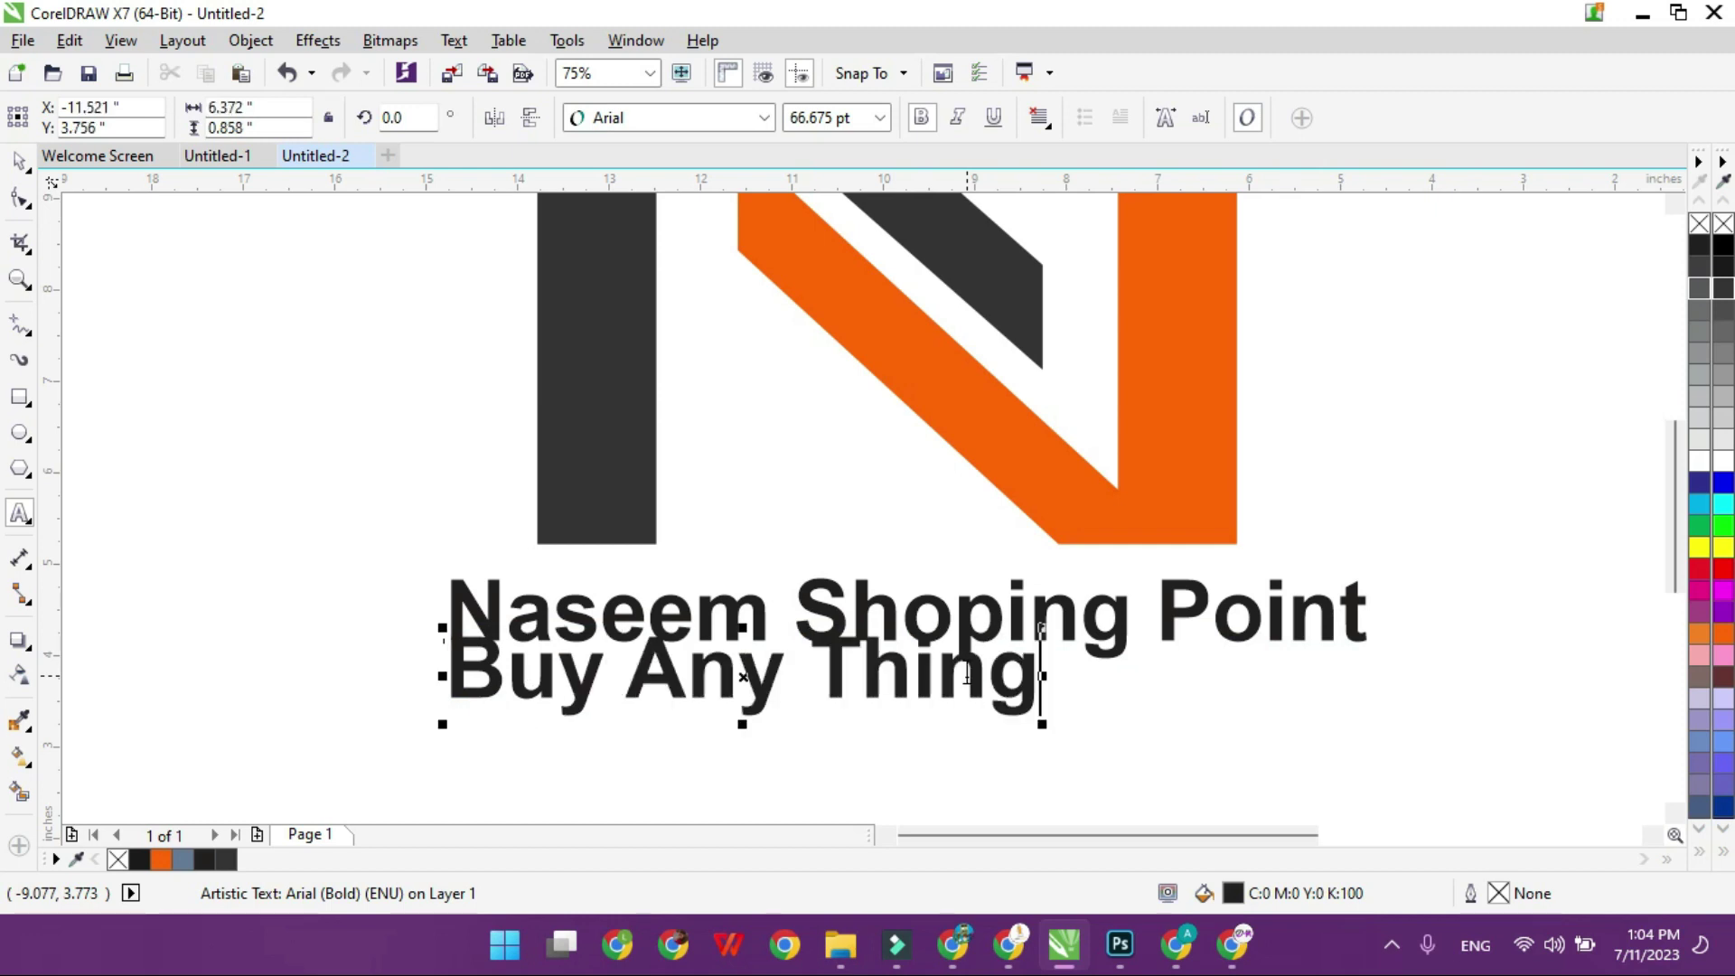
Step: Widen the letter spacing of "Buy Any Thing" until the line is about 9.78 inches wide
click(18, 161)
click(18, 201)
drag(289, 607, 1355, 724)
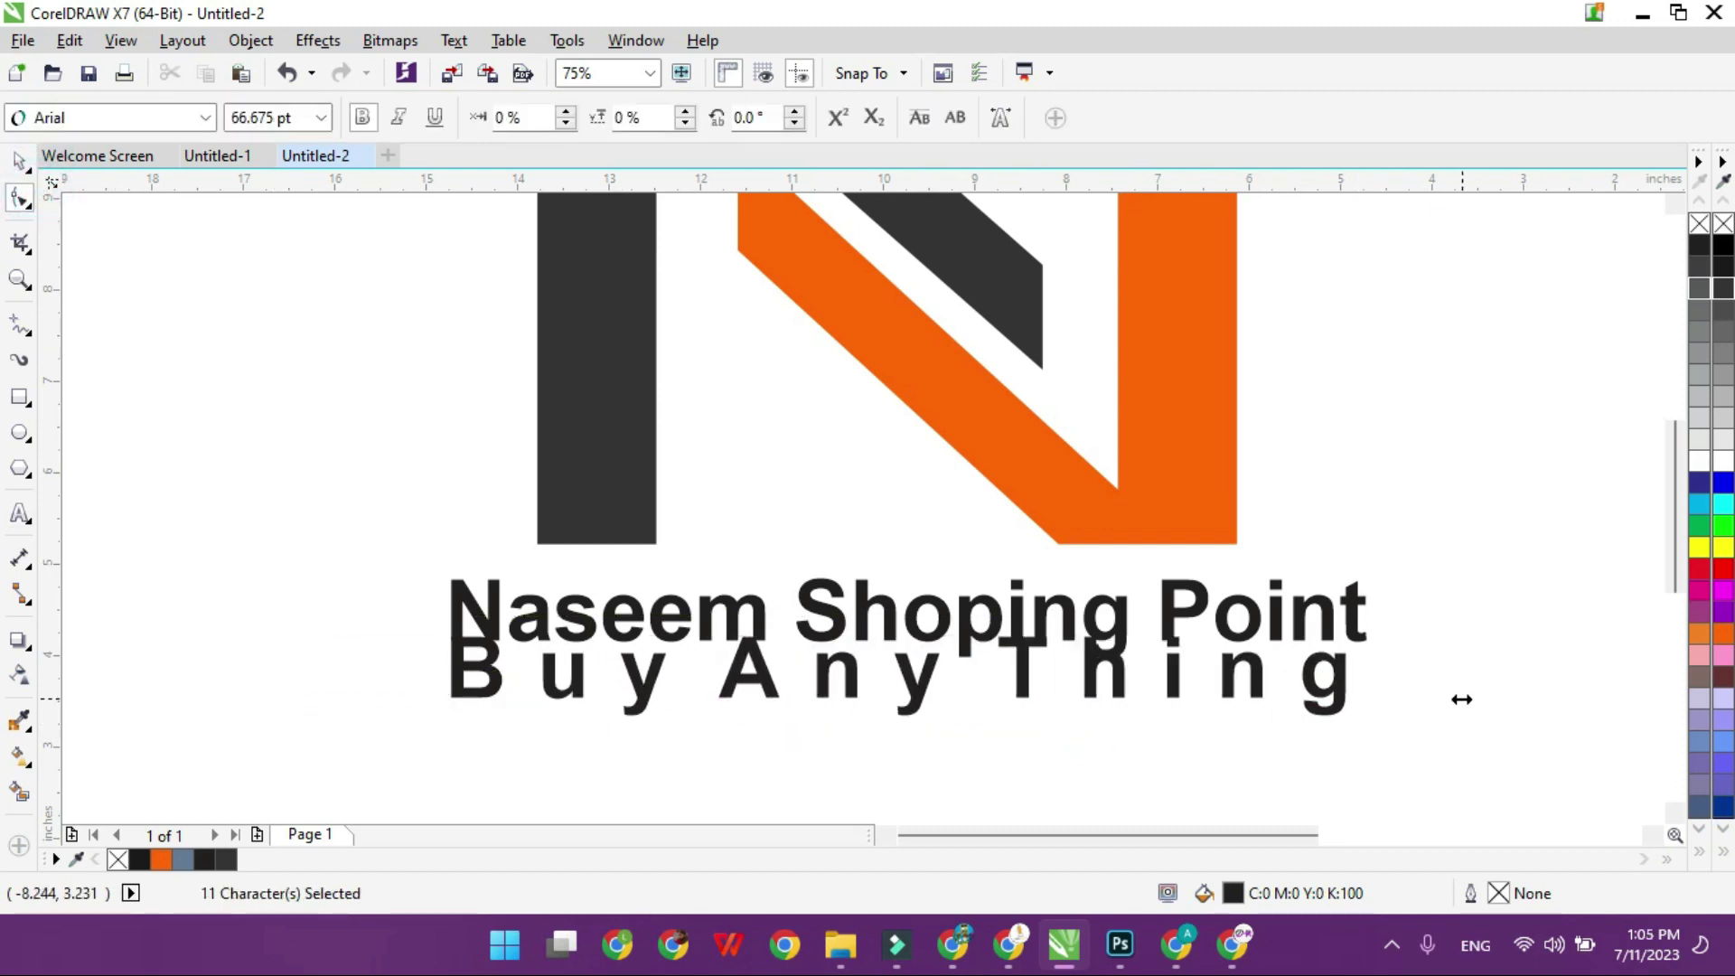
Step: Set the font of "Buy Any Thing" to Miracles Autumn
click(18, 161)
click(764, 119)
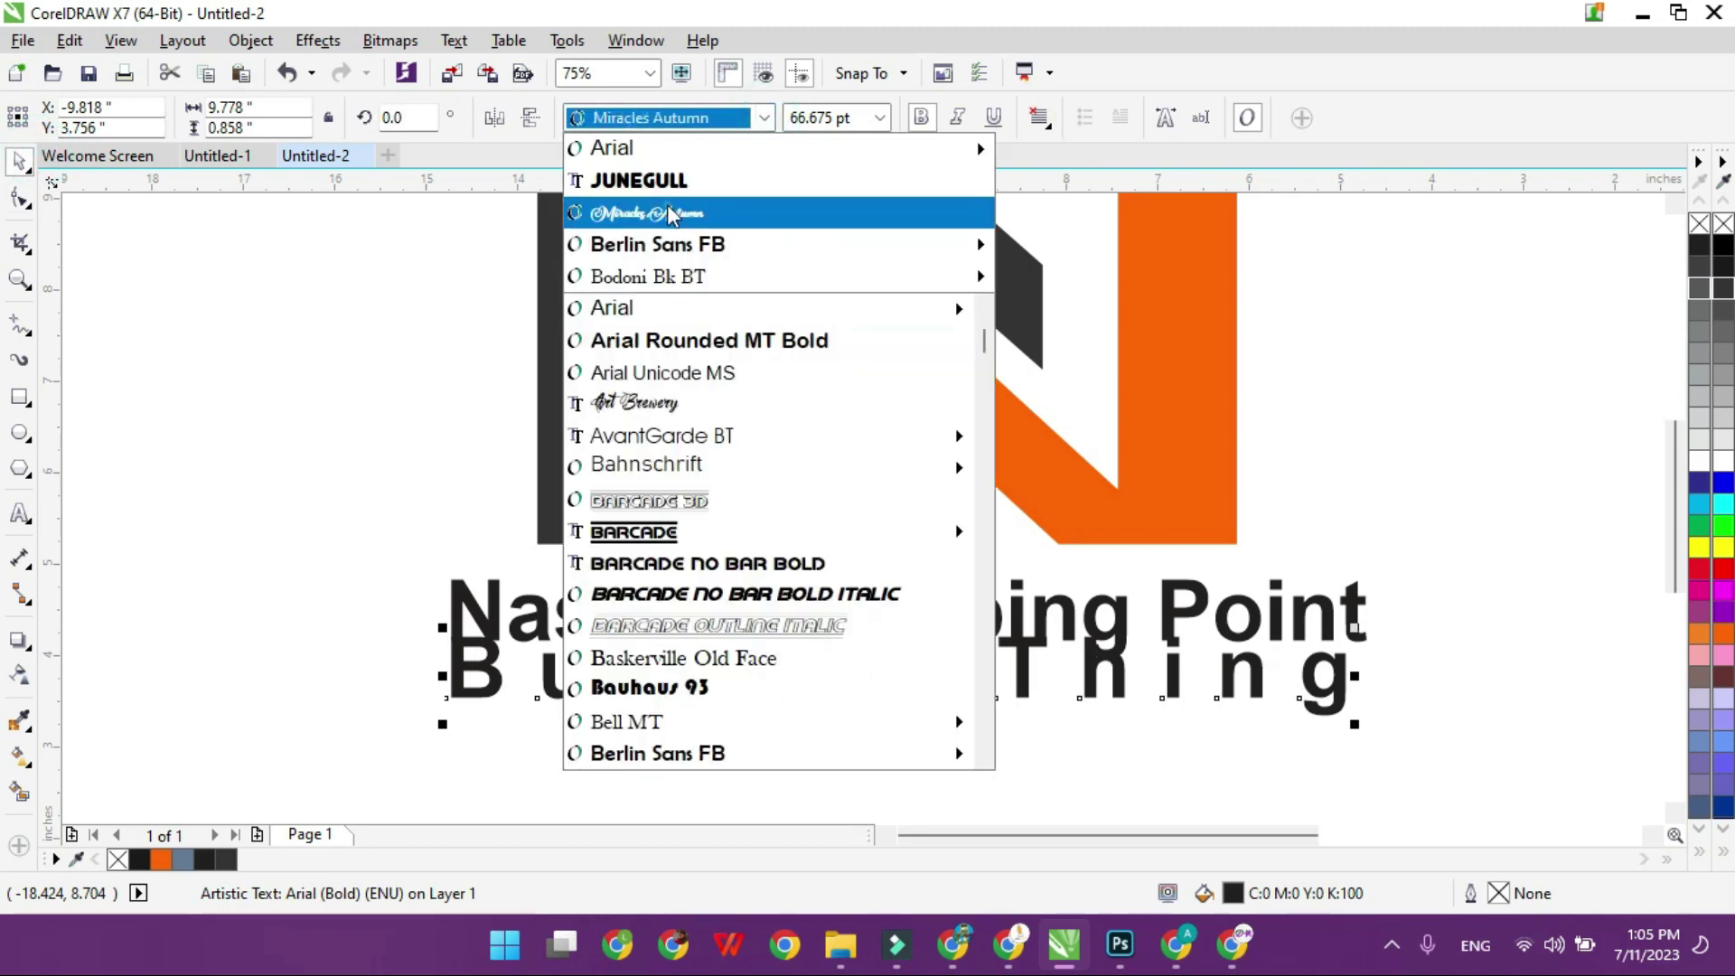
click(673, 213)
Step: Shrink the "Buy Any Thing" tagline to about 42.6 pt and centre it just beneath the business name
shift+drag(1245, 668, 908, 694)
click(840, 673)
shift+click(891, 633)
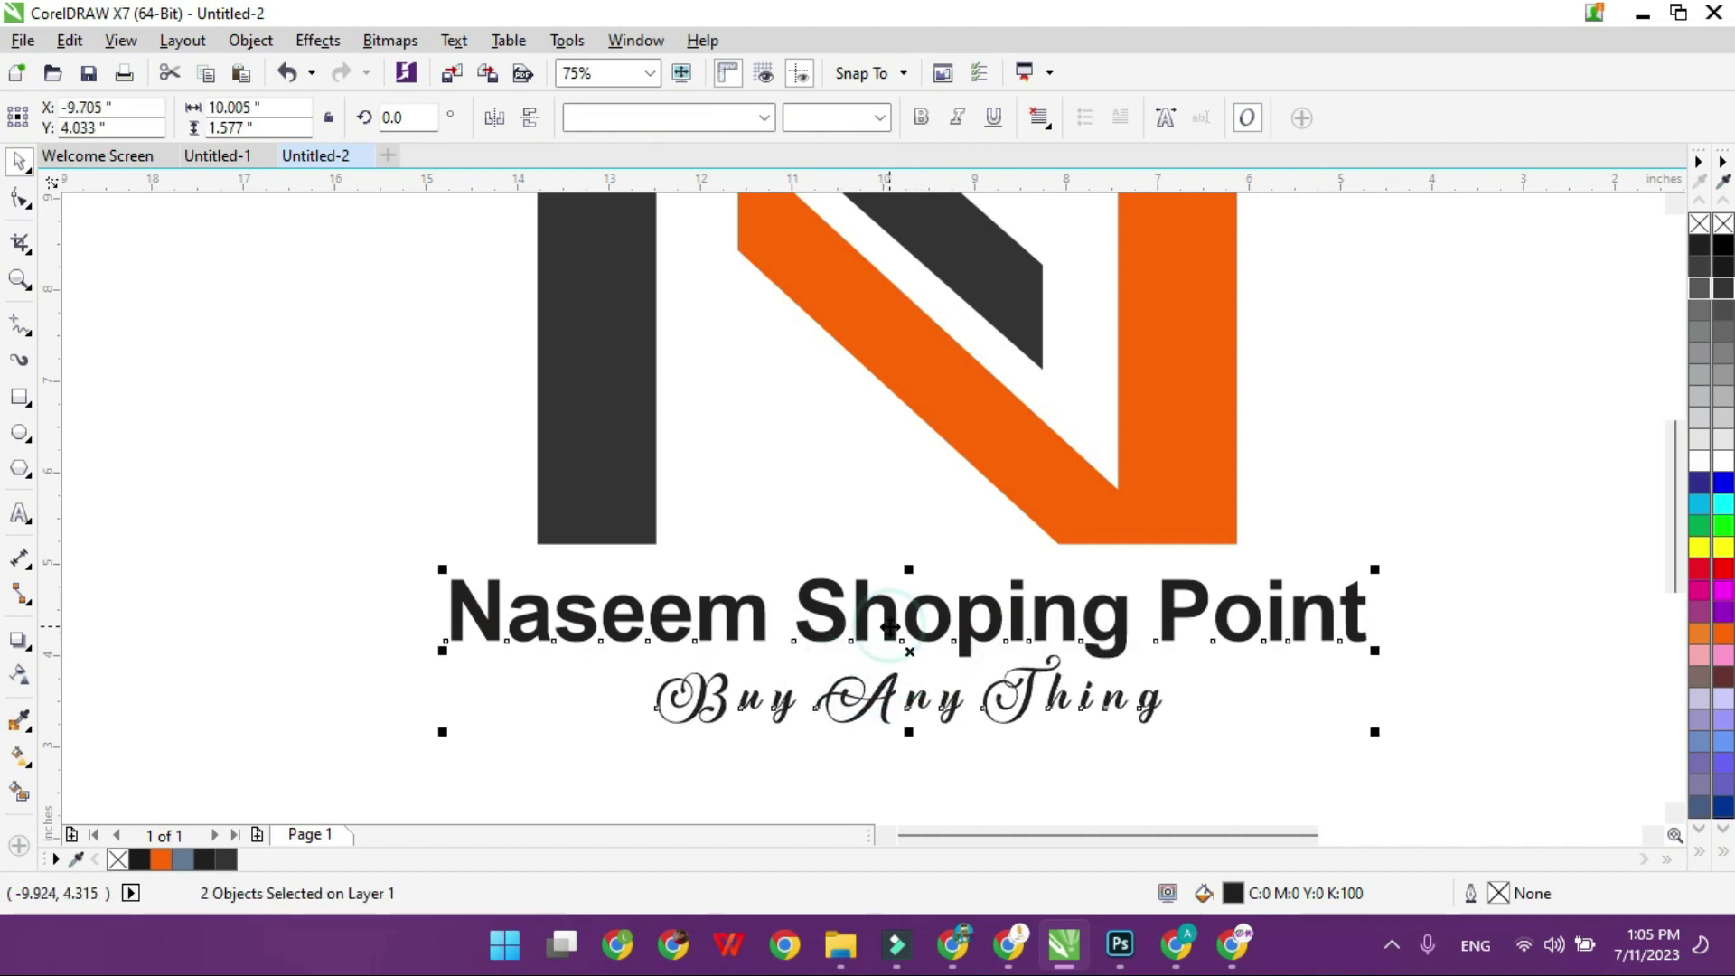
click(945, 741)
Step: Change the tagline's font to regular Arial and centre it horizontally on the business name again
click(925, 707)
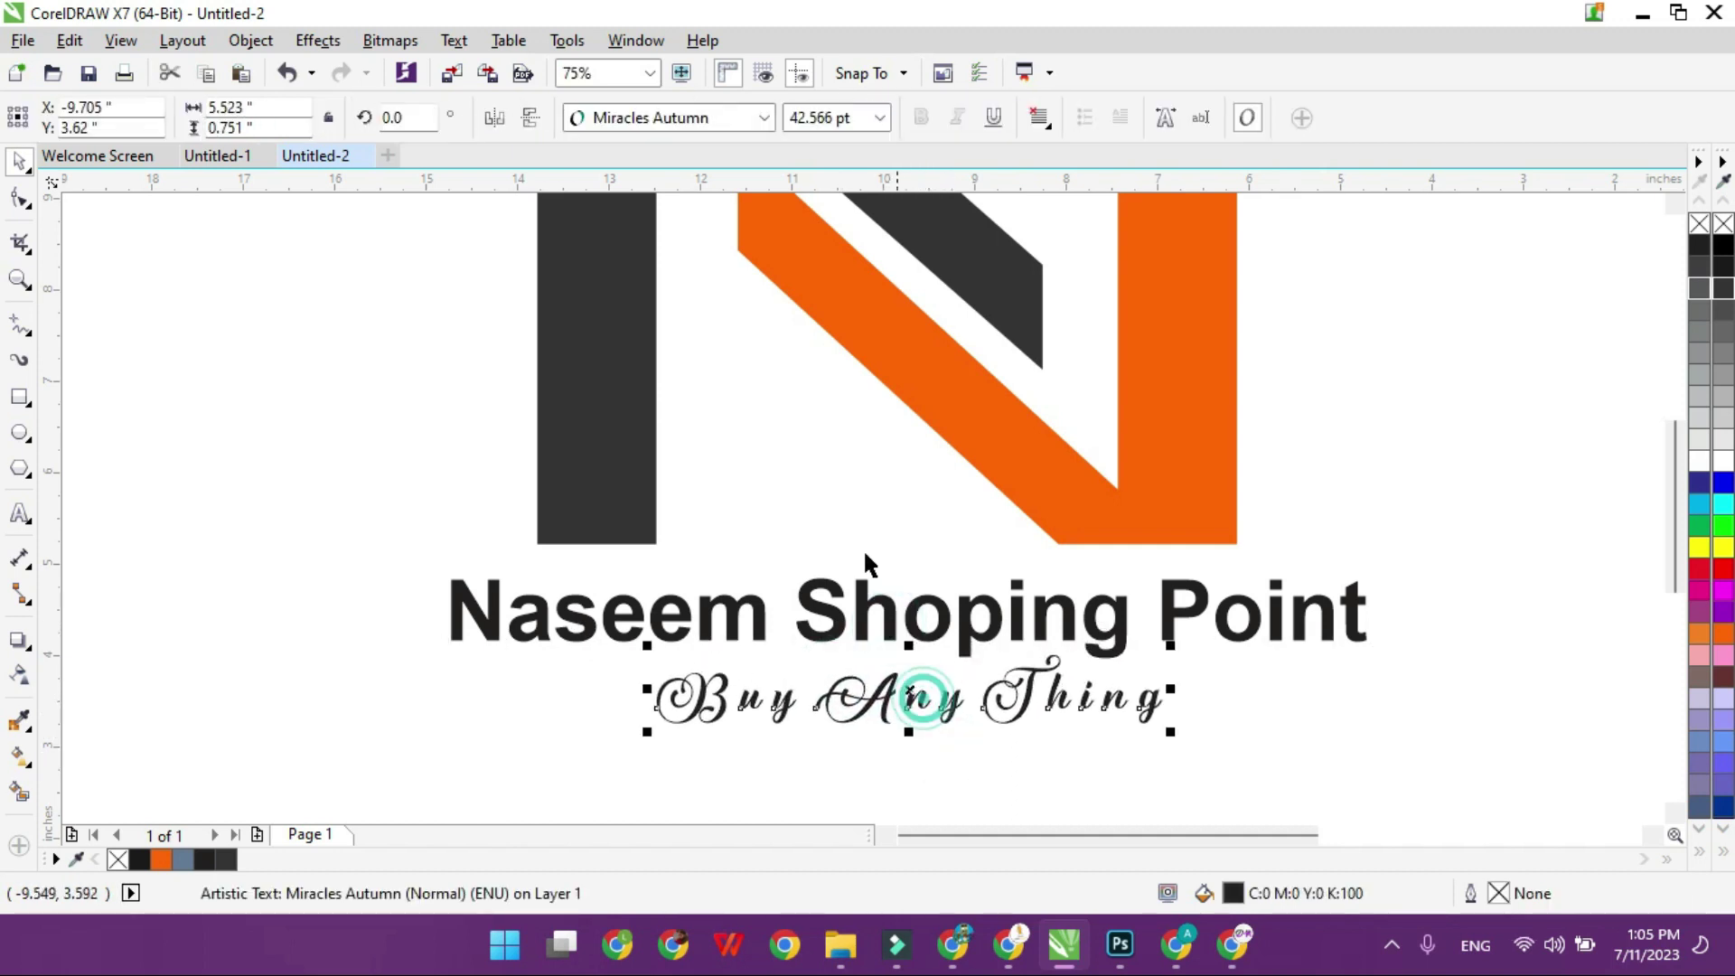
click(695, 126)
click(764, 118)
click(623, 168)
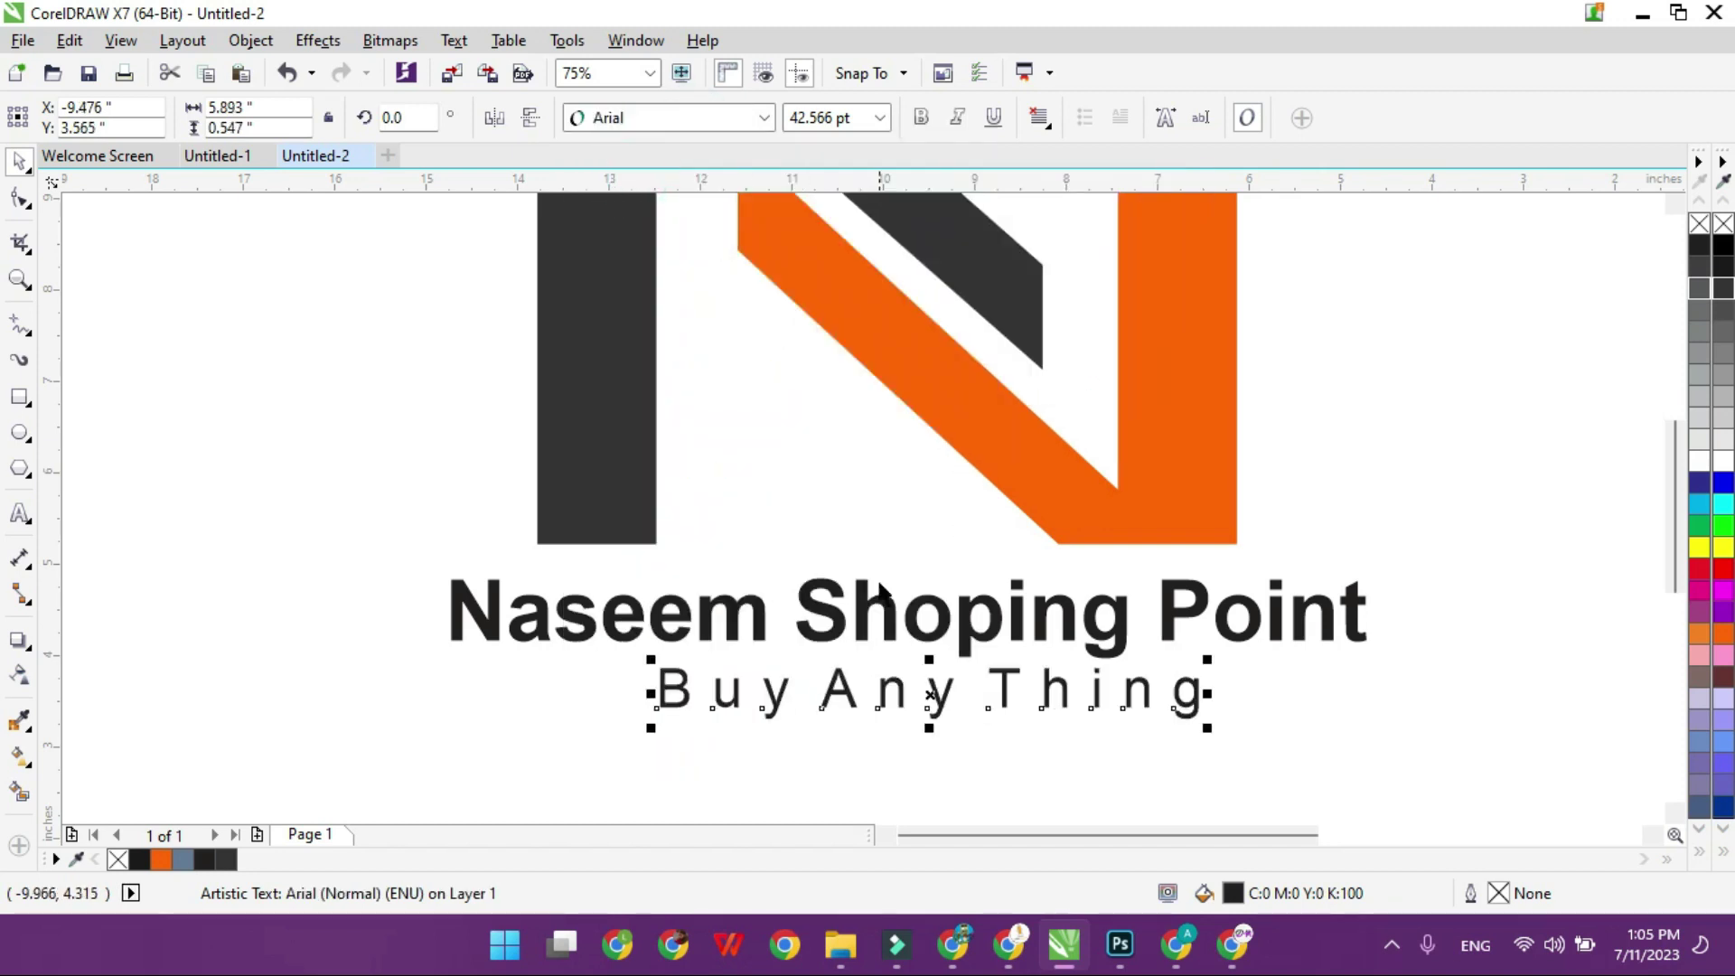
shift+click(867, 626)
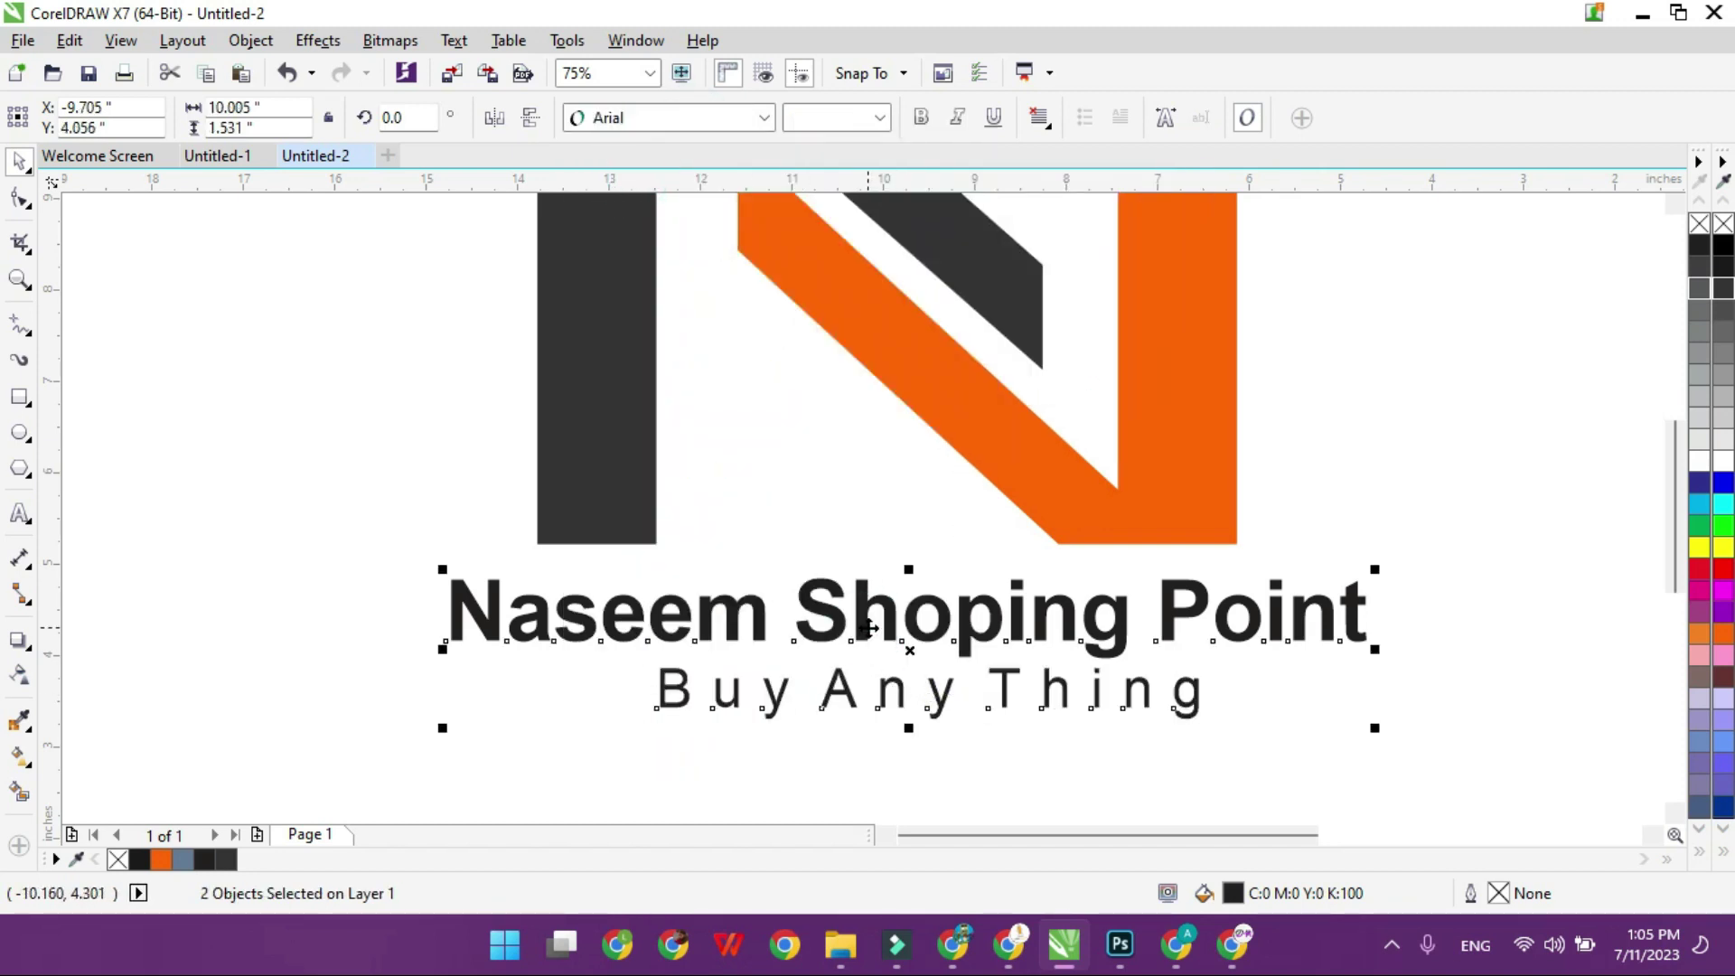
key(c)
click(462, 707)
Step: Centre the two text lines beneath the monogram and group the whole logo
scroll(462, 707, down, 3)
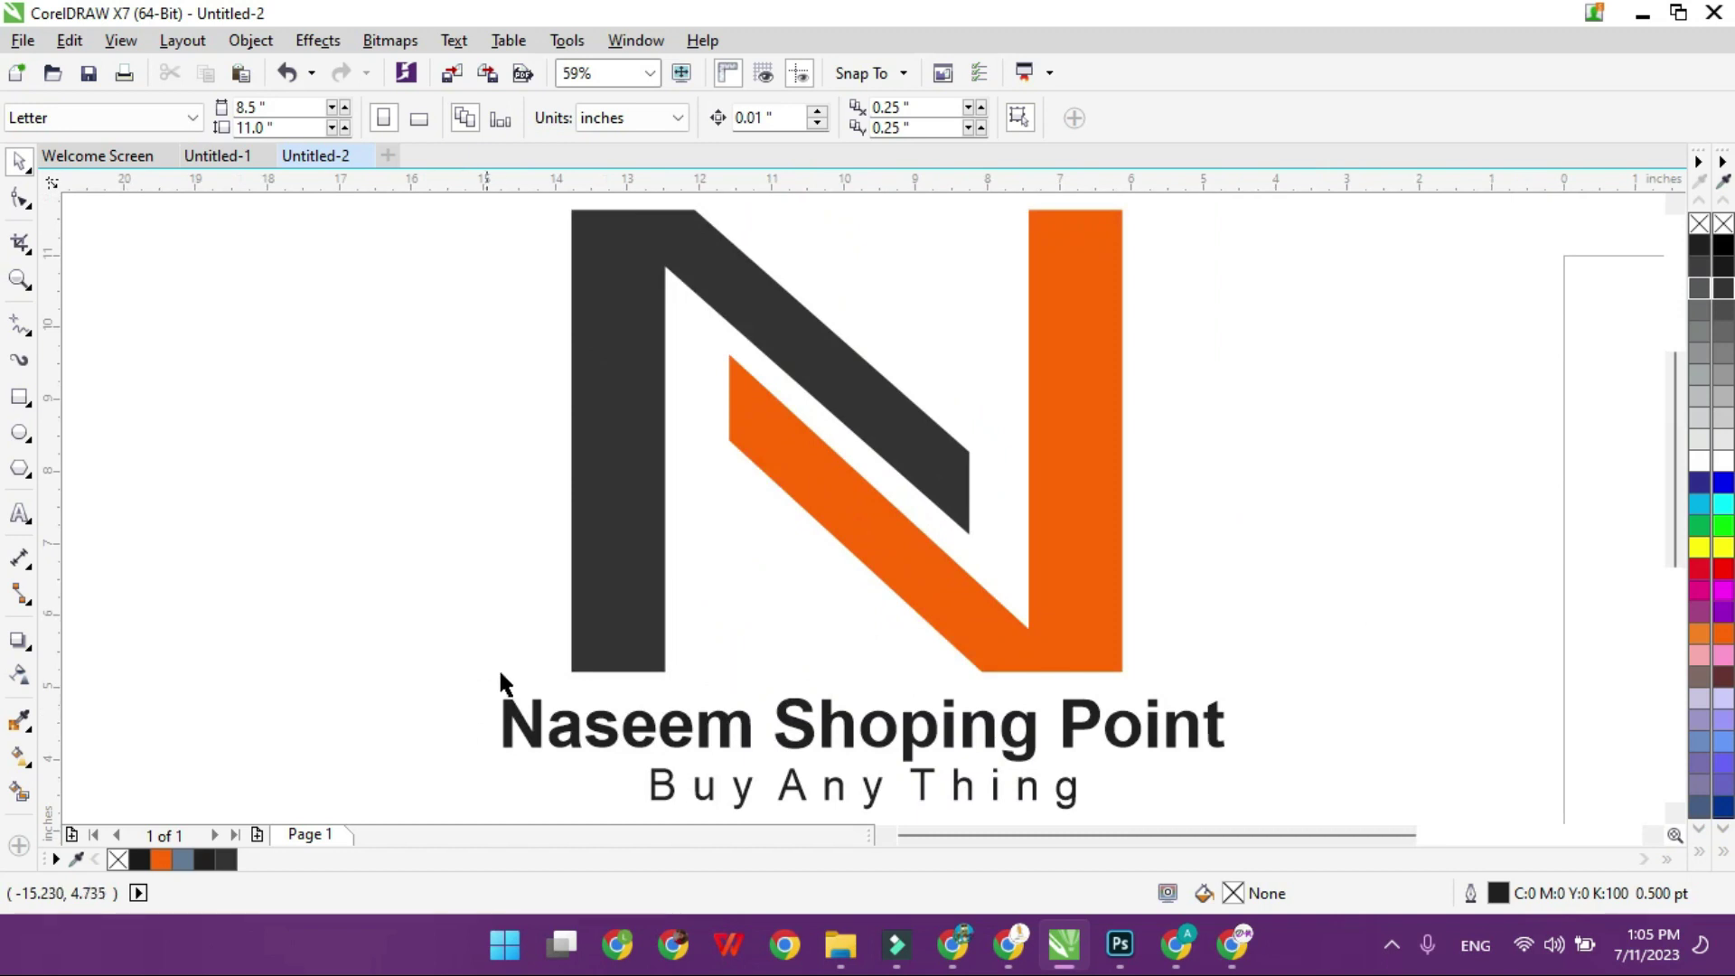
key(ctrl+a)
key(ctrl+g)
key(shift+F2)
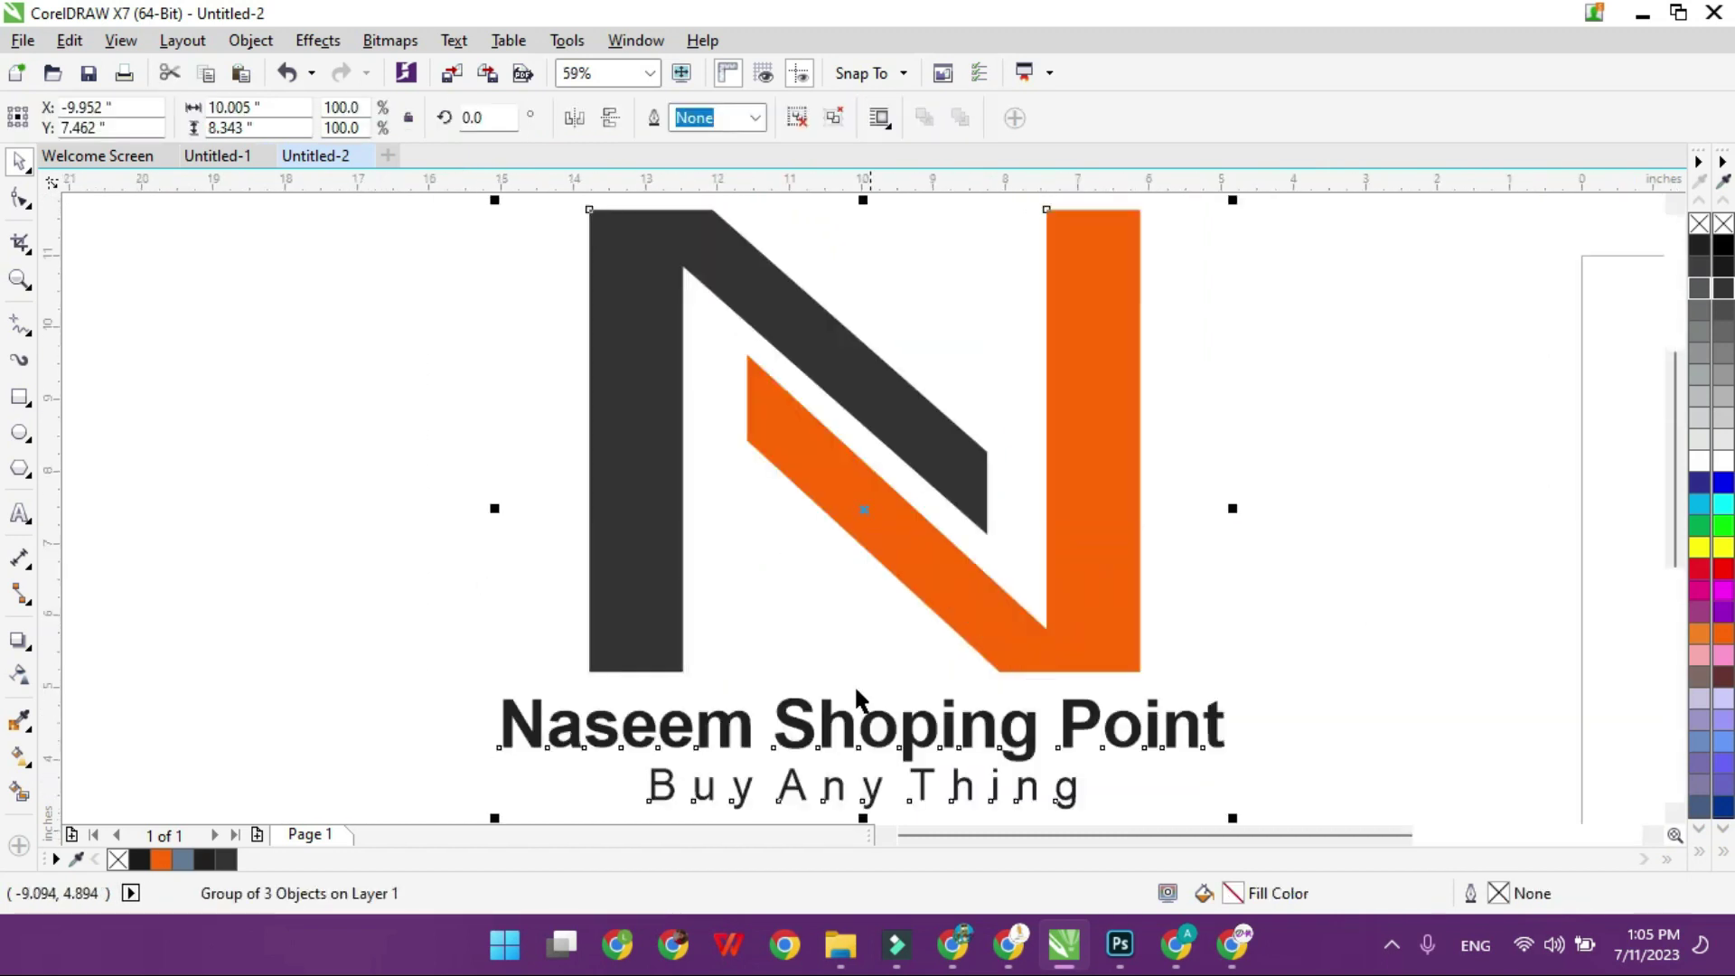
click(410, 569)
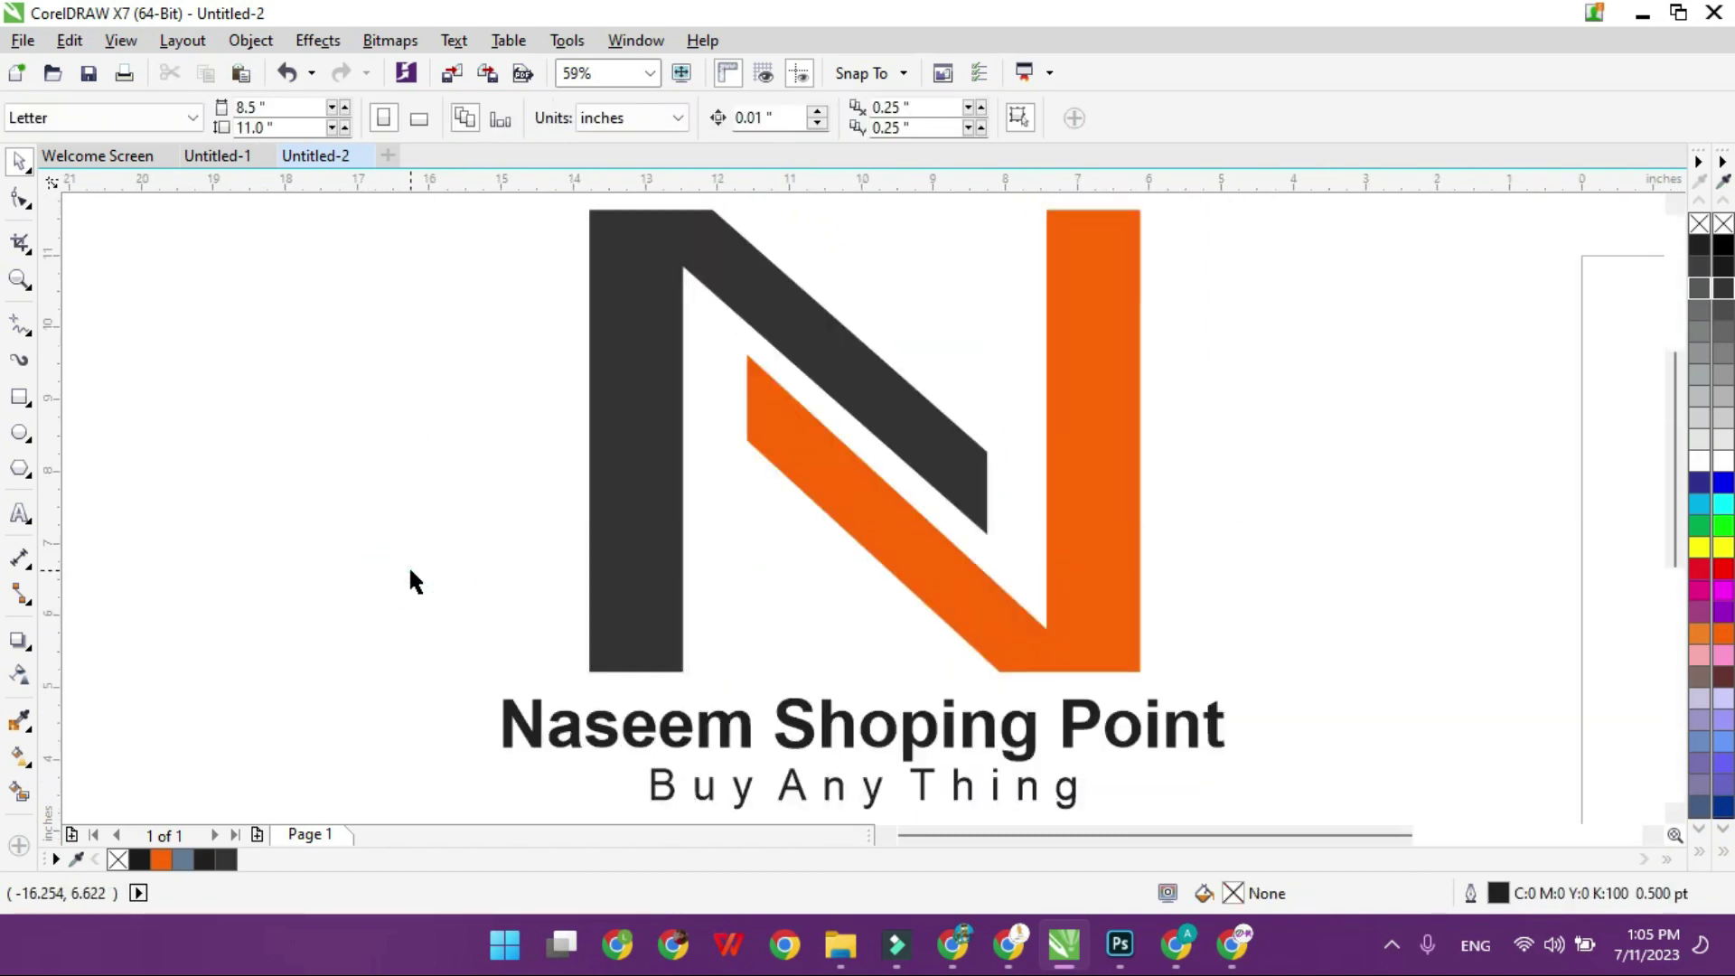